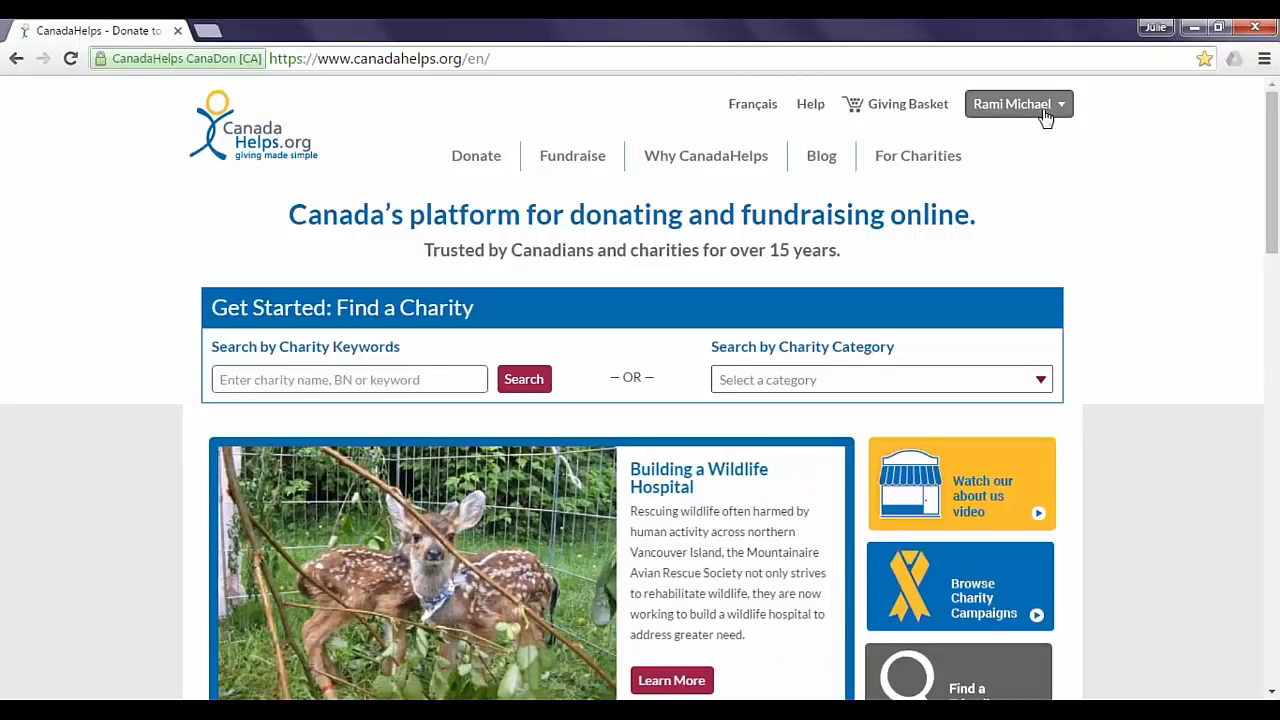
Open the Impact Page editor from the Profile section of the MyCharity account.
{"action": "mouse_move", "coordinate": [882, 190]}
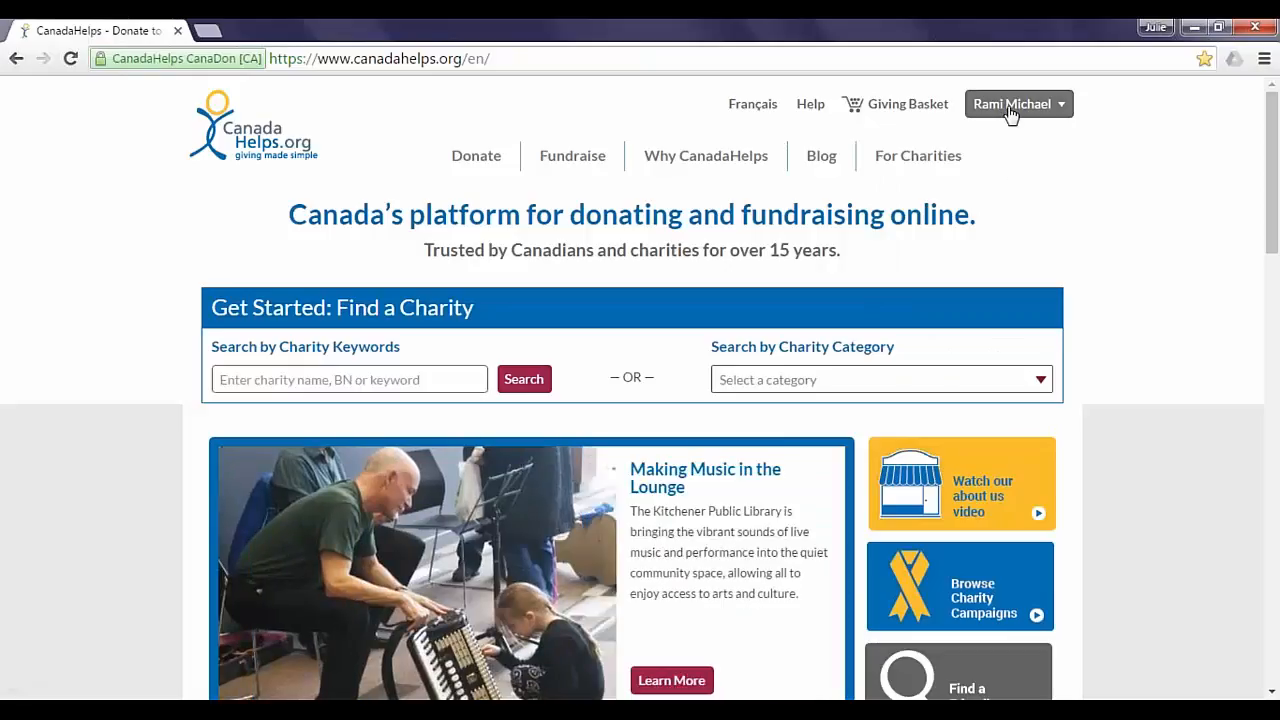
{"action": "left_click", "coordinate": [1010, 113]}
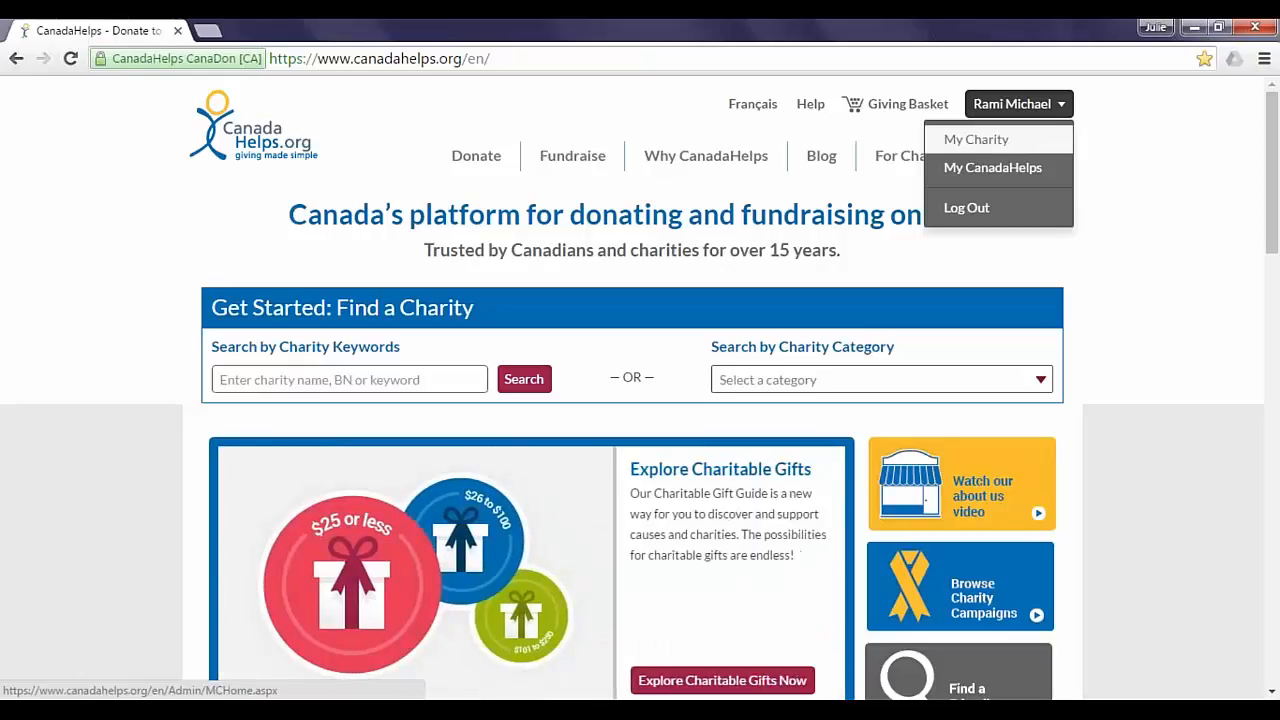
{"action": "left_click", "coordinate": [976, 139]}
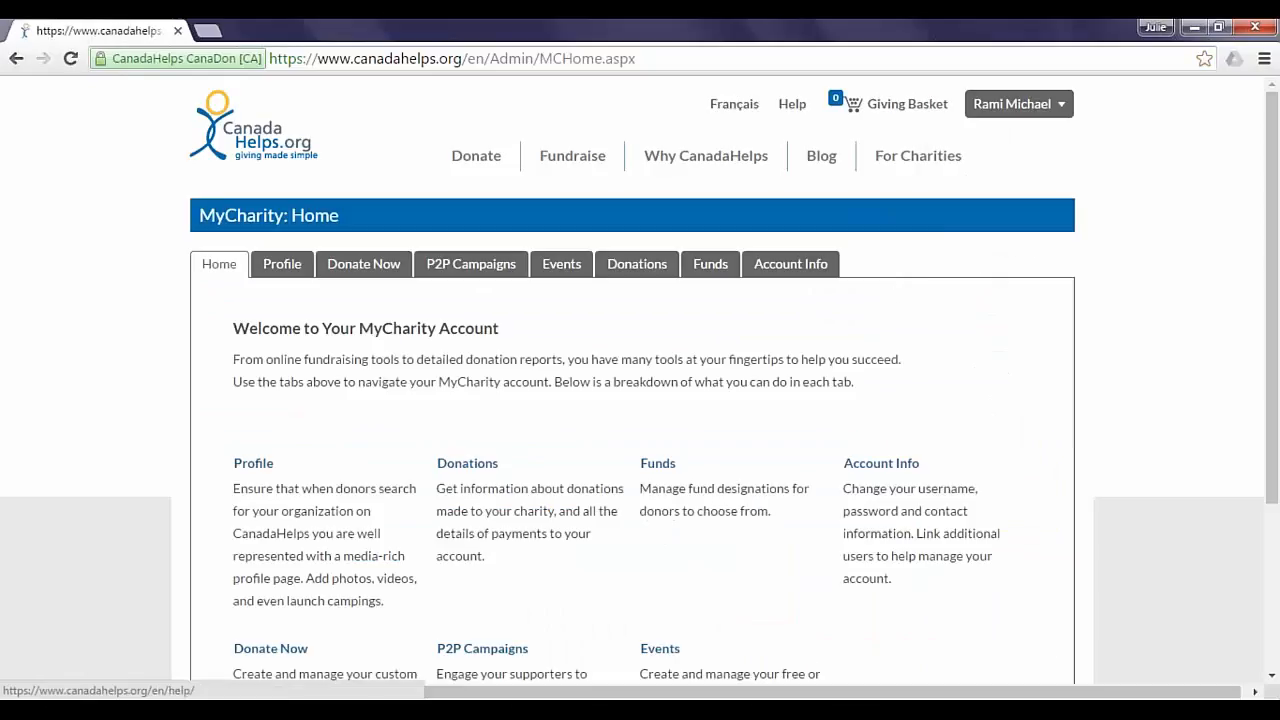
{"action": "left_click", "coordinate": [287, 272]}
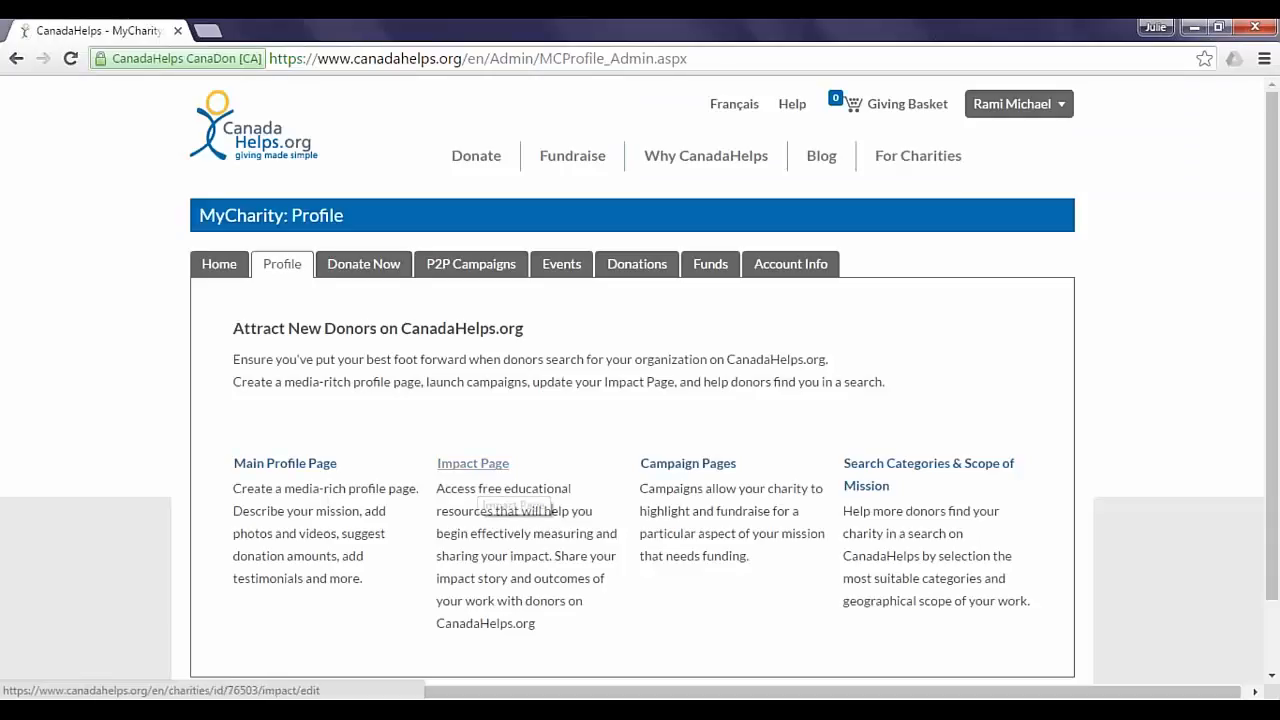
{"action": "scroll", "coordinate": [472, 450], "scroll_direction": "down", "scroll_amount": 1}
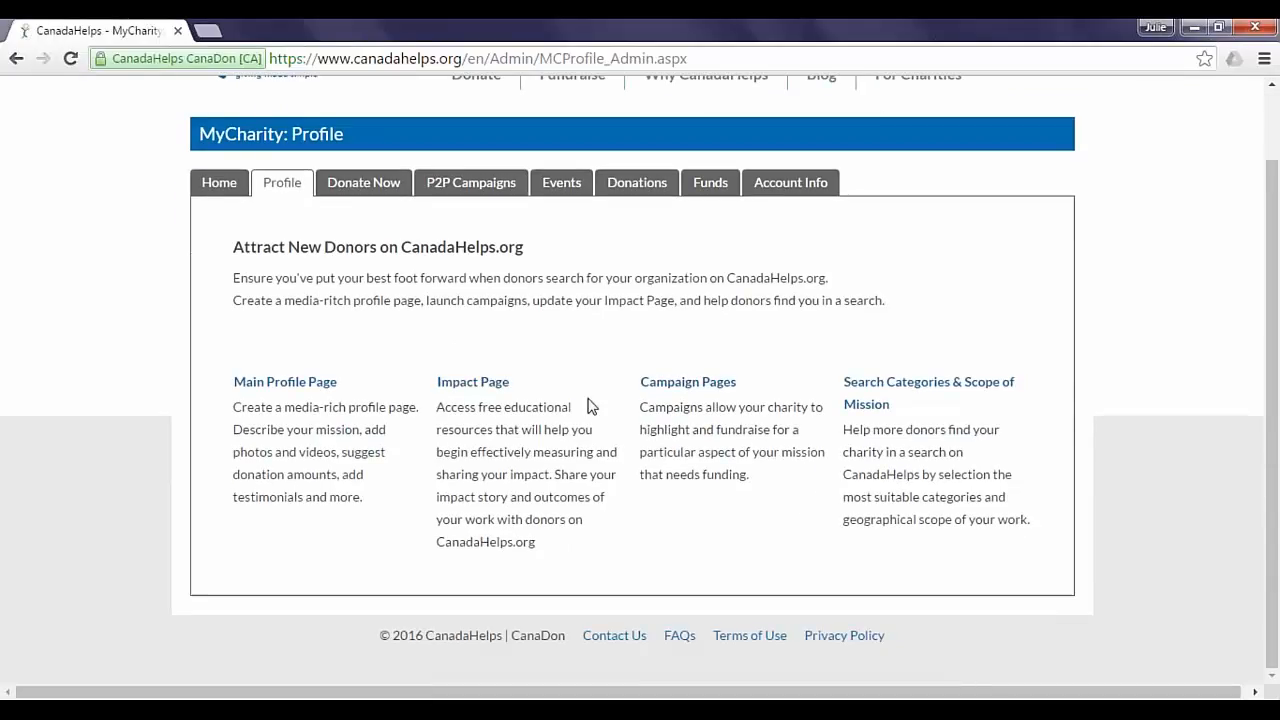
{"action": "left_click", "coordinate": [452, 393]}
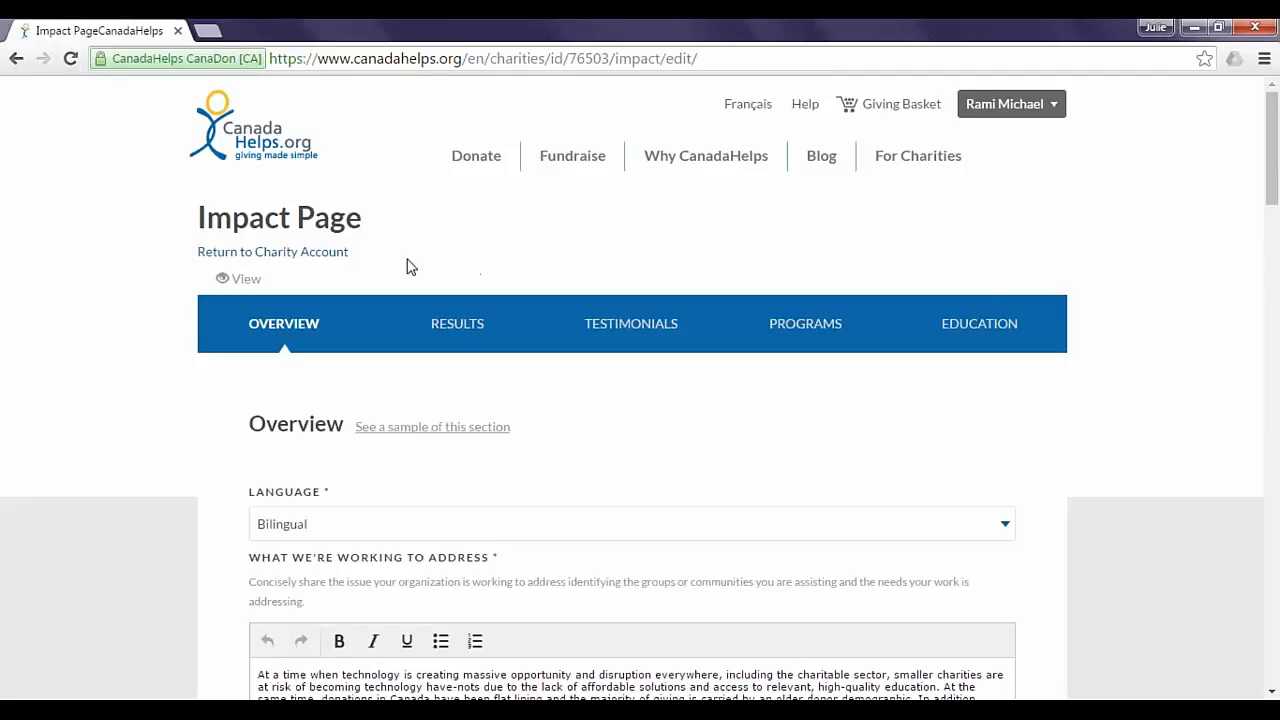
View the charity's public Our Impact page and return to editing its Overview section.
{"action": "left_click", "coordinate": [242, 285]}
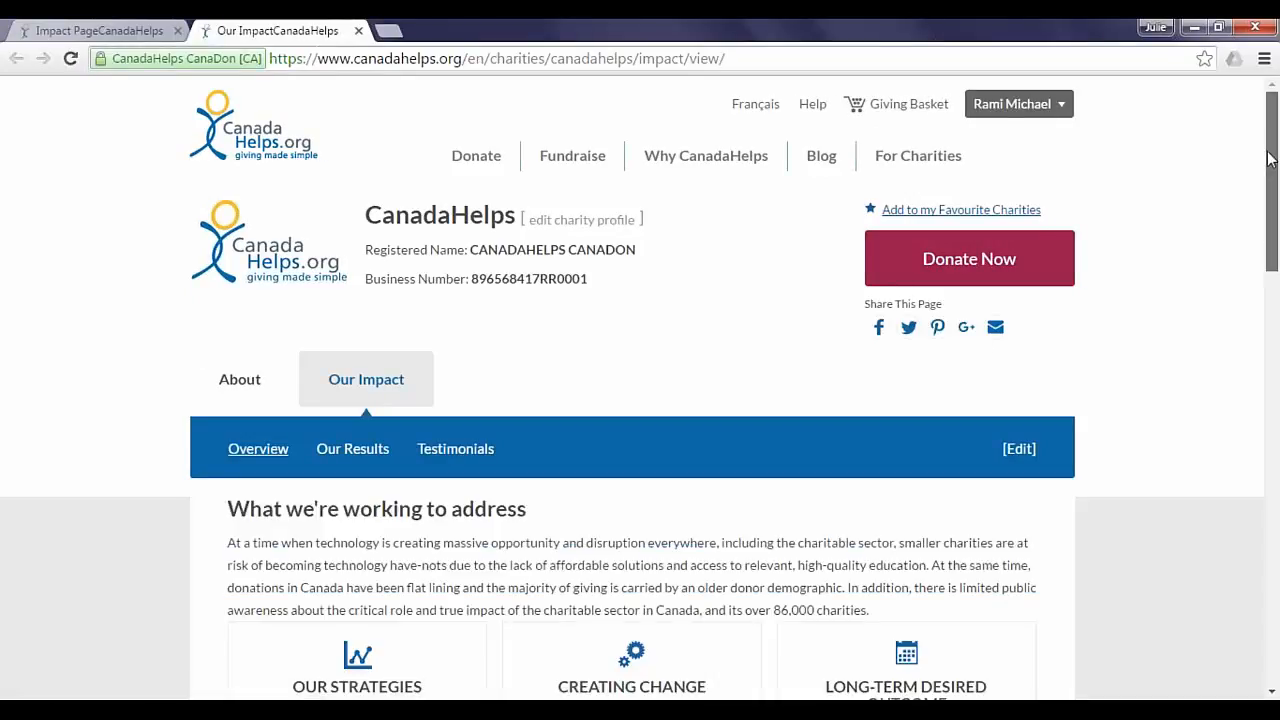
{"action": "left_click_drag", "start_coordinate": [1268, 158], "coordinate": [1231, 177]}
{"action": "scroll", "coordinate": [1123, 279], "scroll_direction": "down", "scroll_amount": 1}
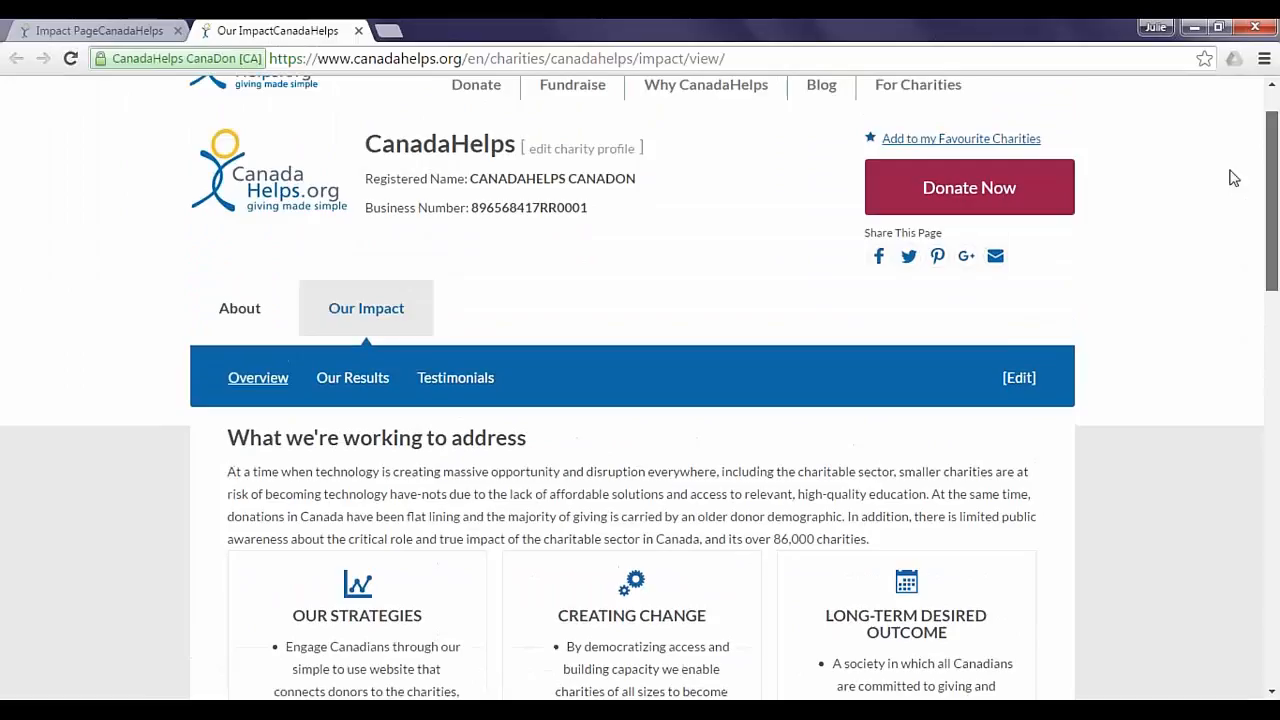
{"action": "left_click", "coordinate": [1019, 382]}
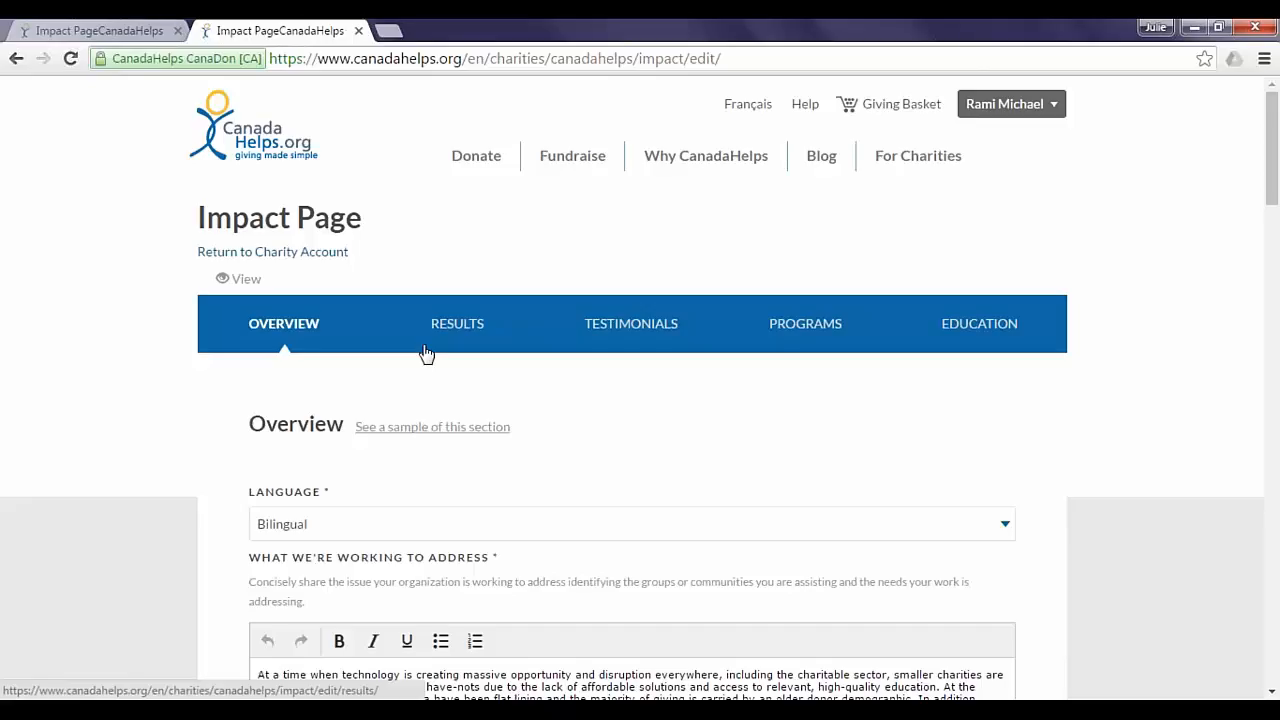
Check the language options for the Overview section and keep Bilingual.
{"action": "scroll", "coordinate": [866, 430], "scroll_direction": "down", "scroll_amount": 1}
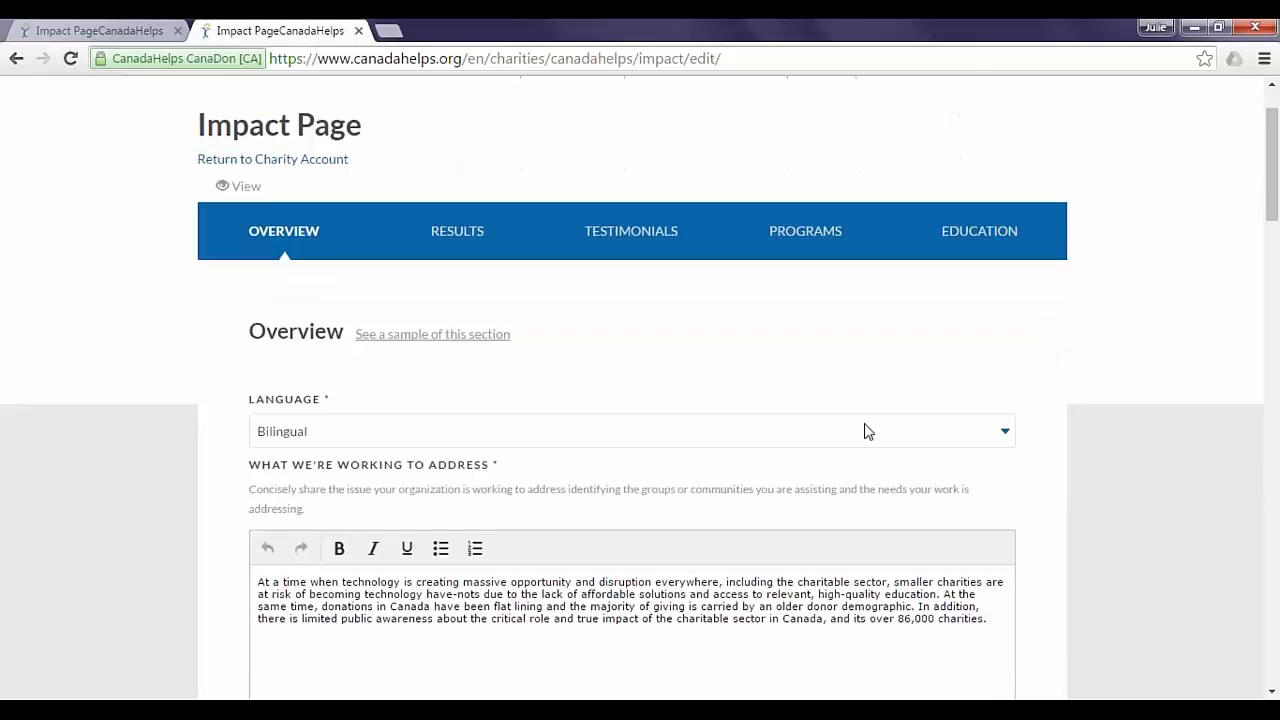
{"action": "scroll", "coordinate": [866, 432], "scroll_direction": "down", "scroll_amount": 1}
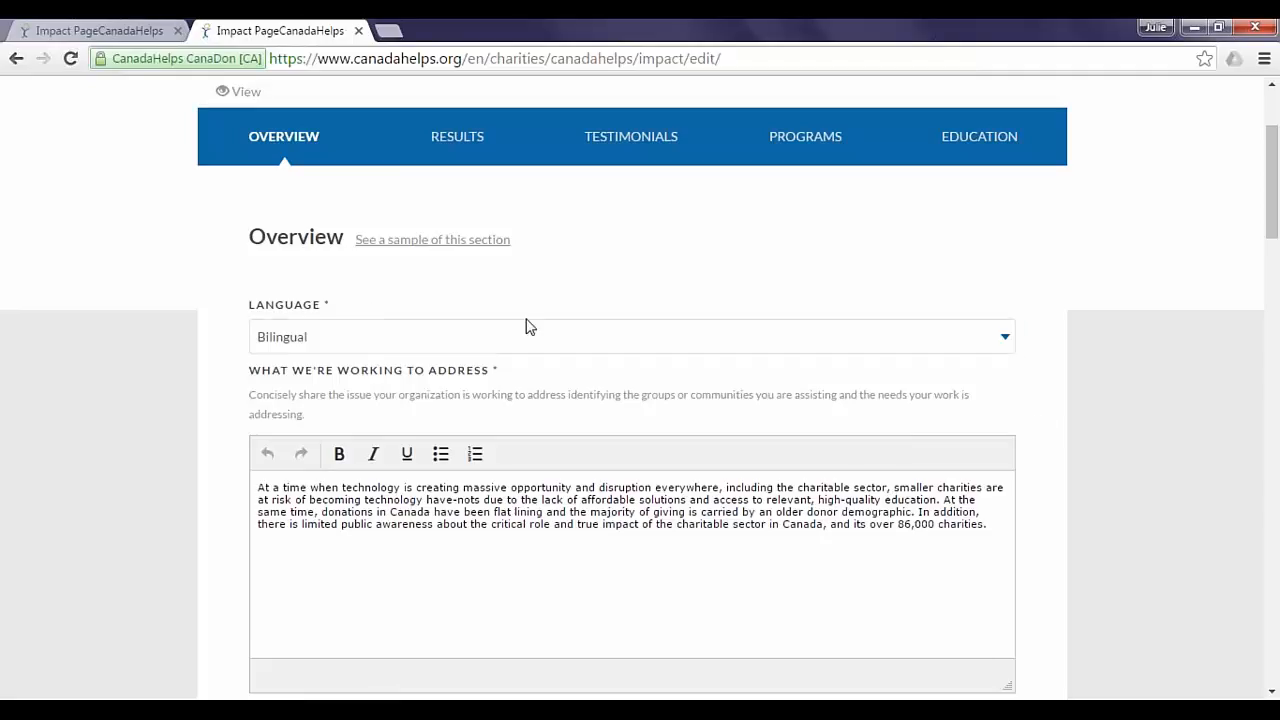
{"action": "left_click", "coordinate": [402, 340]}
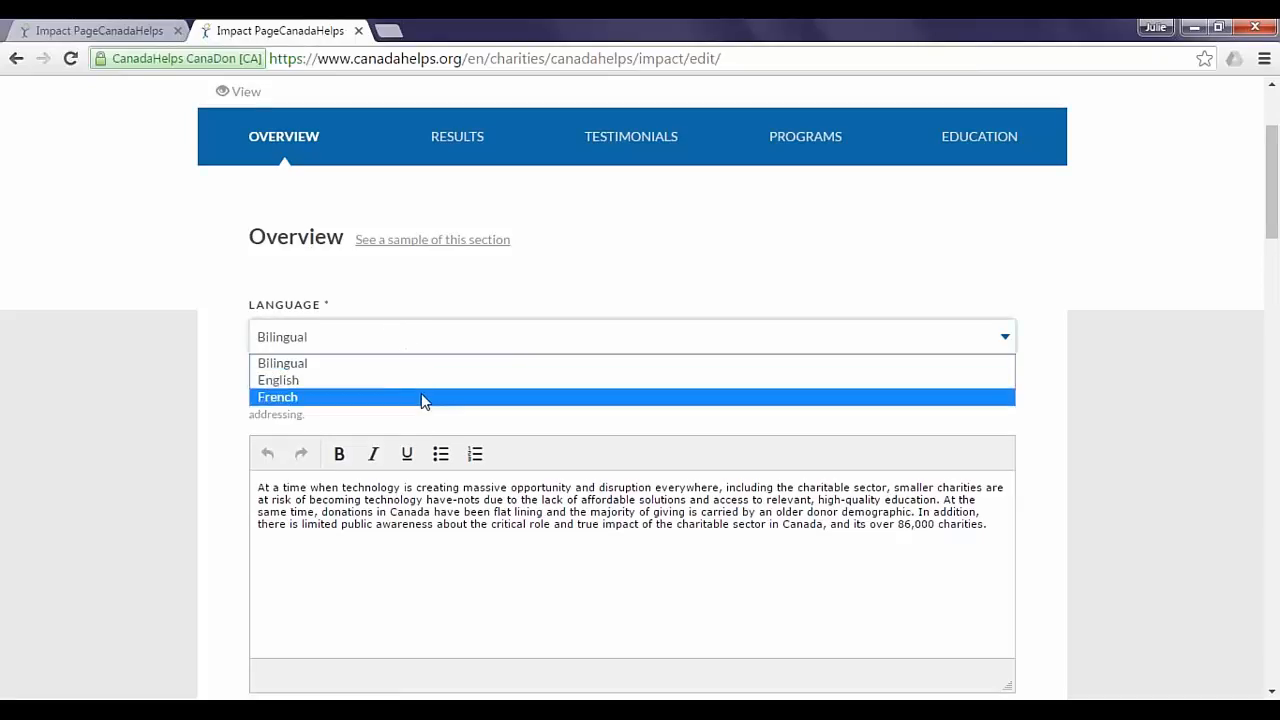
{"action": "left_click", "coordinate": [278, 284]}
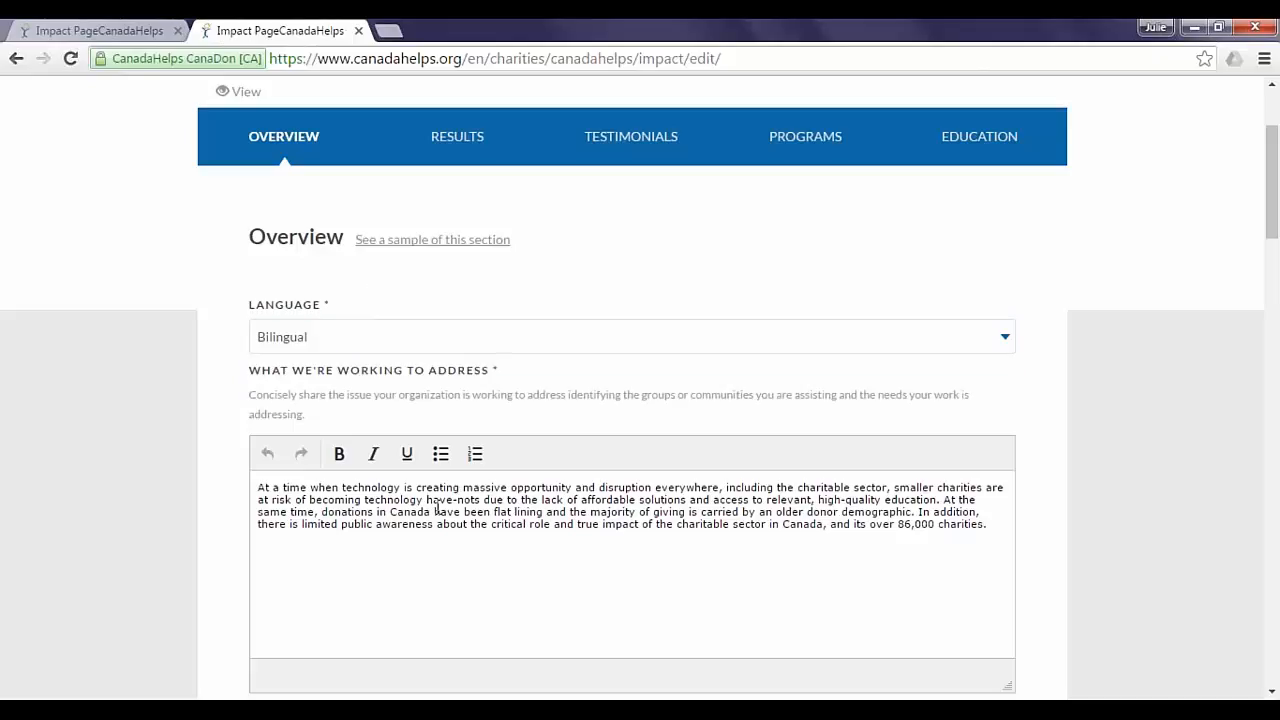
Review the English and French text under What We're Working to Address and Our Strategies.
{"action": "scroll", "coordinate": [388, 477], "scroll_direction": "down", "scroll_amount": 1}
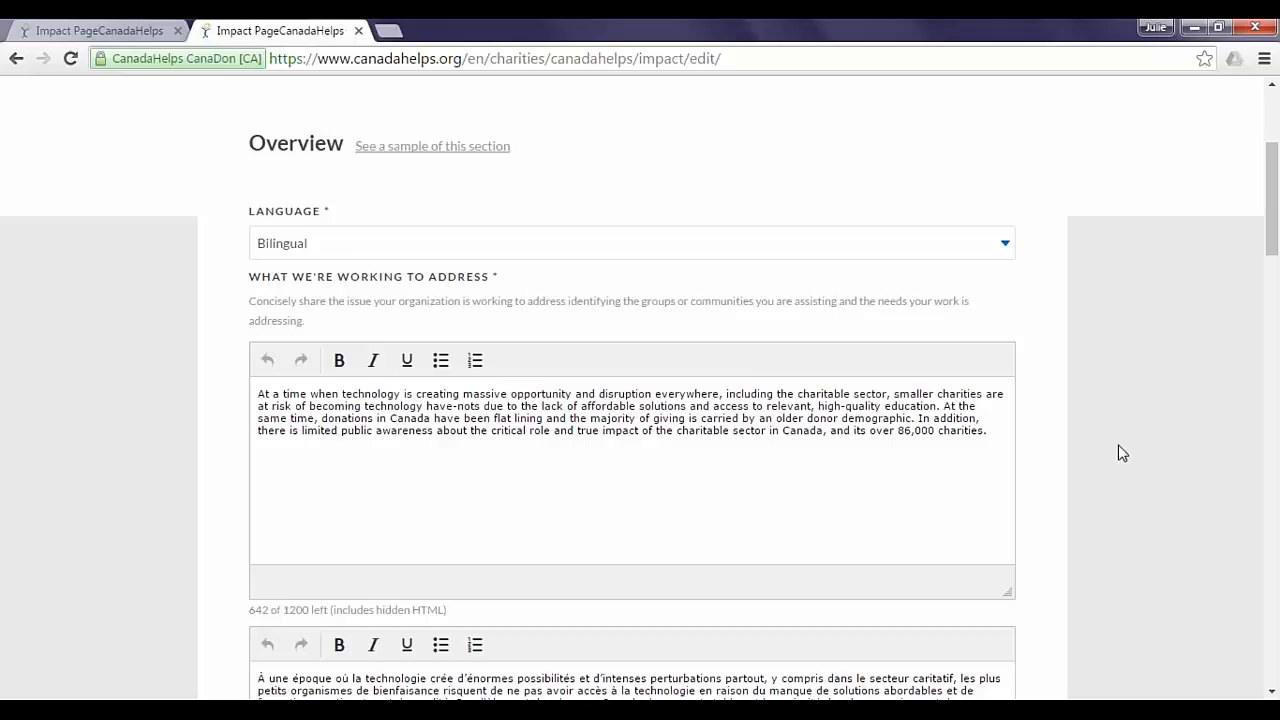
{"action": "scroll", "coordinate": [1122, 453], "scroll_direction": "down", "scroll_amount": 1}
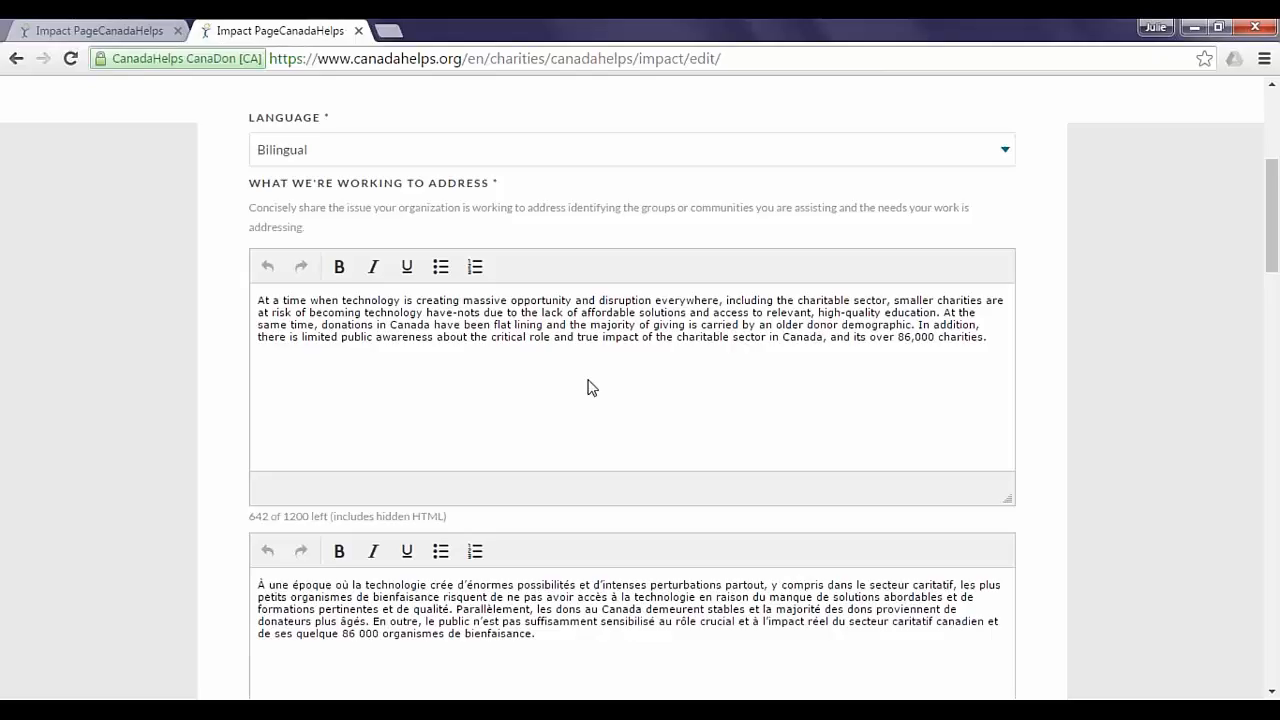
{"action": "scroll", "coordinate": [593, 383], "scroll_direction": "down", "scroll_amount": 1}
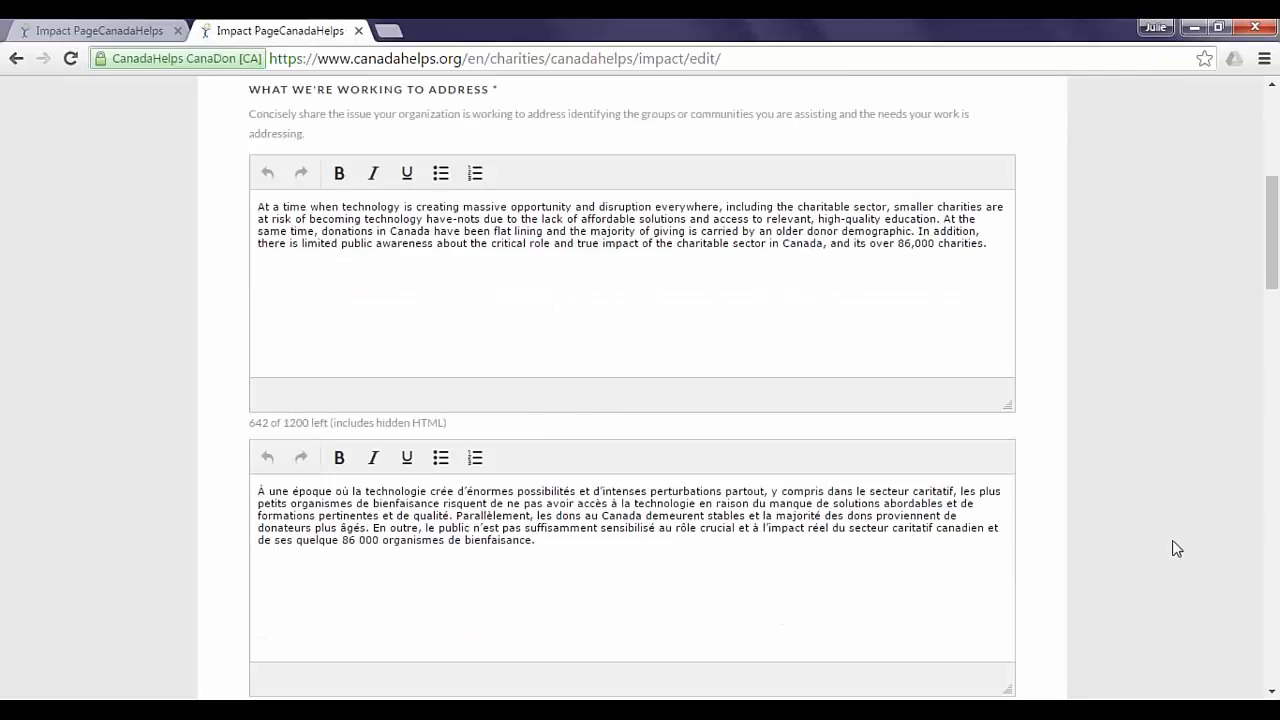
{"action": "scroll", "coordinate": [1153, 541], "scroll_direction": "down", "scroll_amount": 1}
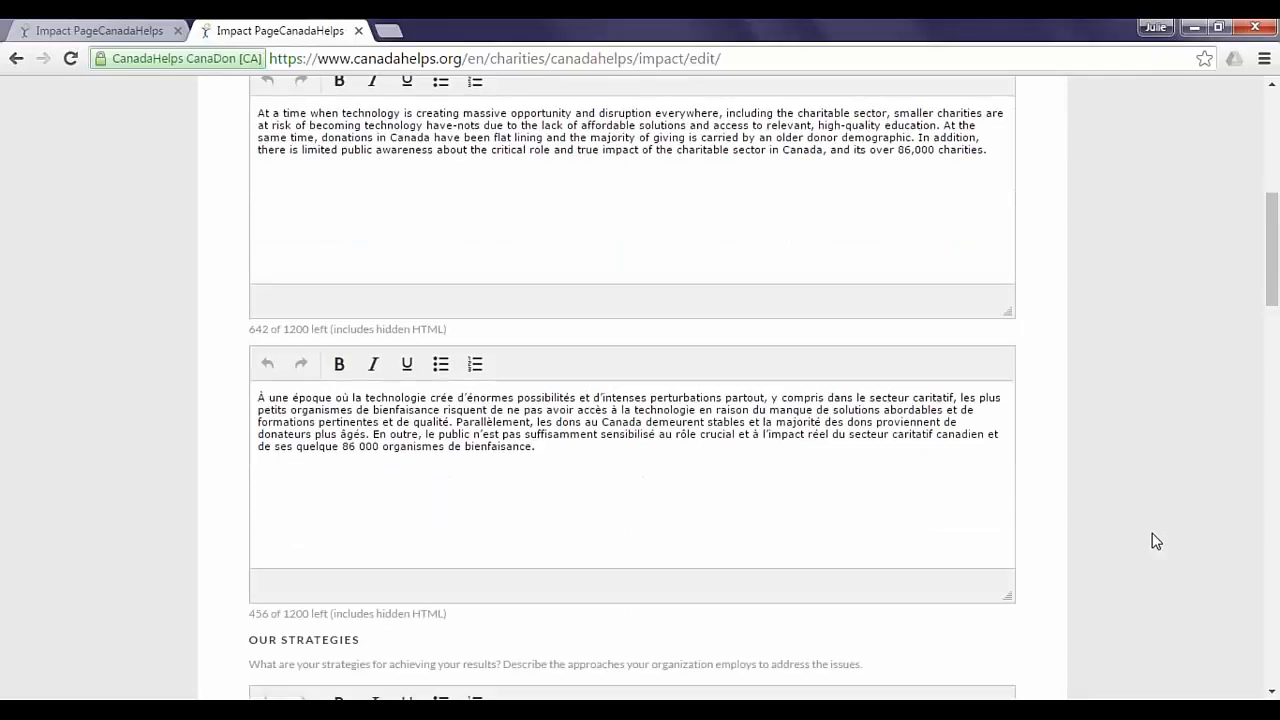
{"action": "scroll", "coordinate": [1156, 541], "scroll_direction": "down", "scroll_amount": 3}
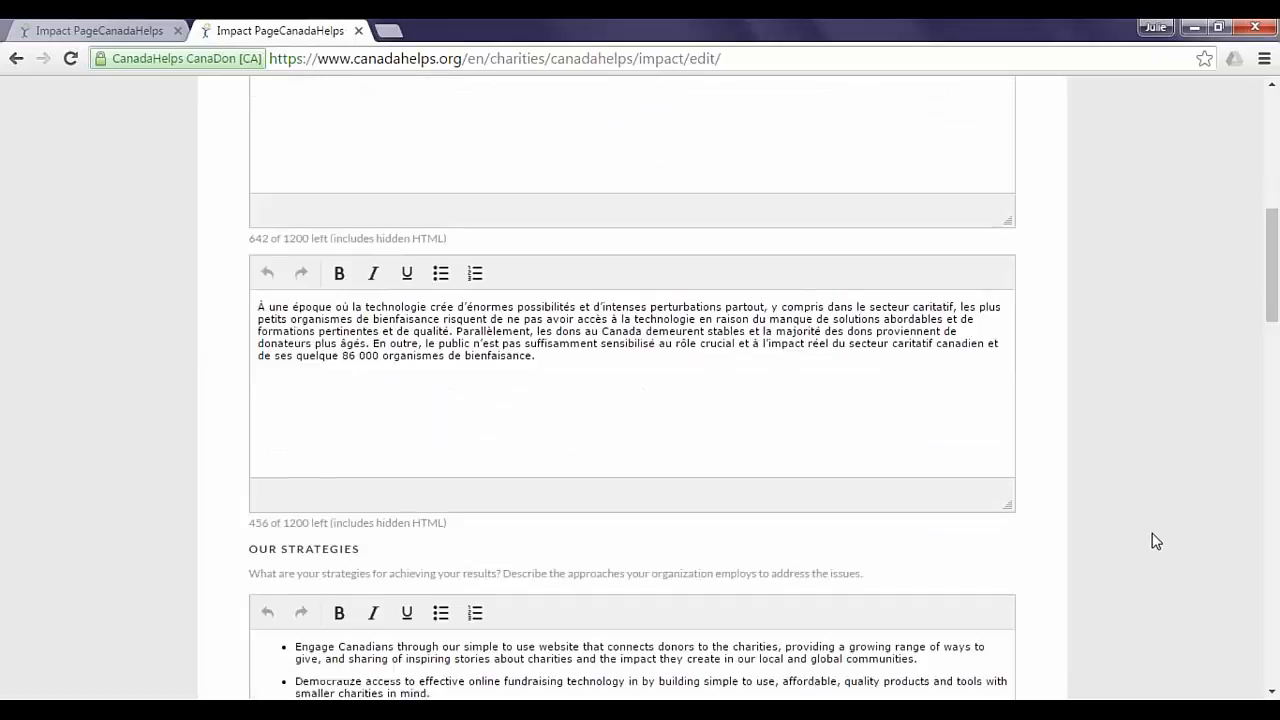
{"action": "scroll", "coordinate": [1153, 539], "scroll_direction": "down", "scroll_amount": 2}
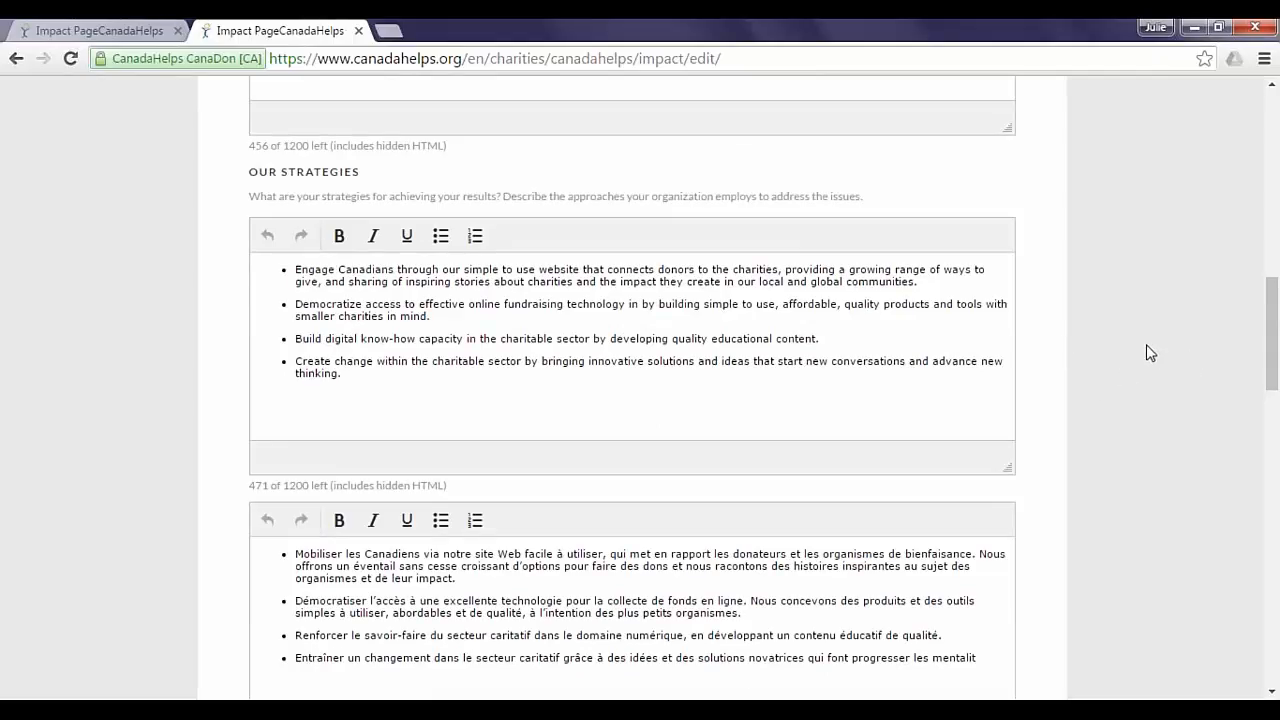
{"action": "scroll", "coordinate": [1143, 361], "scroll_direction": "down", "scroll_amount": 4}
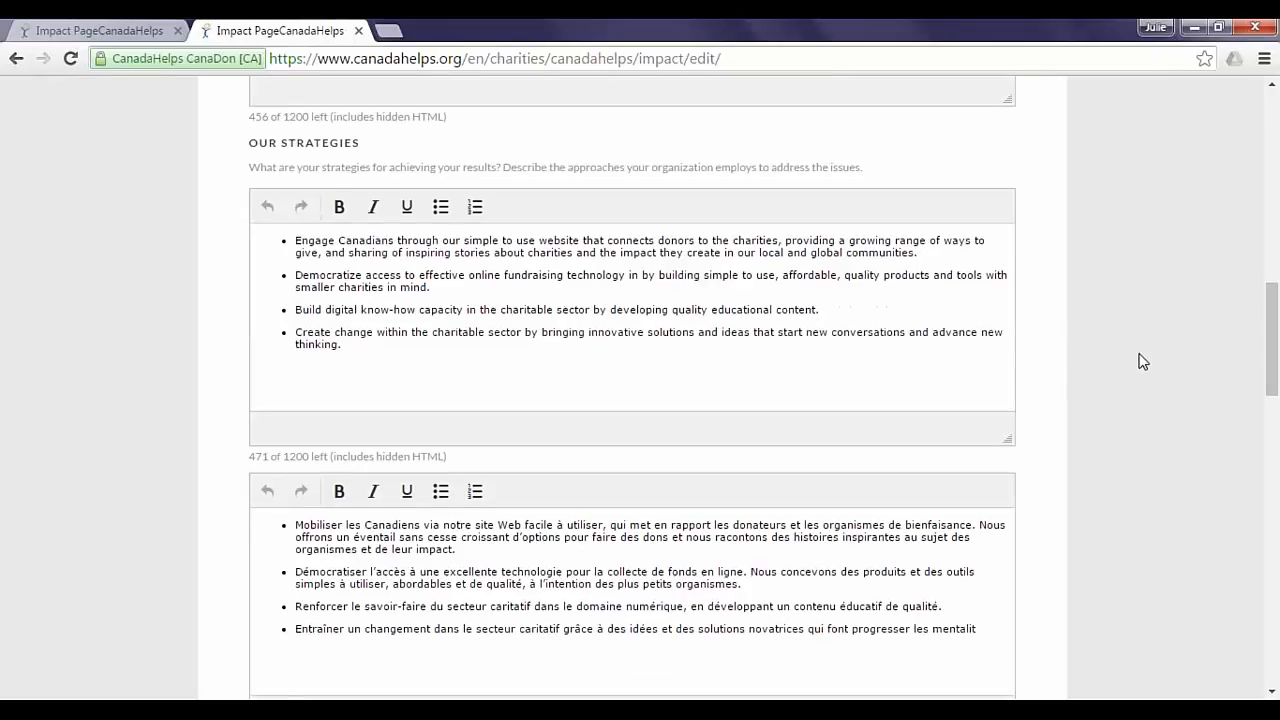
{"action": "scroll", "coordinate": [1143, 361], "scroll_direction": "down", "scroll_amount": 1}
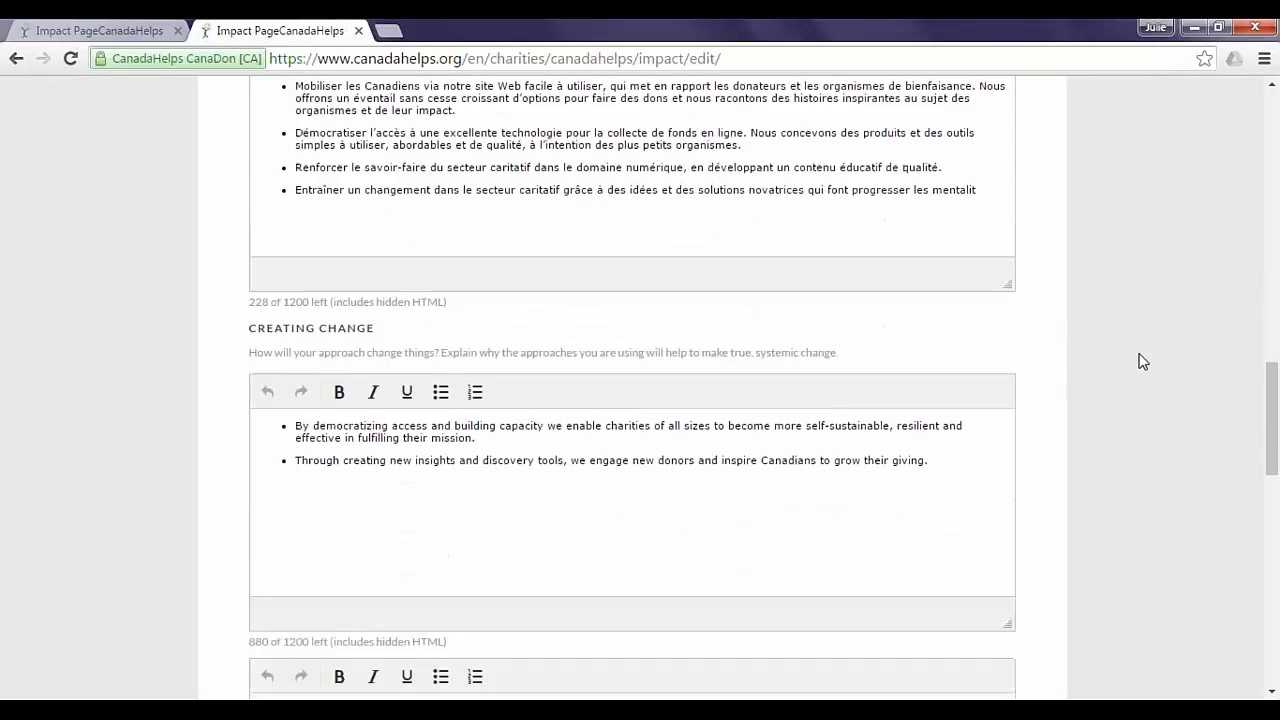
Review the English and French text under Creating Change and Long-Term Desired Outcome, down to the end of the form.
{"action": "scroll", "coordinate": [1143, 361], "scroll_direction": "down", "scroll_amount": 1}
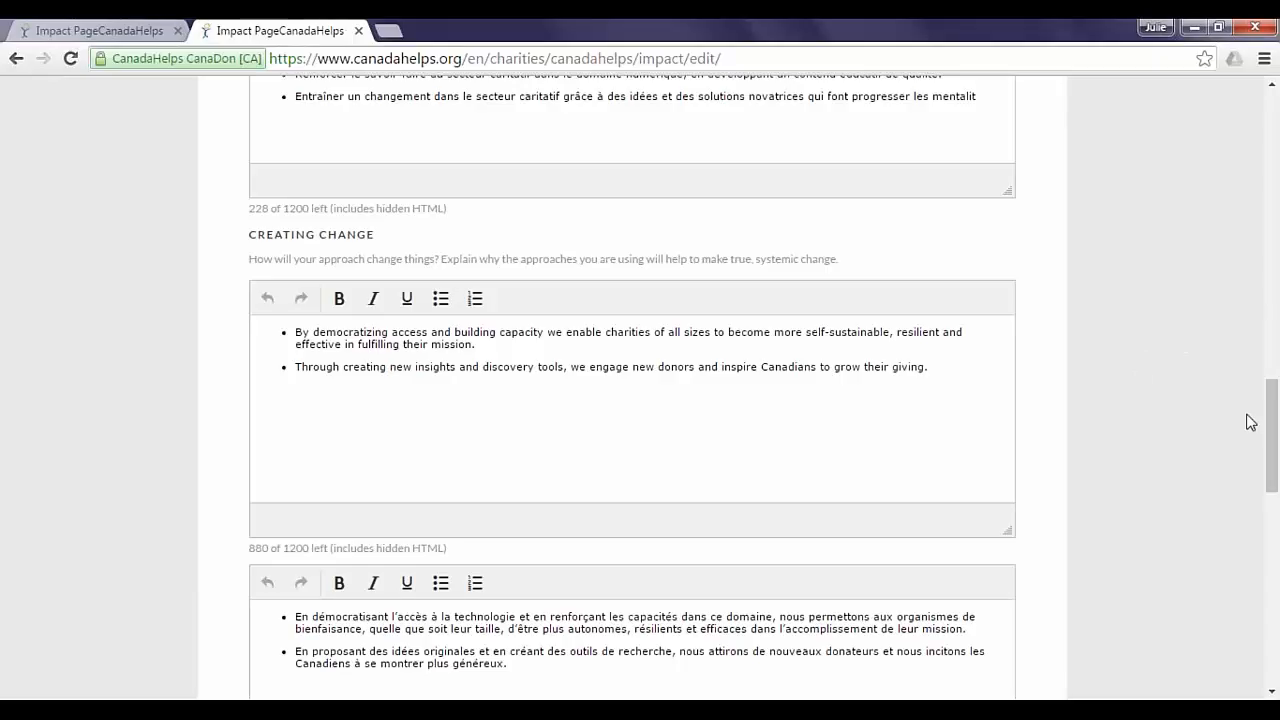
{"action": "left_click_drag", "start_coordinate": [1271, 430], "coordinate": [1278, 560]}
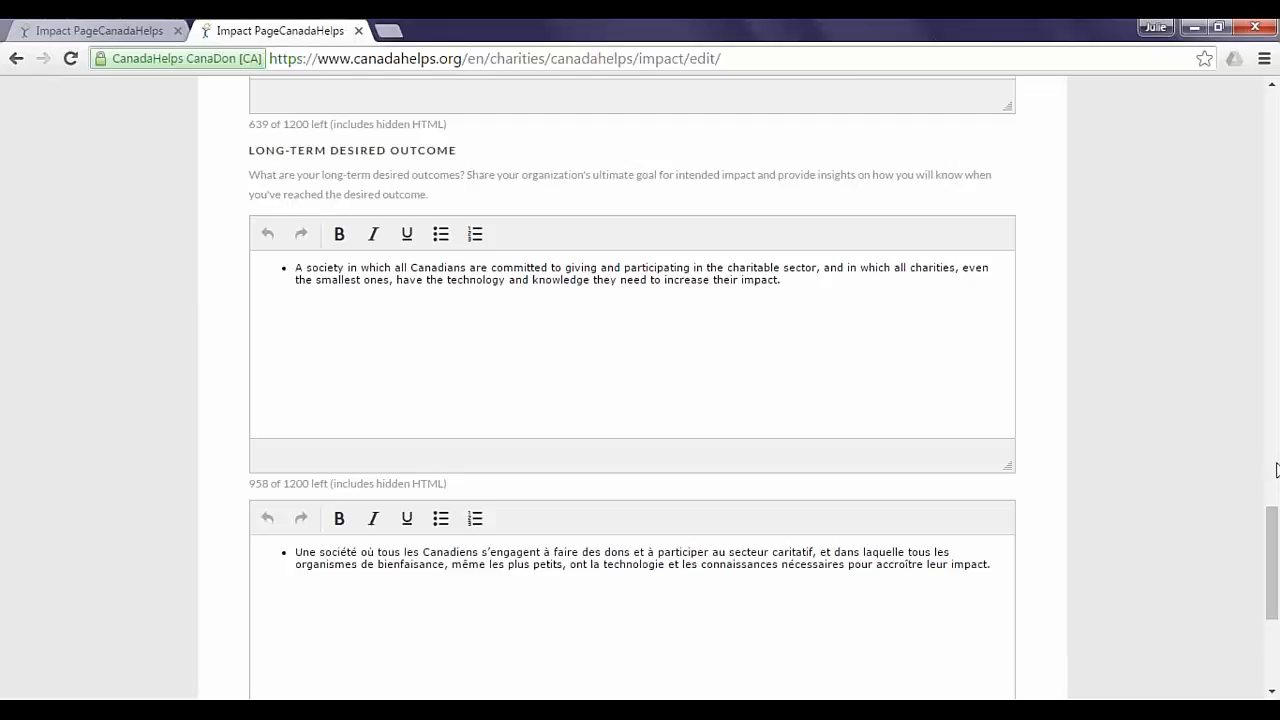
{"action": "scroll", "coordinate": [1272, 506], "scroll_direction": "up", "scroll_amount": 5}
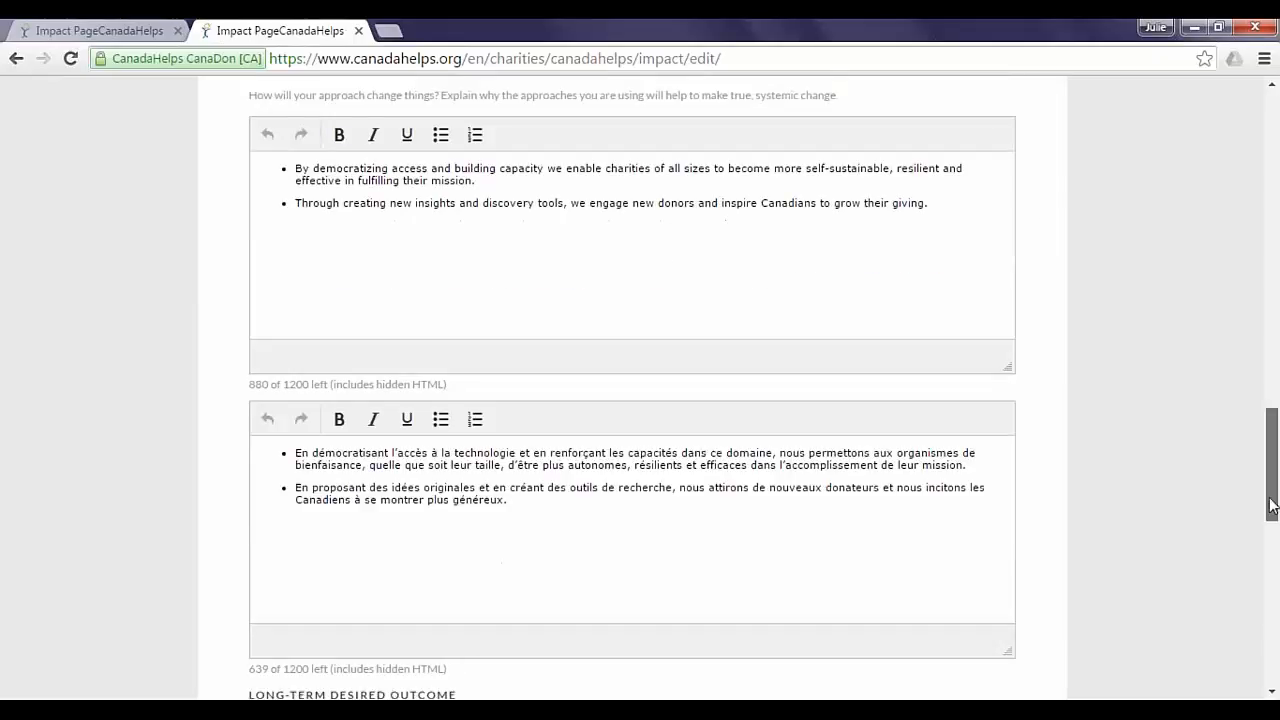
{"action": "left_click_drag", "start_coordinate": [1272, 506], "coordinate": [1272, 617]}
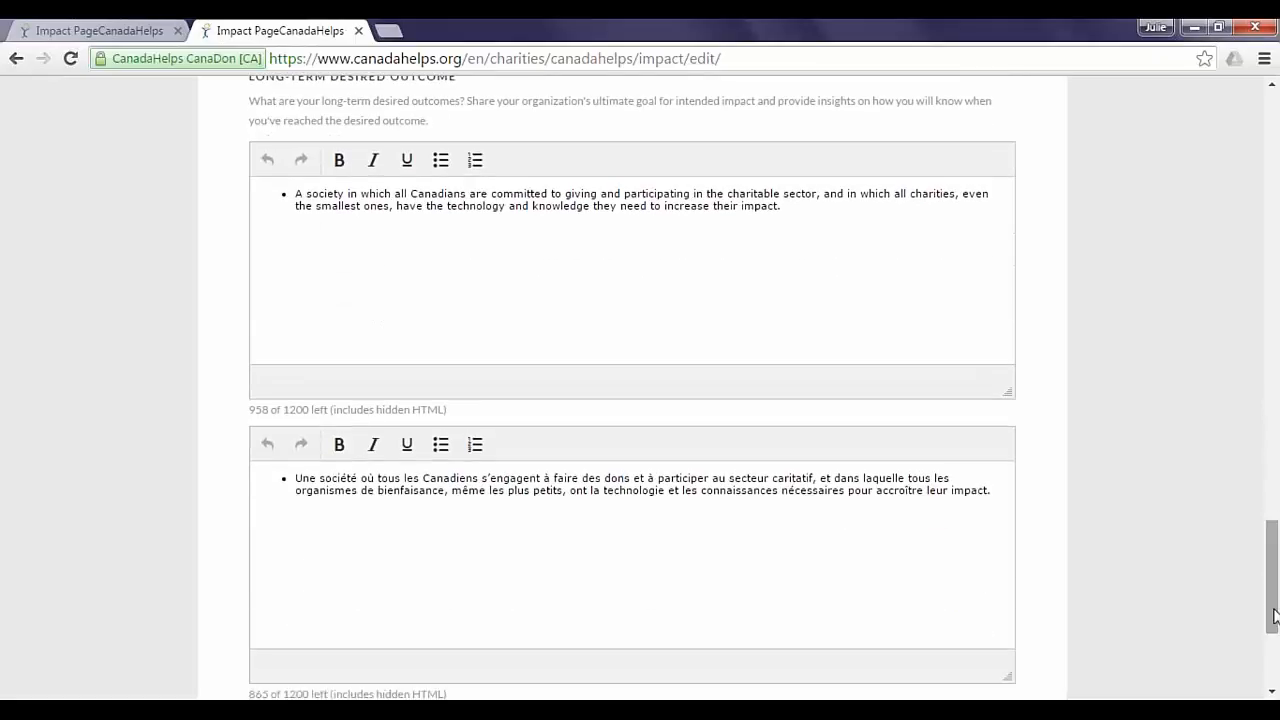
{"action": "left_click", "coordinate": [711, 317]}
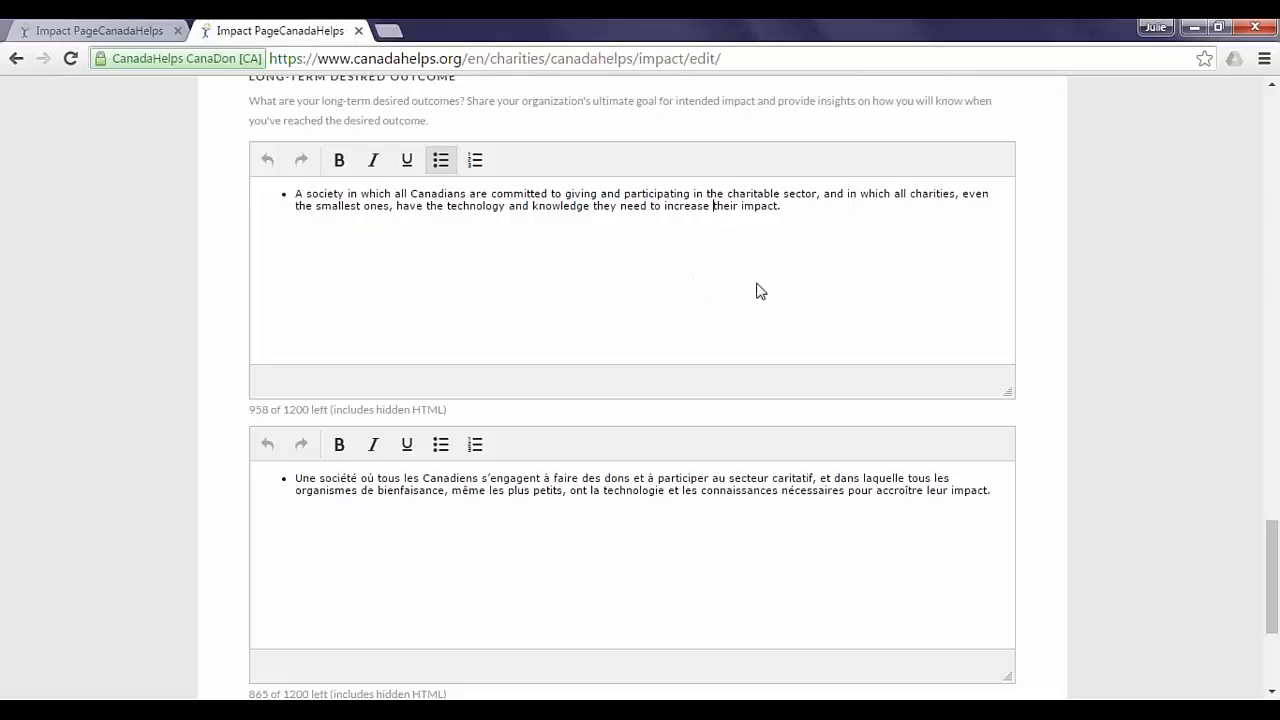
{"action": "scroll", "coordinate": [760, 292], "scroll_direction": "down", "scroll_amount": 2}
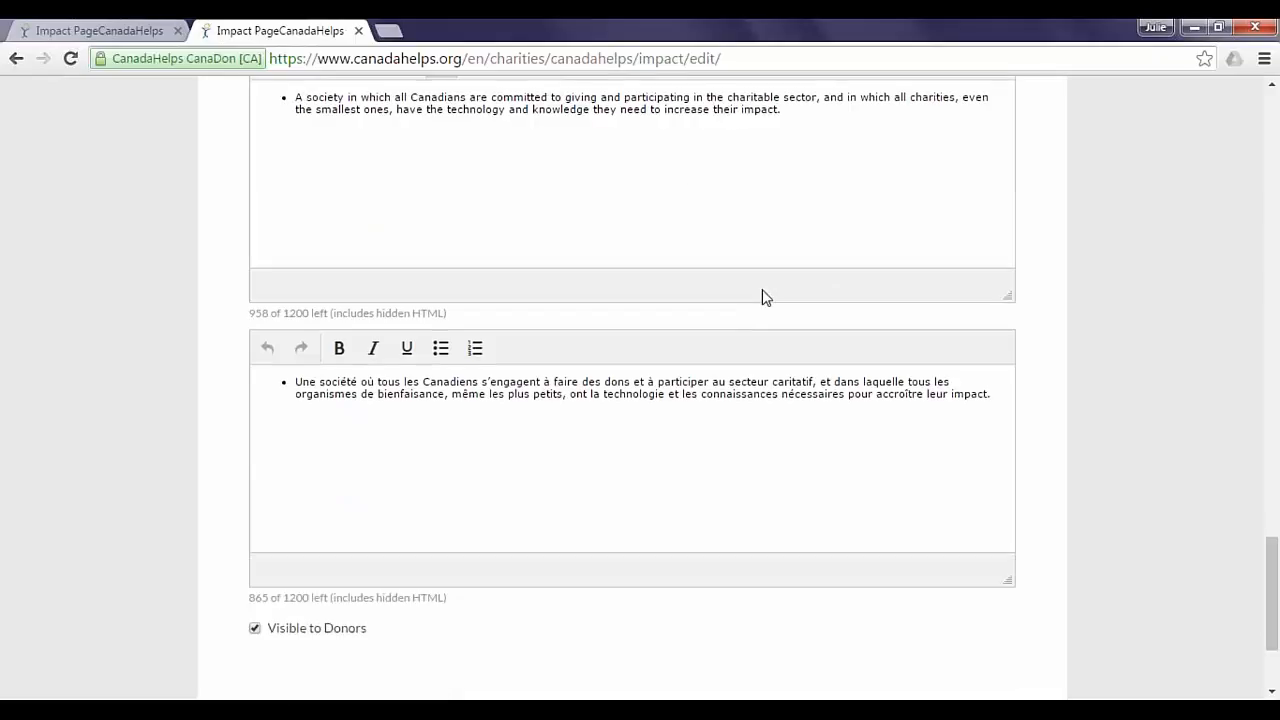
{"action": "scroll", "coordinate": [765, 292], "scroll_direction": "down", "scroll_amount": 1}
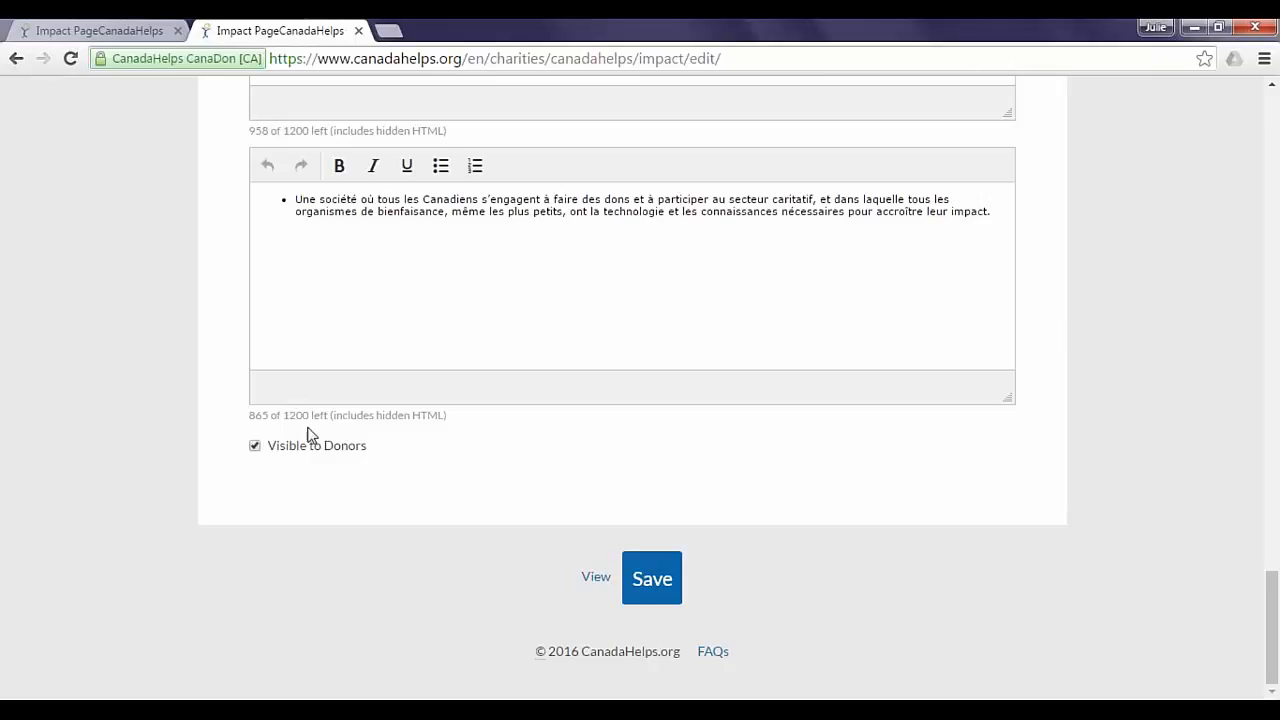
Toggle Visible to Donors off and back on, and open the public view of the Overview section.
{"action": "left_click", "coordinate": [254, 446]}
{"action": "left_click", "coordinate": [255, 446]}
{"action": "left_click", "coordinate": [594, 579]}
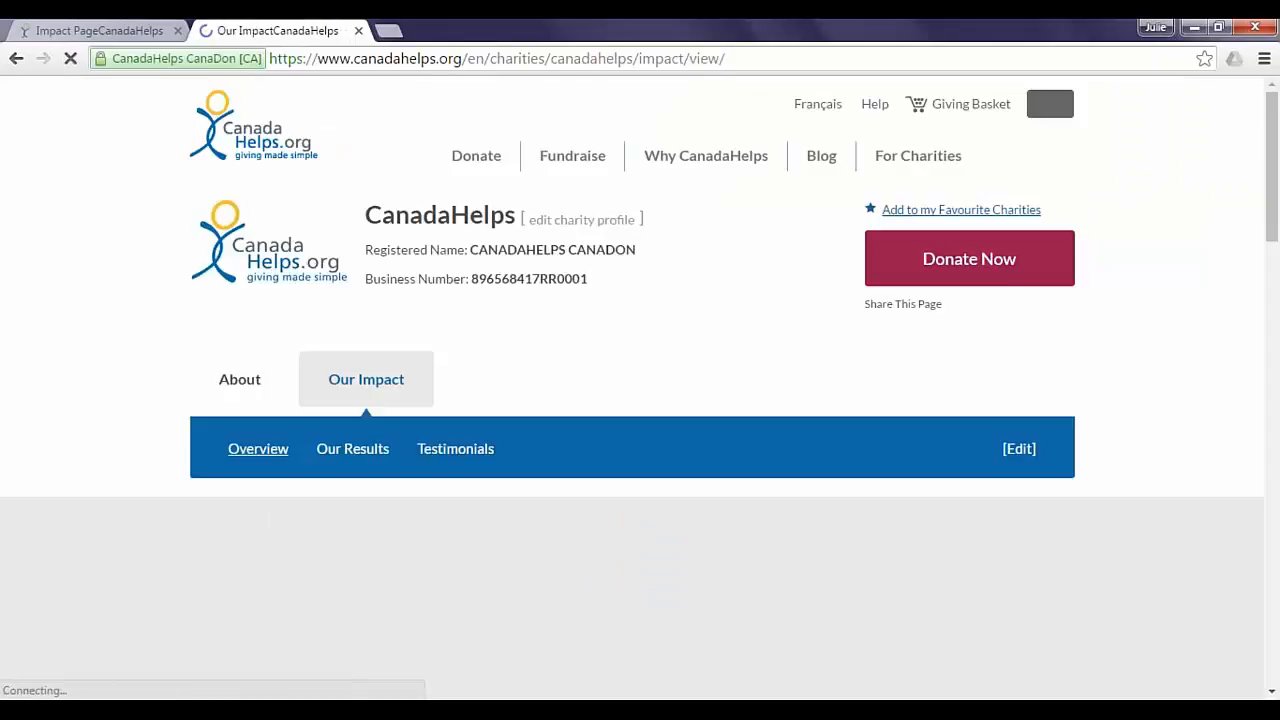
Expand the full text of the Our Strategies, Creating Change and Long-Term Desired Outcome boxes.
{"action": "left_click_drag", "start_coordinate": [1271, 155], "coordinate": [1272, 243]}
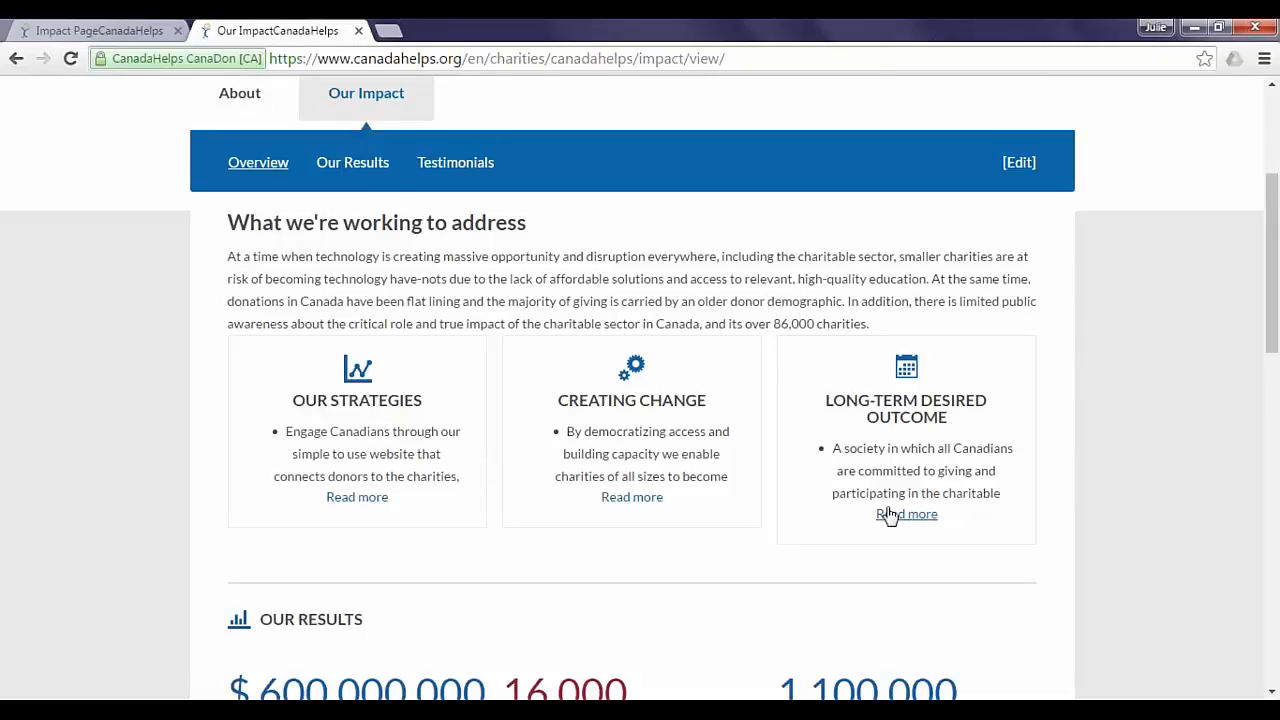
{"action": "left_click", "coordinate": [368, 498]}
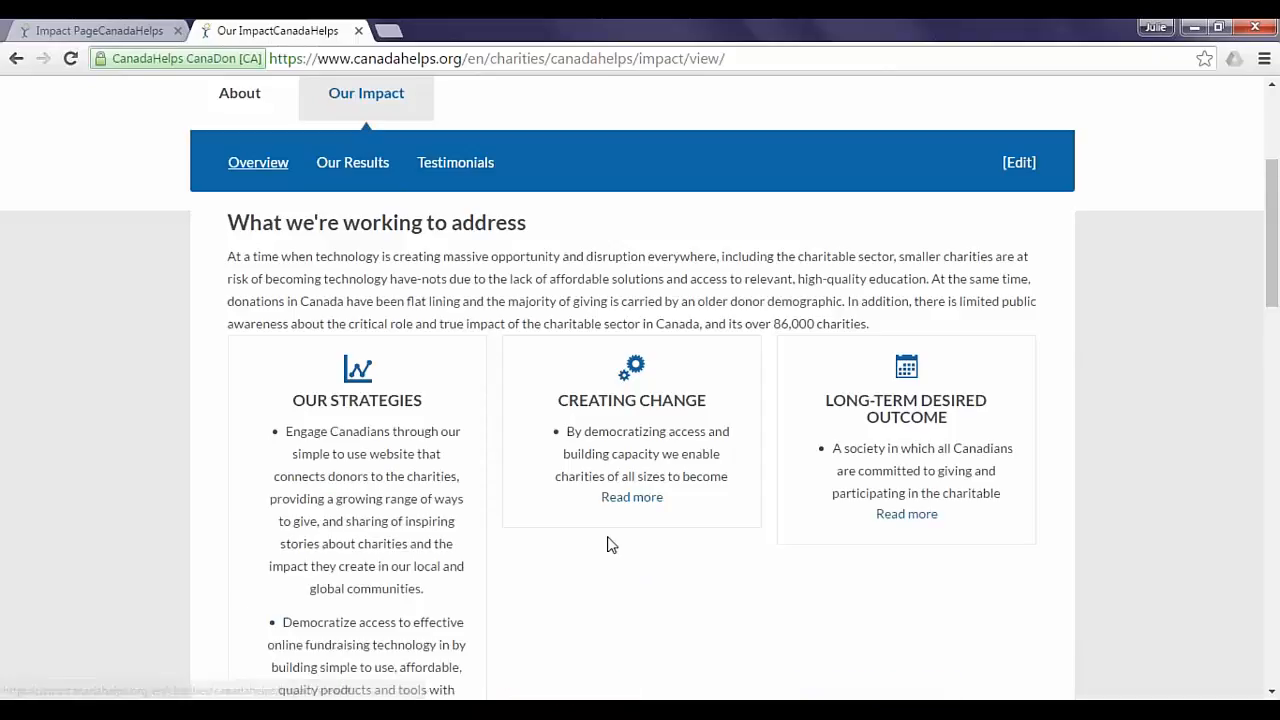
{"action": "left_click", "coordinate": [632, 497]}
{"action": "left_click", "coordinate": [900, 518]}
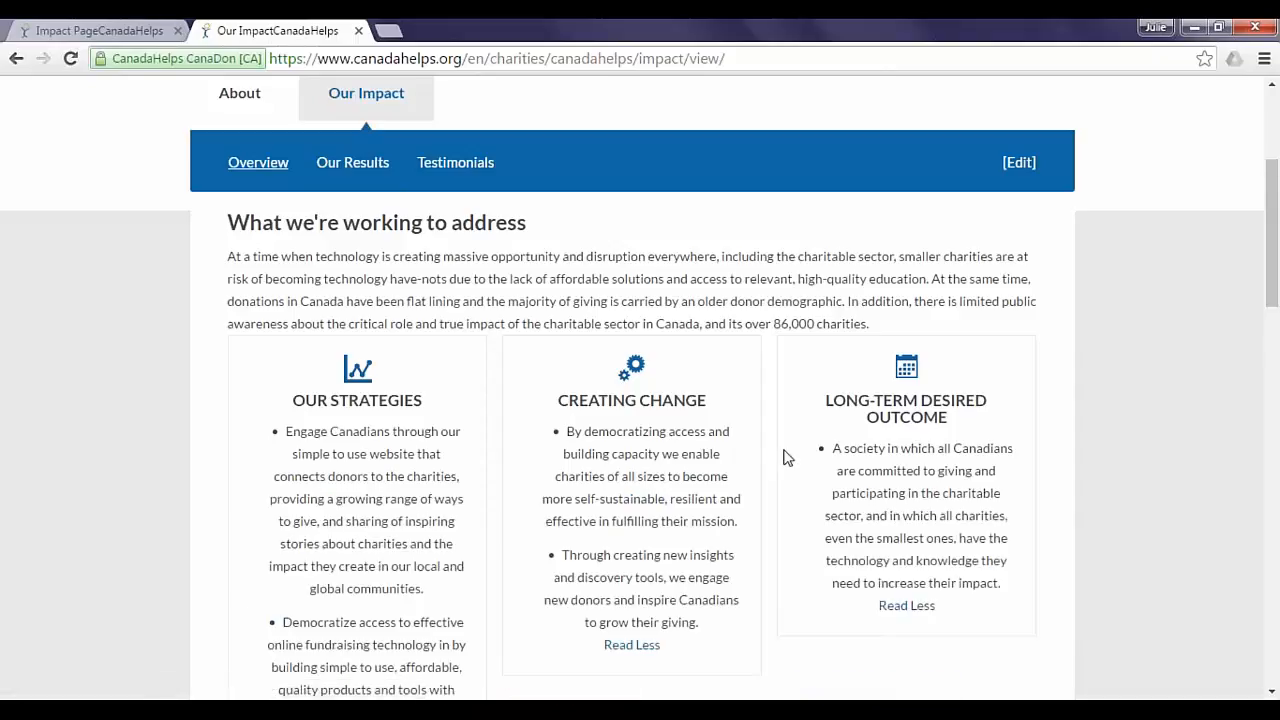
Look through the expanded impact boxes and collapse the Our Strategies text.
{"action": "scroll", "coordinate": [785, 457], "scroll_direction": "down", "scroll_amount": 1}
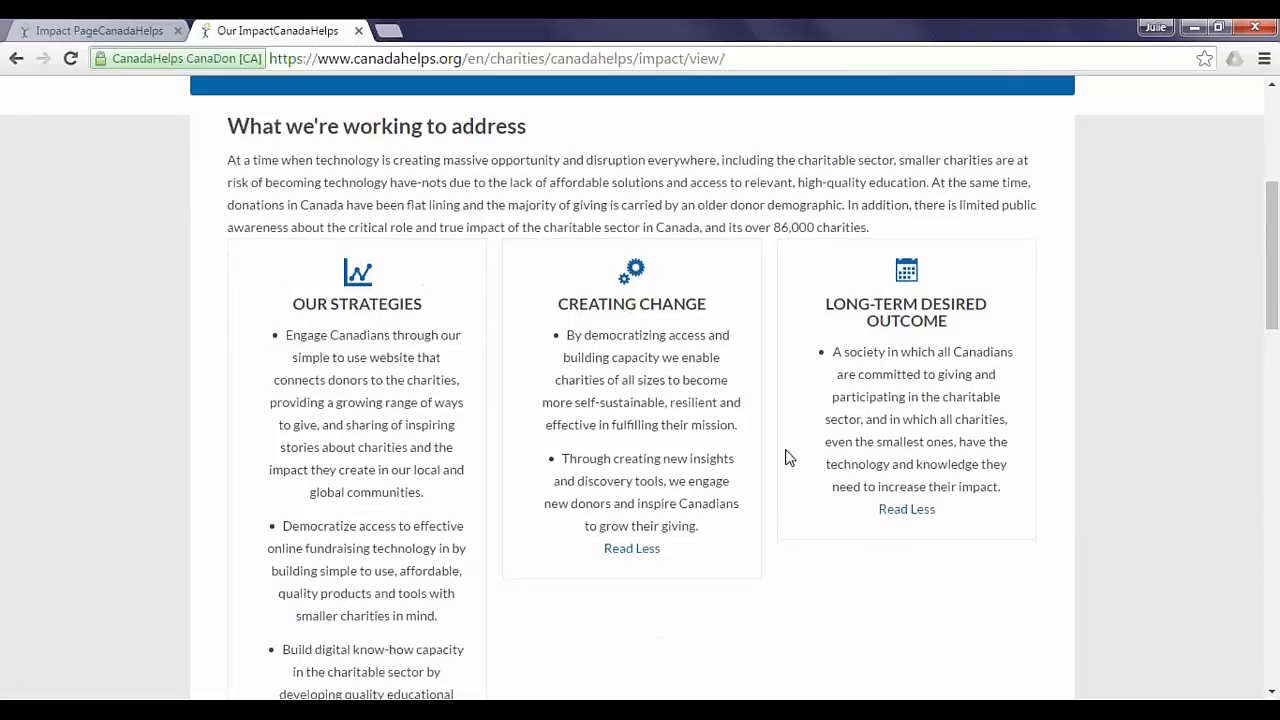
{"action": "scroll", "coordinate": [785, 457], "scroll_direction": "down", "scroll_amount": 4}
{"action": "scroll", "coordinate": [786, 455], "scroll_direction": "up", "scroll_amount": 1}
{"action": "scroll", "coordinate": [785, 454], "scroll_direction": "up", "scroll_amount": 2}
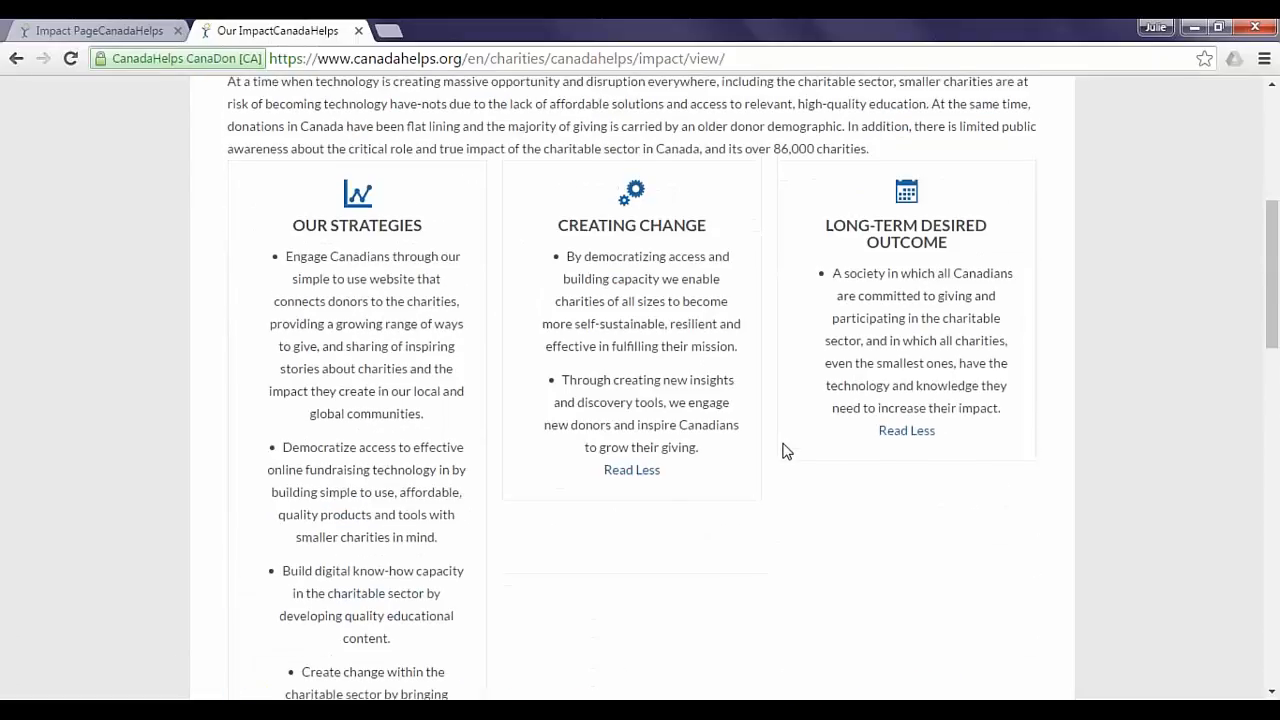
{"action": "scroll", "coordinate": [785, 454], "scroll_direction": "down", "scroll_amount": 2}
{"action": "left_click", "coordinate": [357, 582]}
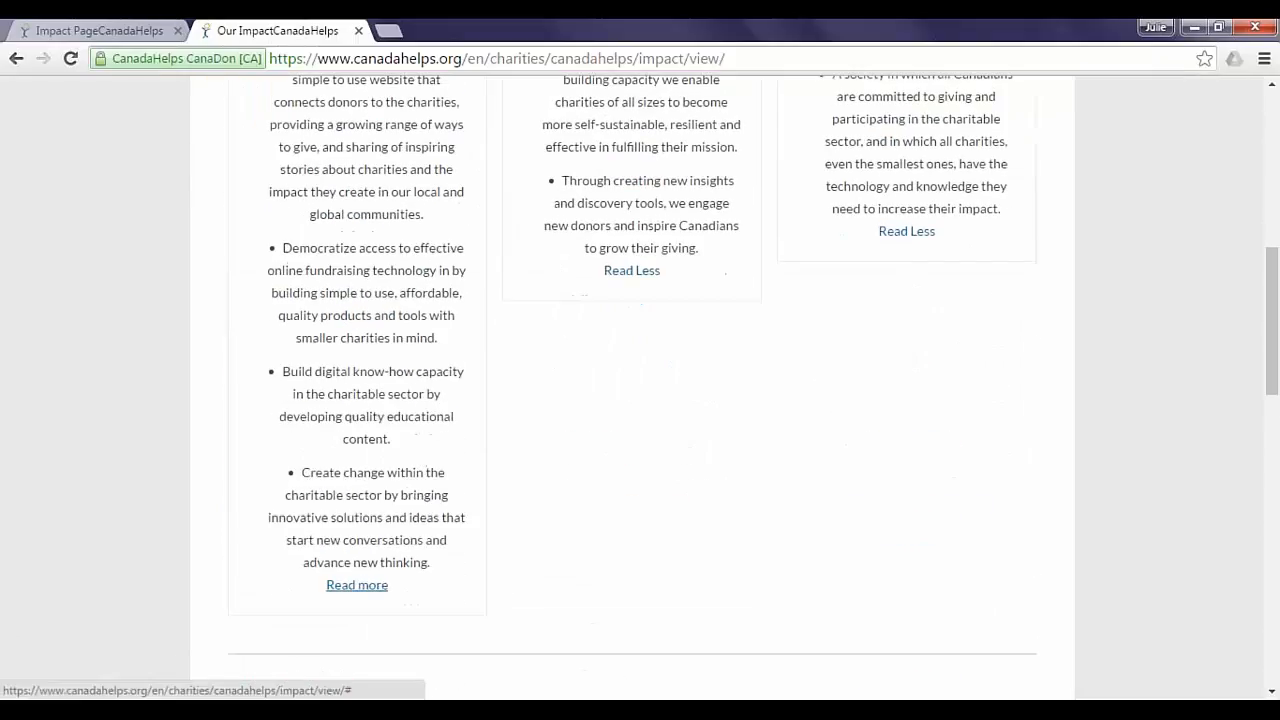
Collapse the expanded text of the Creating Change and Long-Term Desired Outcome boxes.
{"action": "left_click", "coordinate": [645, 271]}
{"action": "left_click", "coordinate": [905, 232]}
{"action": "scroll", "coordinate": [735, 238], "scroll_direction": "up", "scroll_amount": 3}
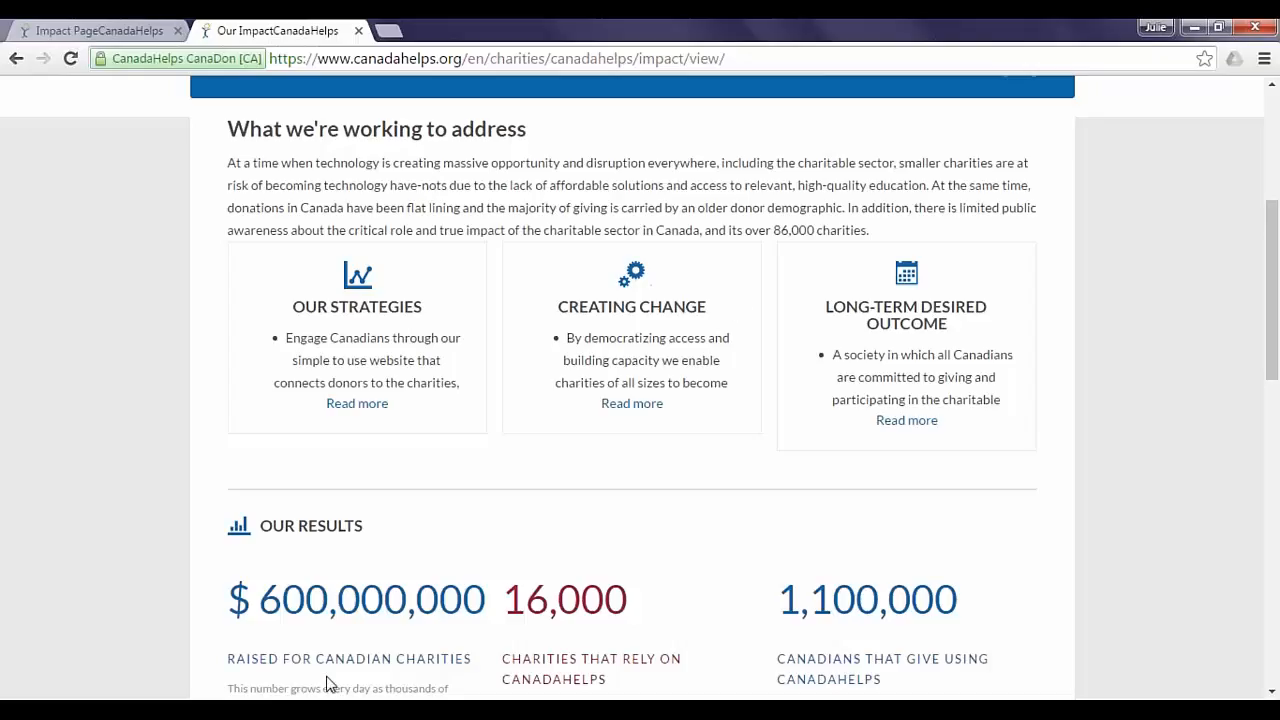
Return to editing the Impact Page and open its Results section.
{"action": "scroll", "coordinate": [318, 250], "scroll_direction": "up", "scroll_amount": 1}
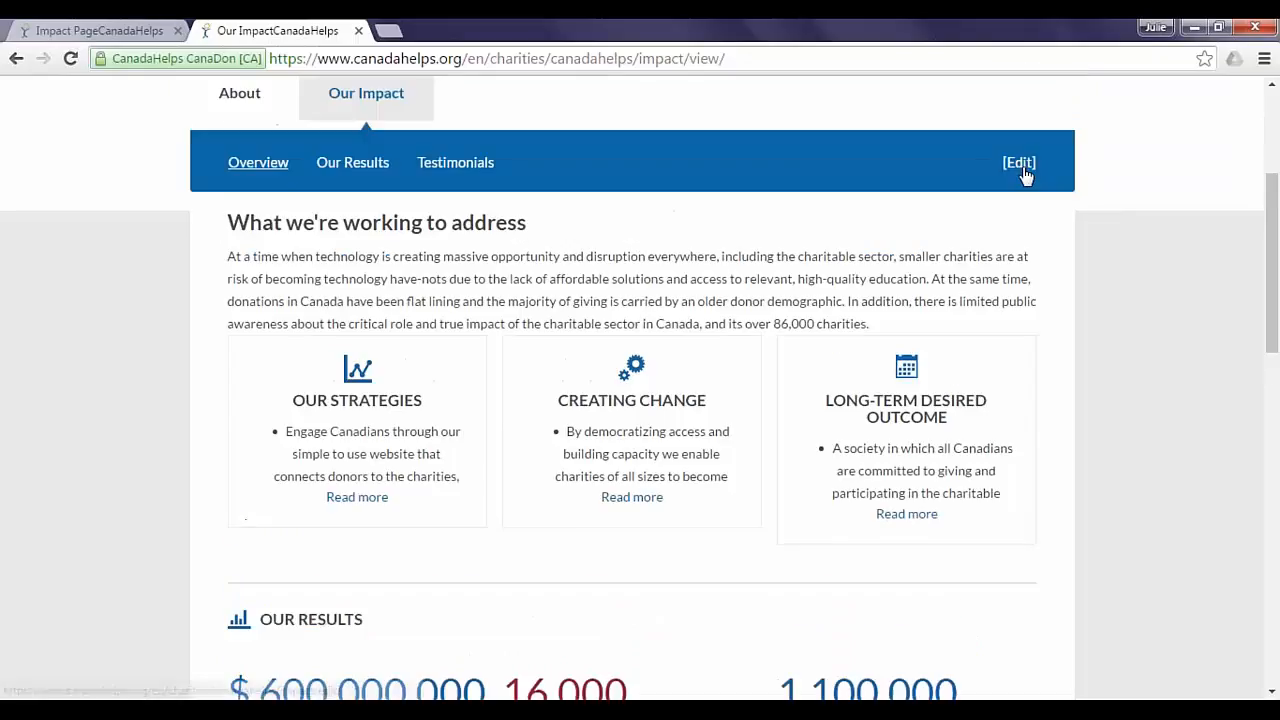
{"action": "left_click", "coordinate": [1020, 163]}
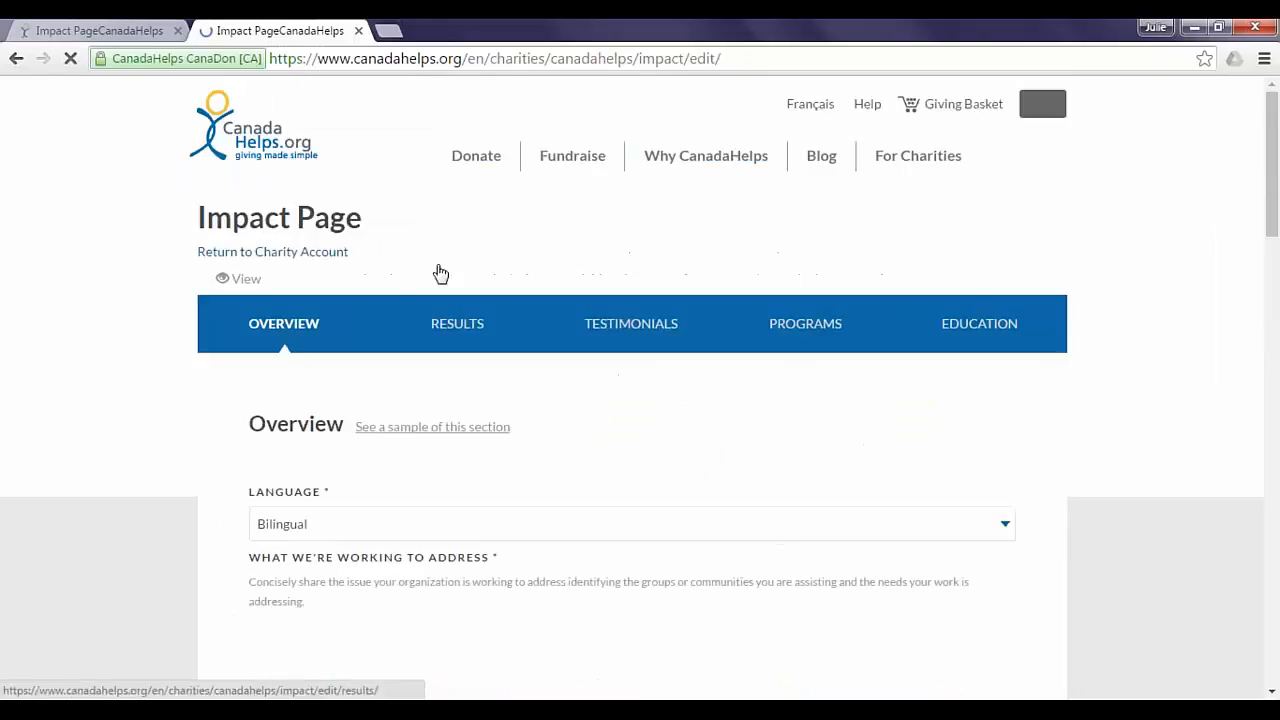
{"action": "left_click", "coordinate": [455, 328]}
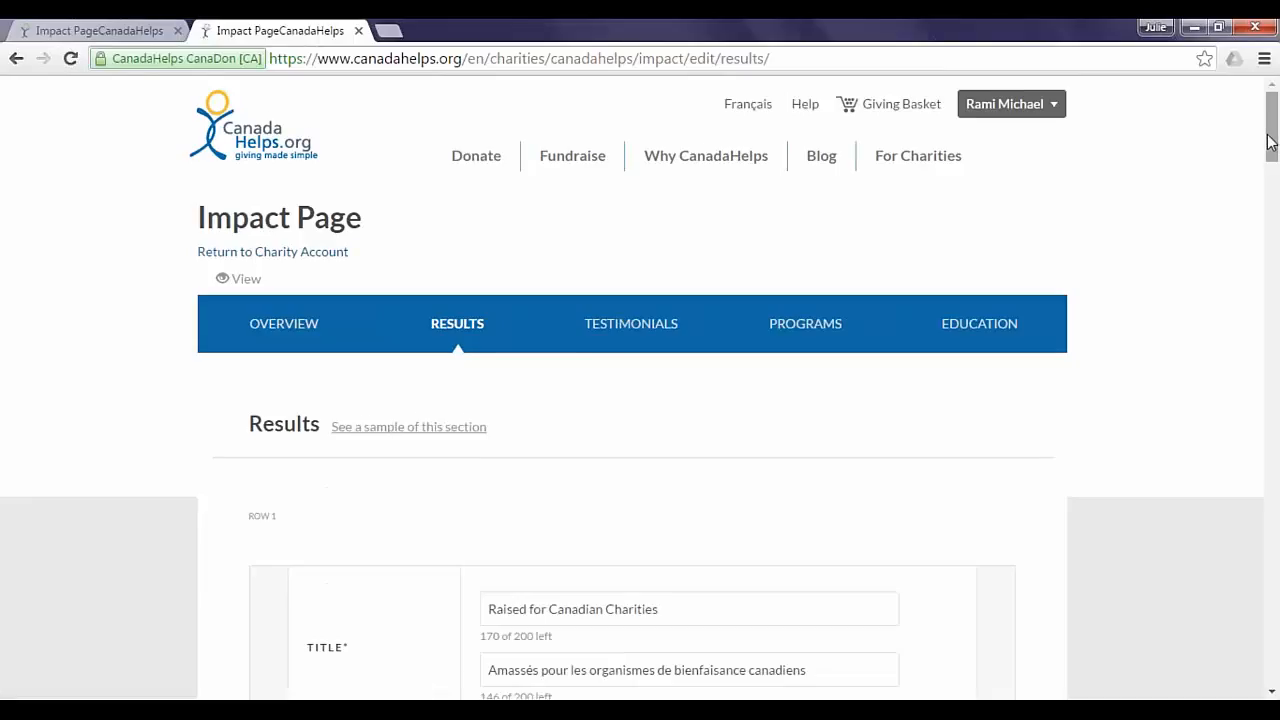
Examine the English and French title fields of the first result in Row 1.
{"action": "left_click_drag", "start_coordinate": [1270, 140], "coordinate": [1276, 182]}
{"action": "left_click", "coordinate": [551, 250]}
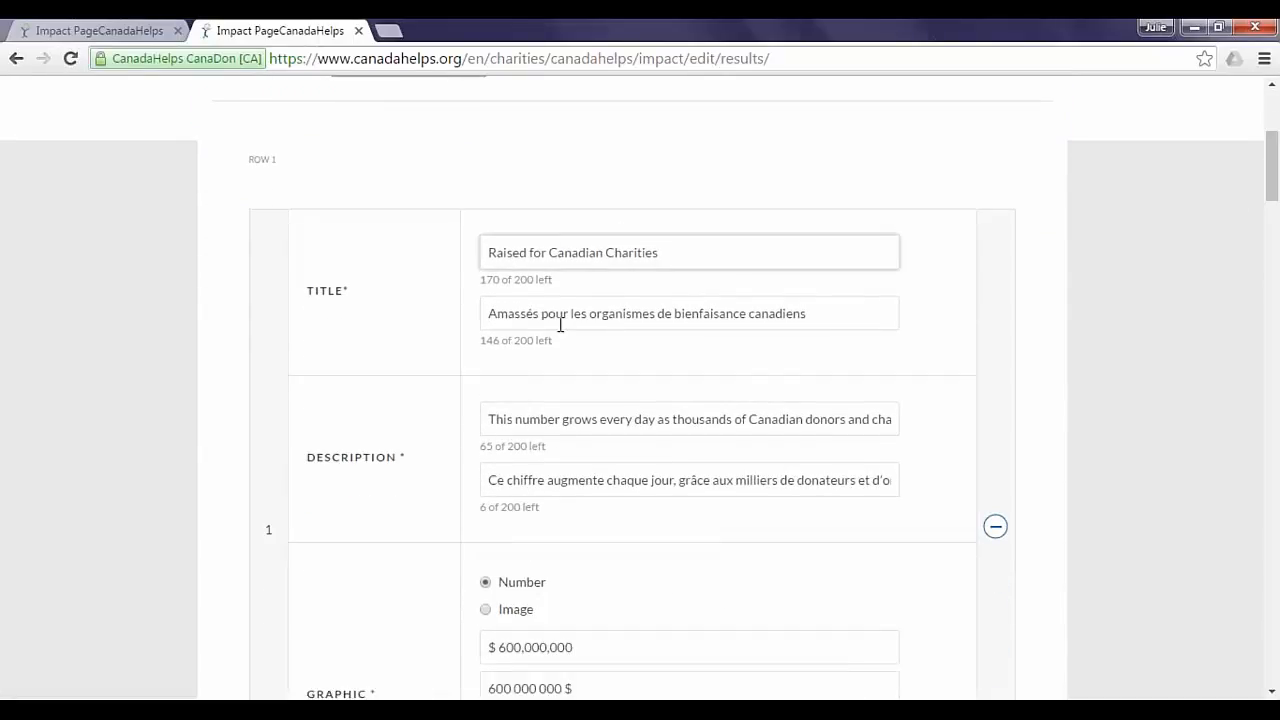
{"action": "left_click", "coordinate": [558, 321]}
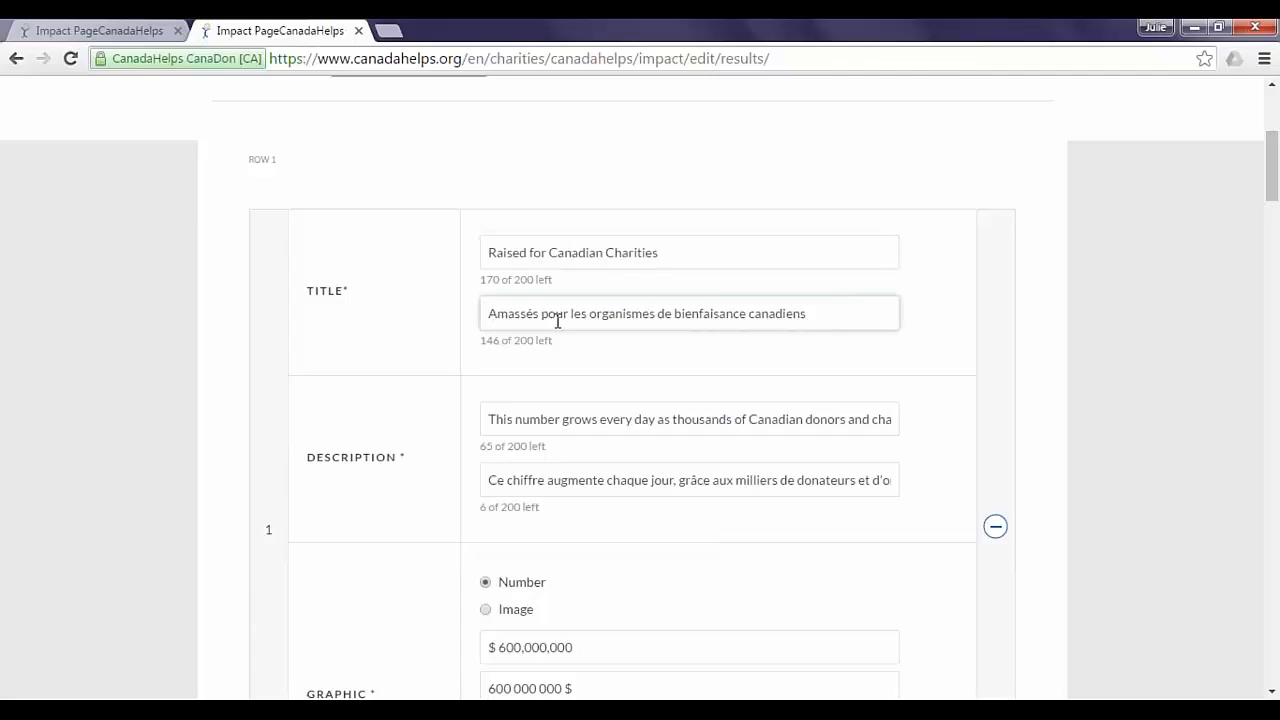
{"action": "left_click", "coordinate": [364, 293]}
{"action": "scroll", "coordinate": [349, 263], "scroll_direction": "up", "scroll_amount": 3}
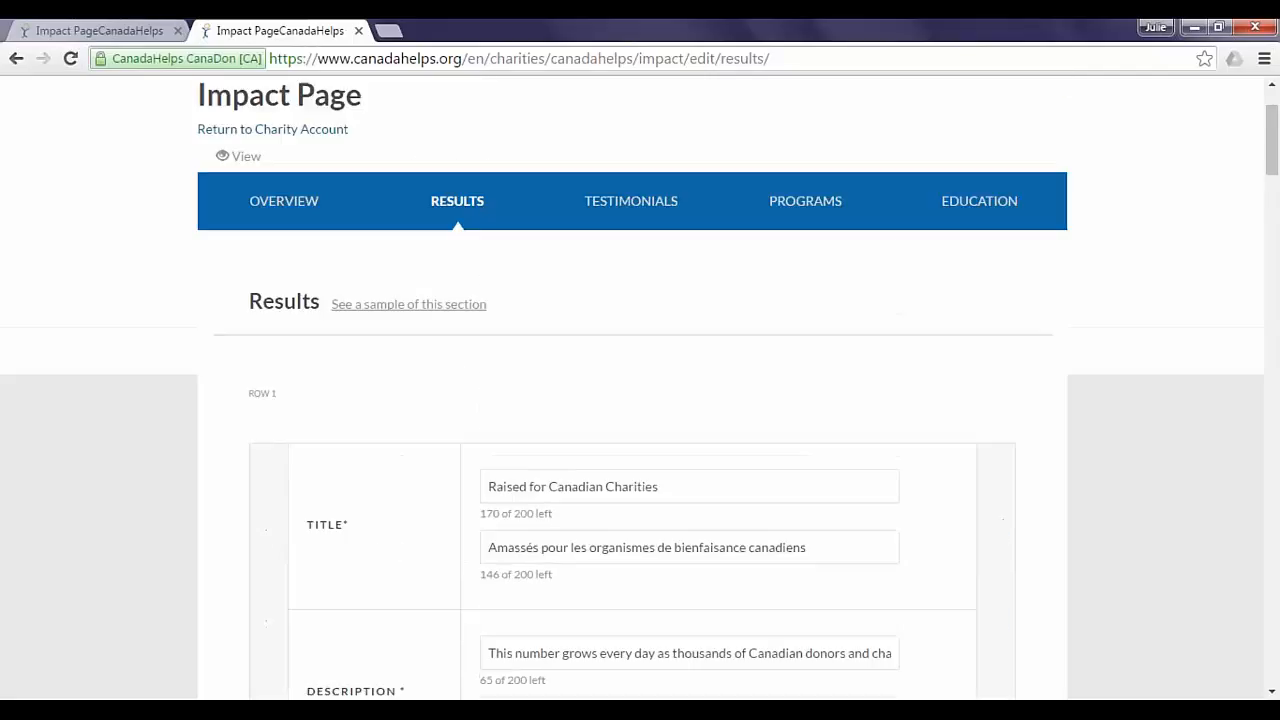
{"action": "scroll", "coordinate": [340, 257], "scroll_direction": "down", "scroll_amount": 3}
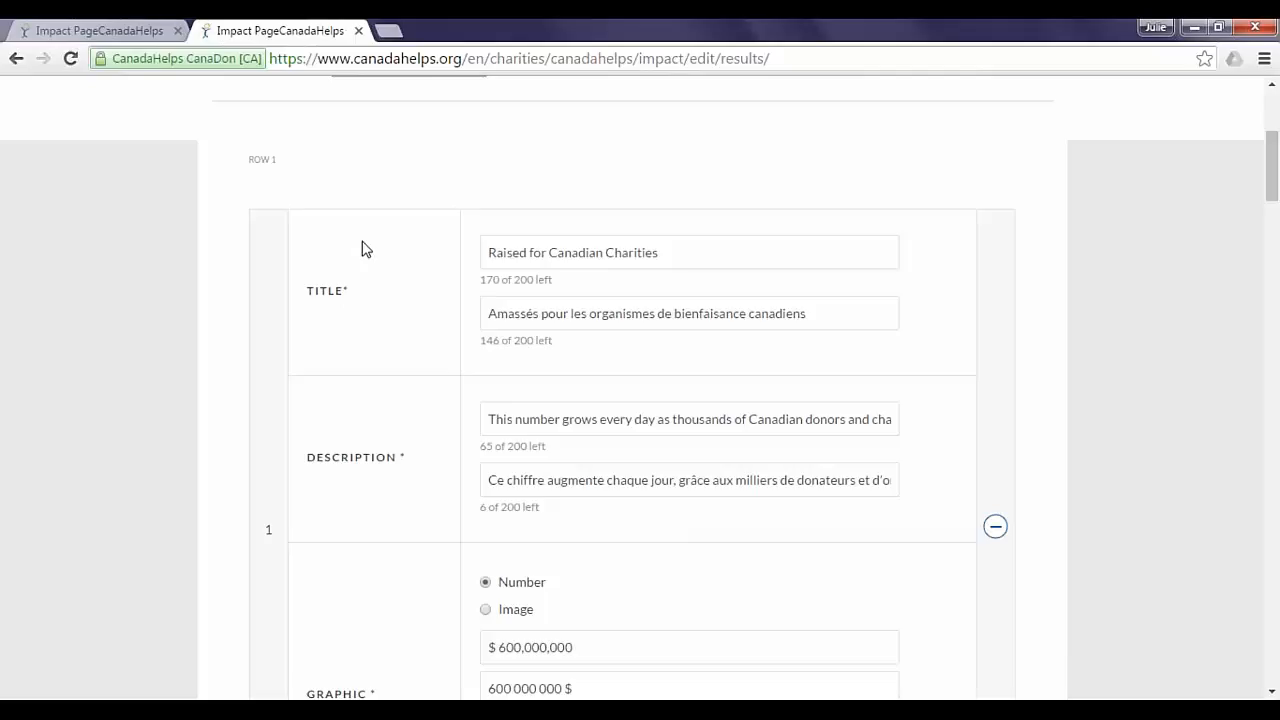
{"action": "scroll", "coordinate": [364, 336], "scroll_direction": "down", "scroll_amount": 1}
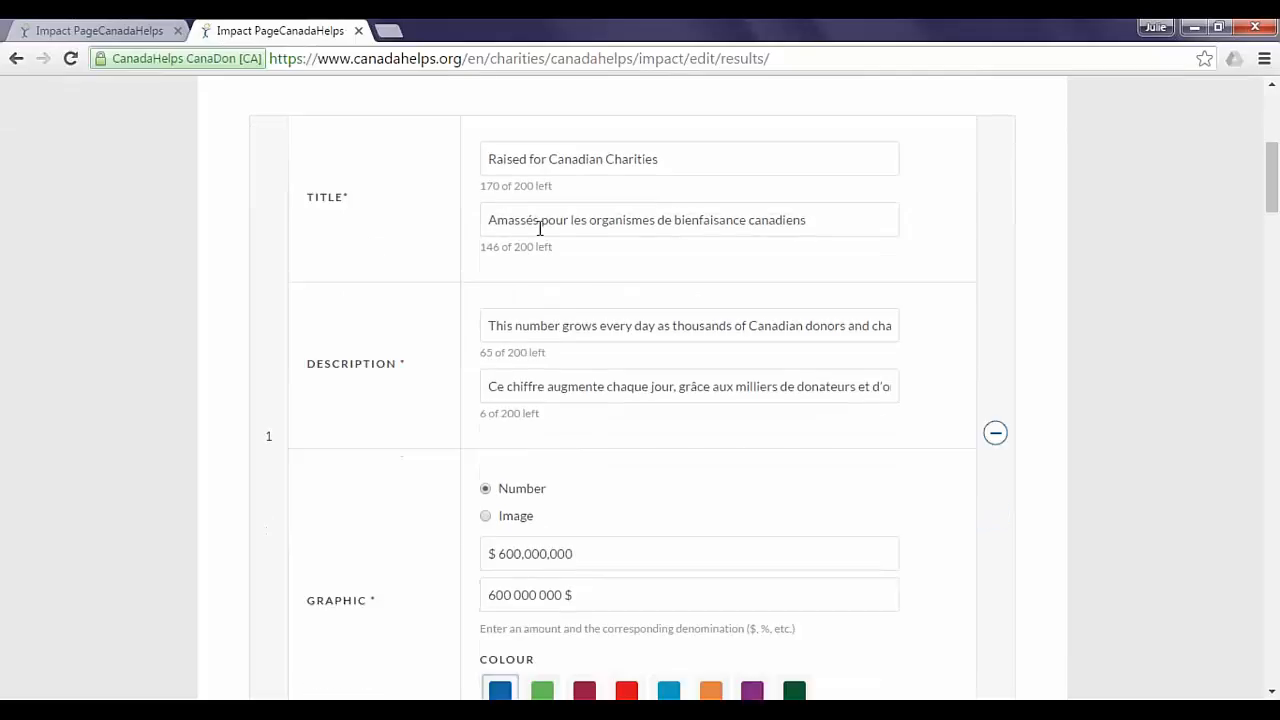
Check the title and description fields of the first Row 1 result, including their character limits.
{"action": "left_click", "coordinate": [542, 157]}
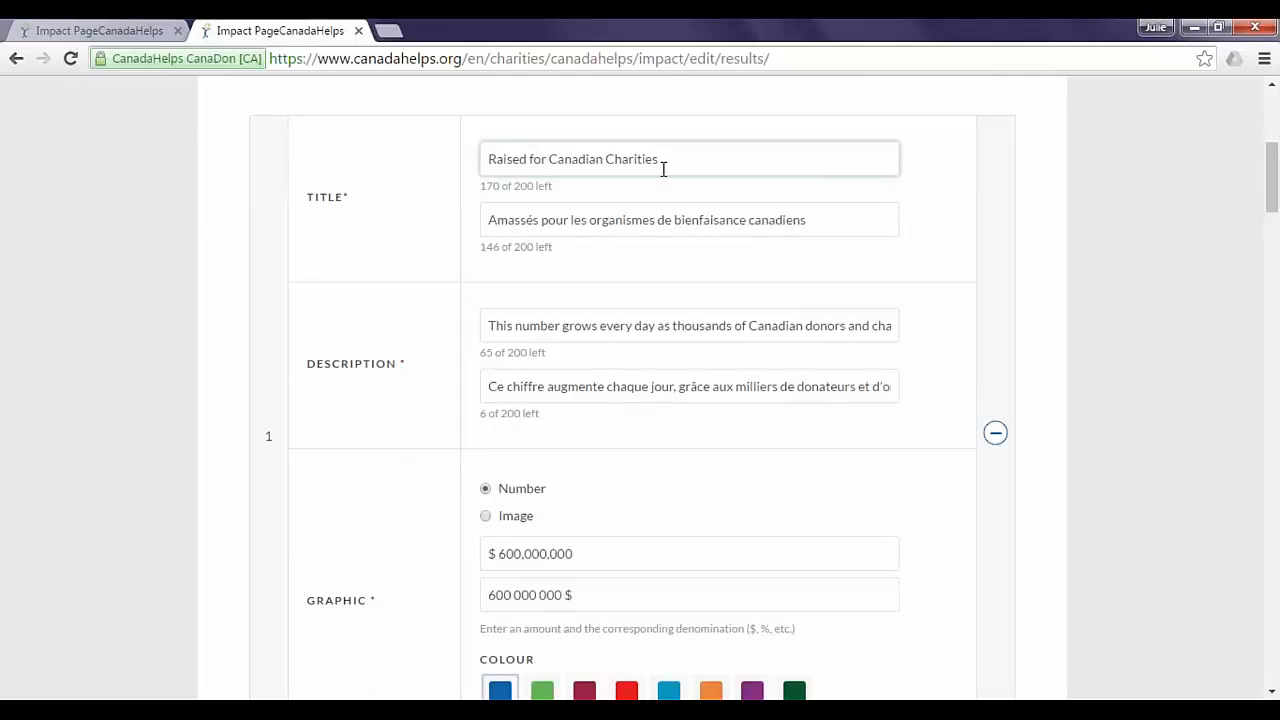
{"action": "left_click", "coordinate": [608, 256]}
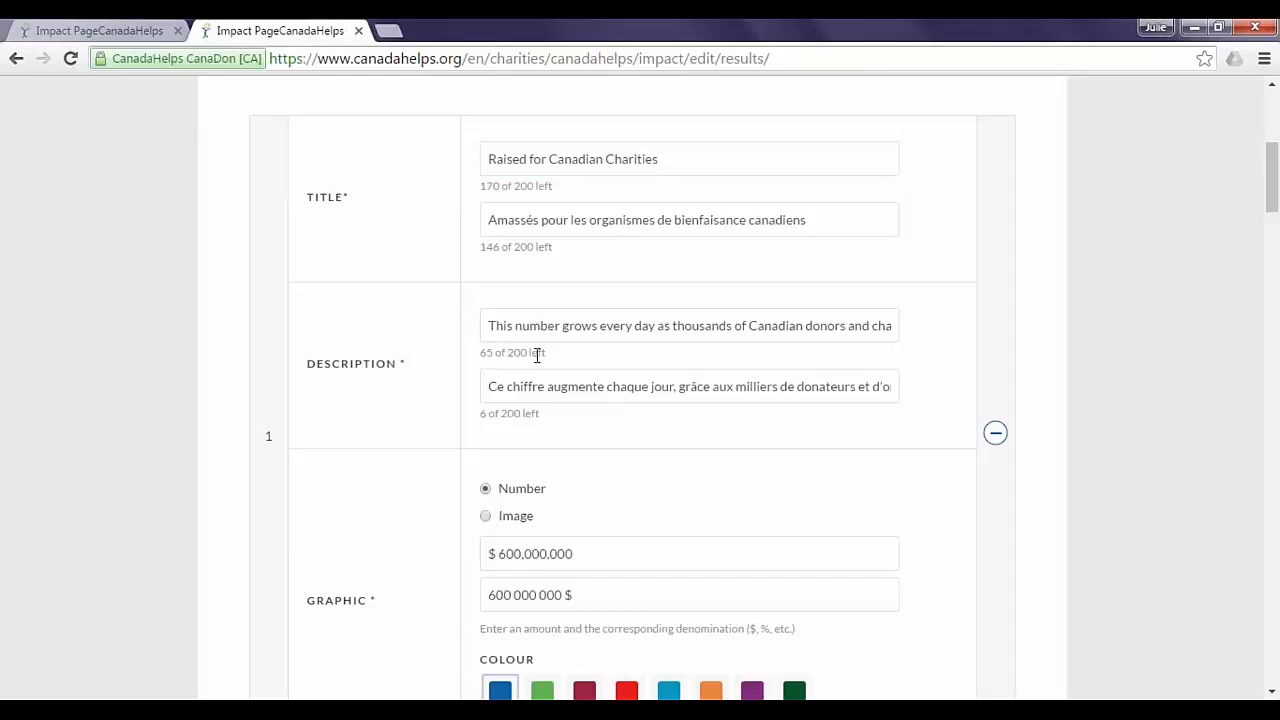
{"action": "left_click", "coordinate": [513, 333]}
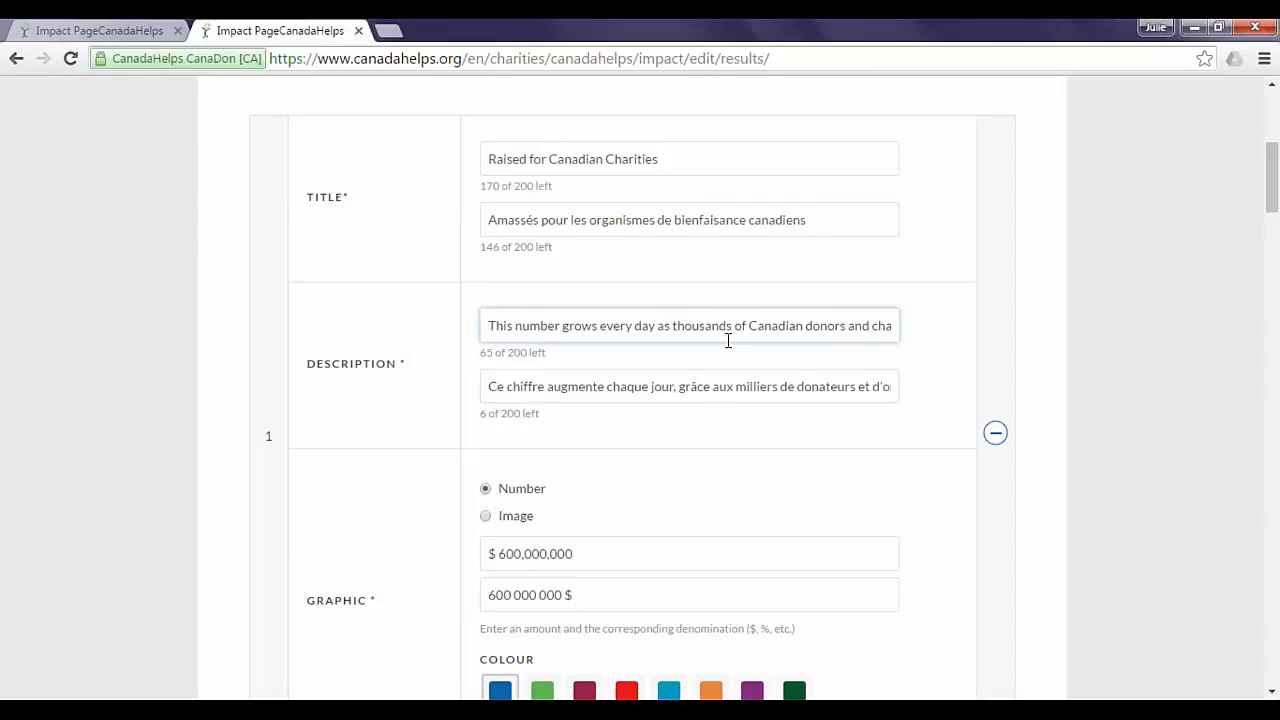
{"action": "scroll", "coordinate": [714, 400], "scroll_direction": "down", "scroll_amount": 1}
{"action": "scroll", "coordinate": [714, 408], "scroll_direction": "down", "scroll_amount": 1}
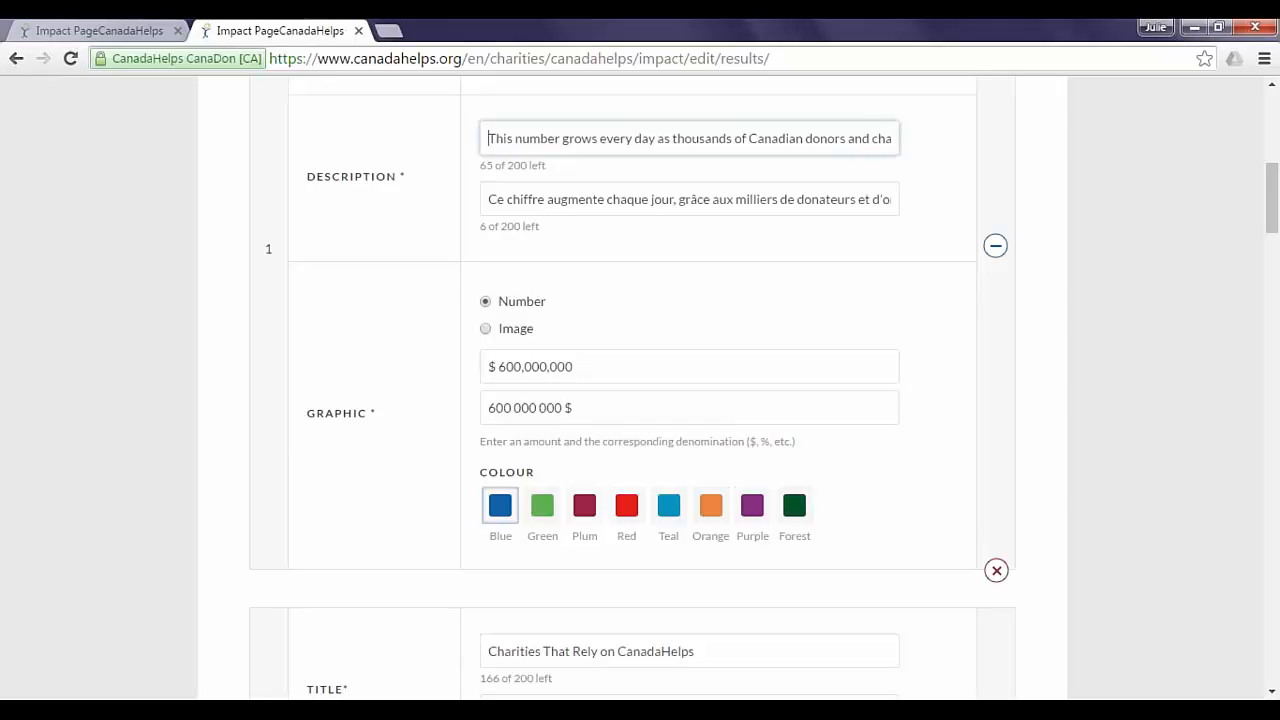
Check the first result's English amount field, and switch its graphic type to Image and back to Number.
{"action": "left_click", "coordinate": [488, 367]}
{"action": "left_click_drag", "start_coordinate": [488, 367], "coordinate": [571, 369]}
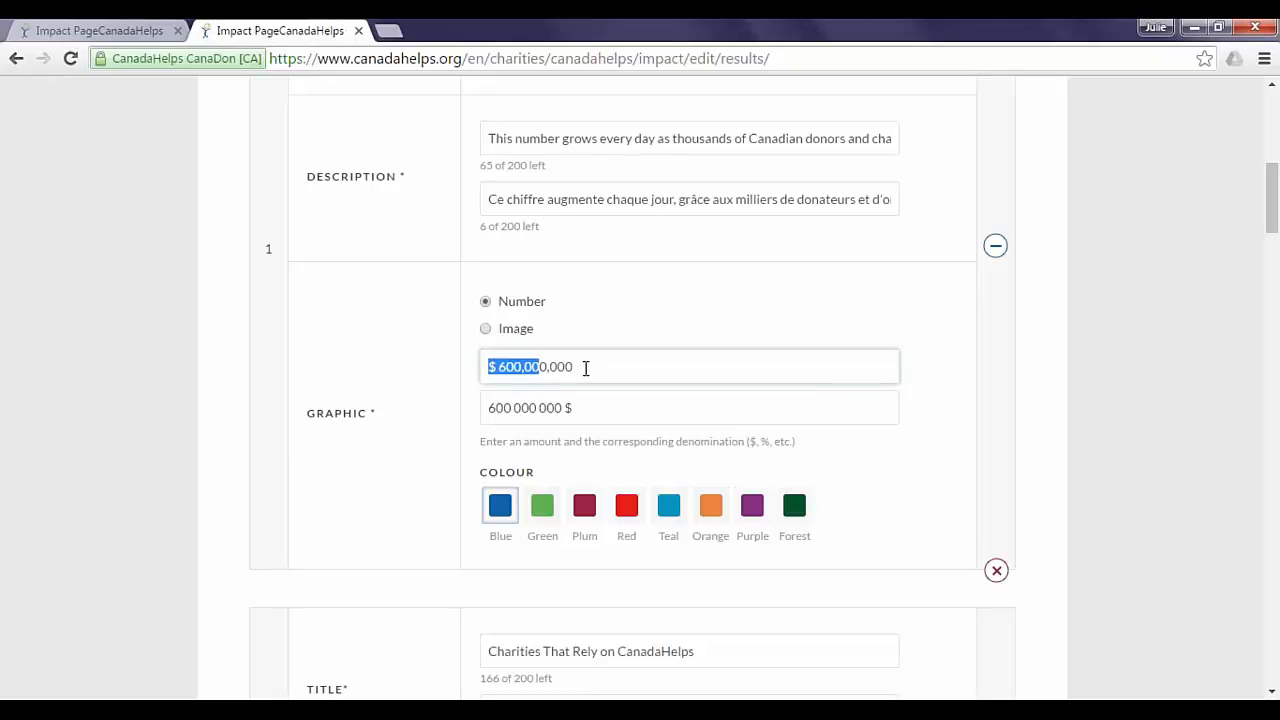
{"action": "left_click", "coordinate": [597, 367]}
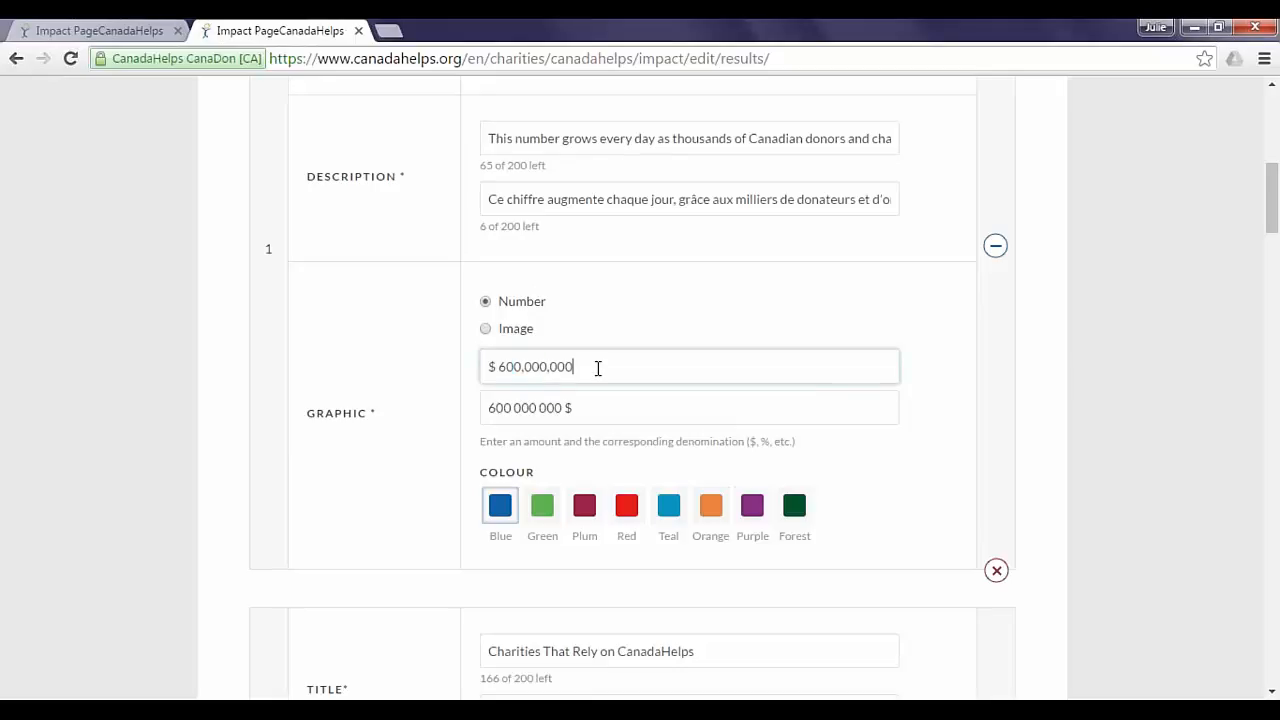
{"action": "left_click", "coordinate": [486, 329]}
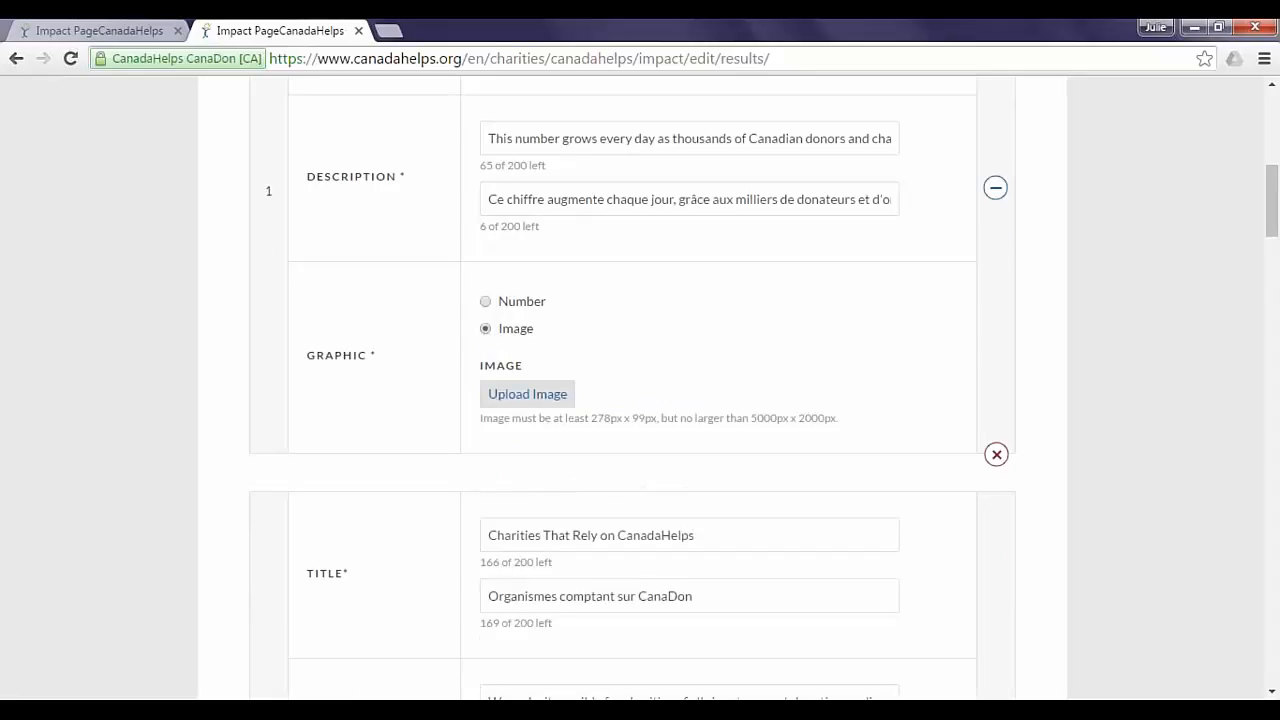
{"action": "left_click", "coordinate": [486, 301]}
Review the colour choices of the first result and the fields of the second and third results in Row 1.
{"action": "scroll", "coordinate": [488, 505], "scroll_direction": "down", "scroll_amount": 2}
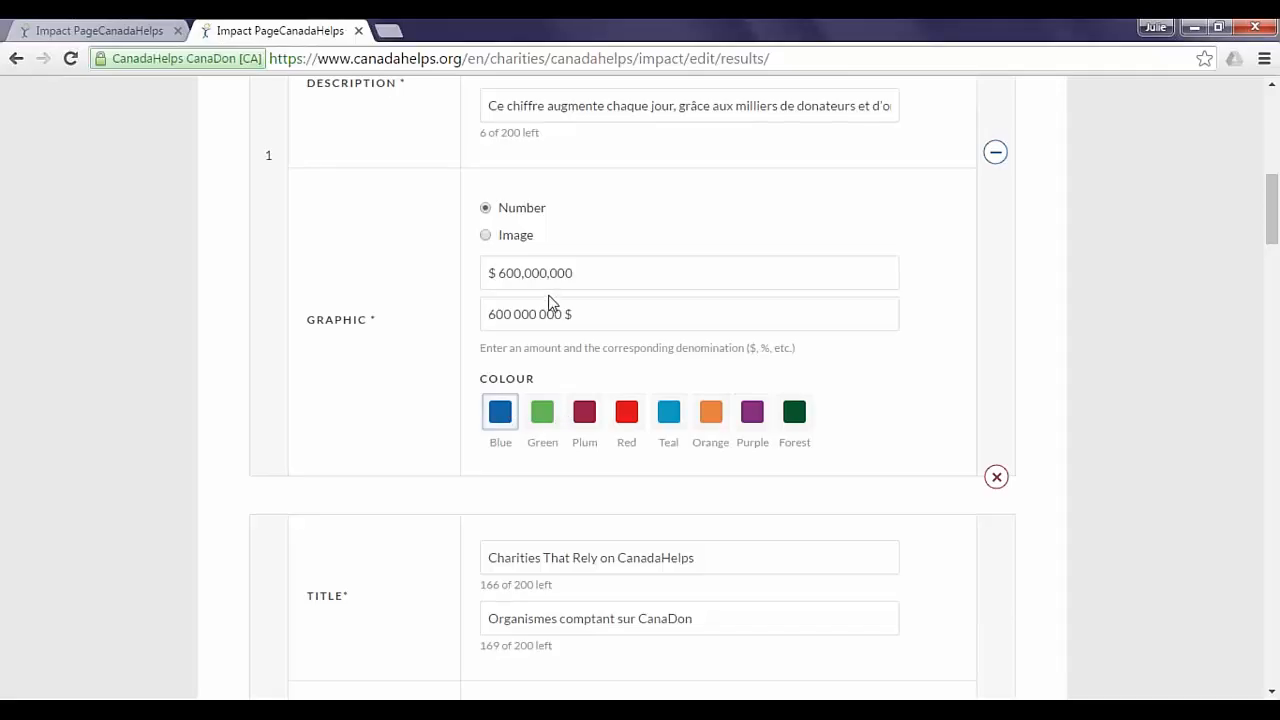
{"action": "scroll", "coordinate": [474, 314], "scroll_direction": "down", "scroll_amount": 1}
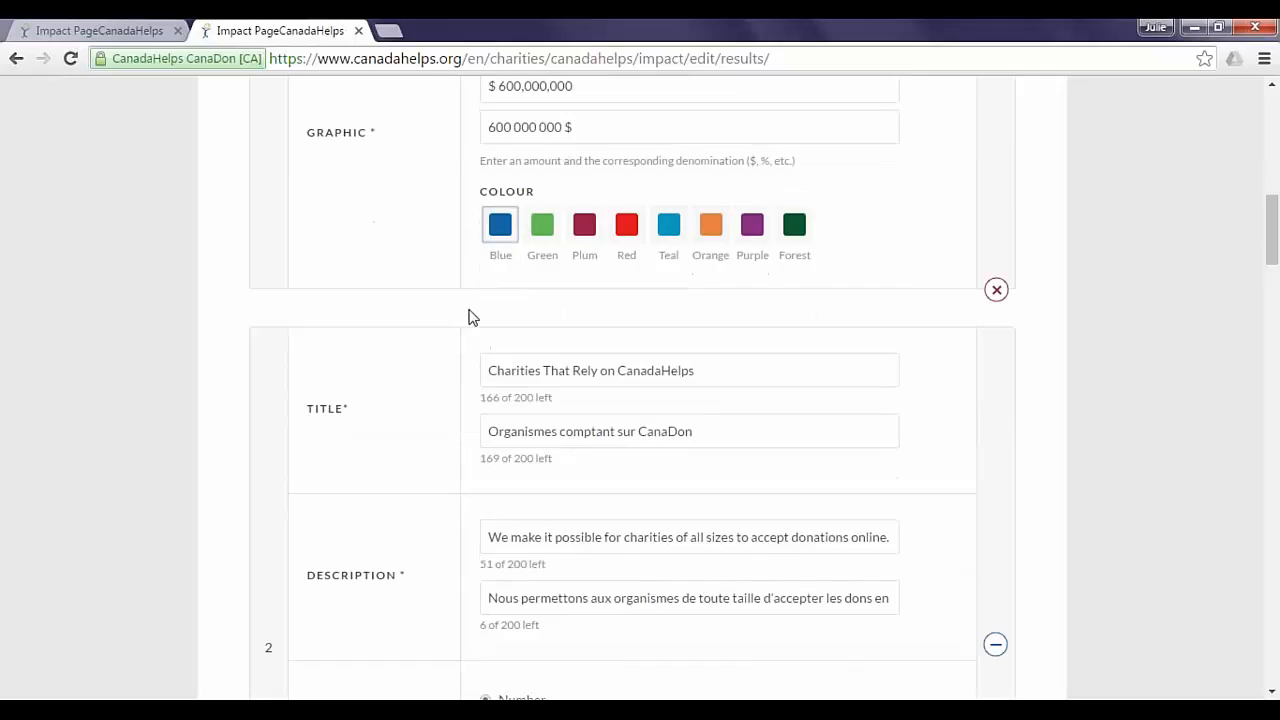
{"action": "scroll", "coordinate": [397, 283], "scroll_direction": "down", "scroll_amount": 1}
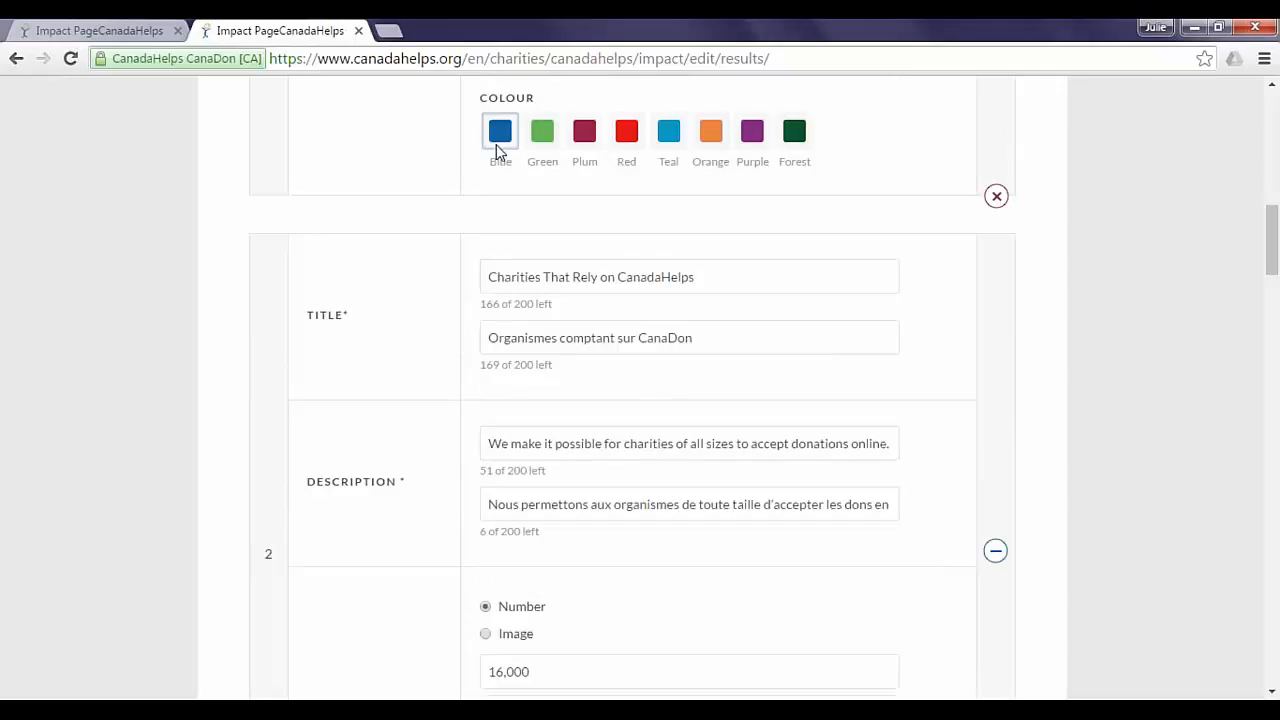
{"action": "scroll", "coordinate": [502, 146], "scroll_direction": "down", "scroll_amount": 1}
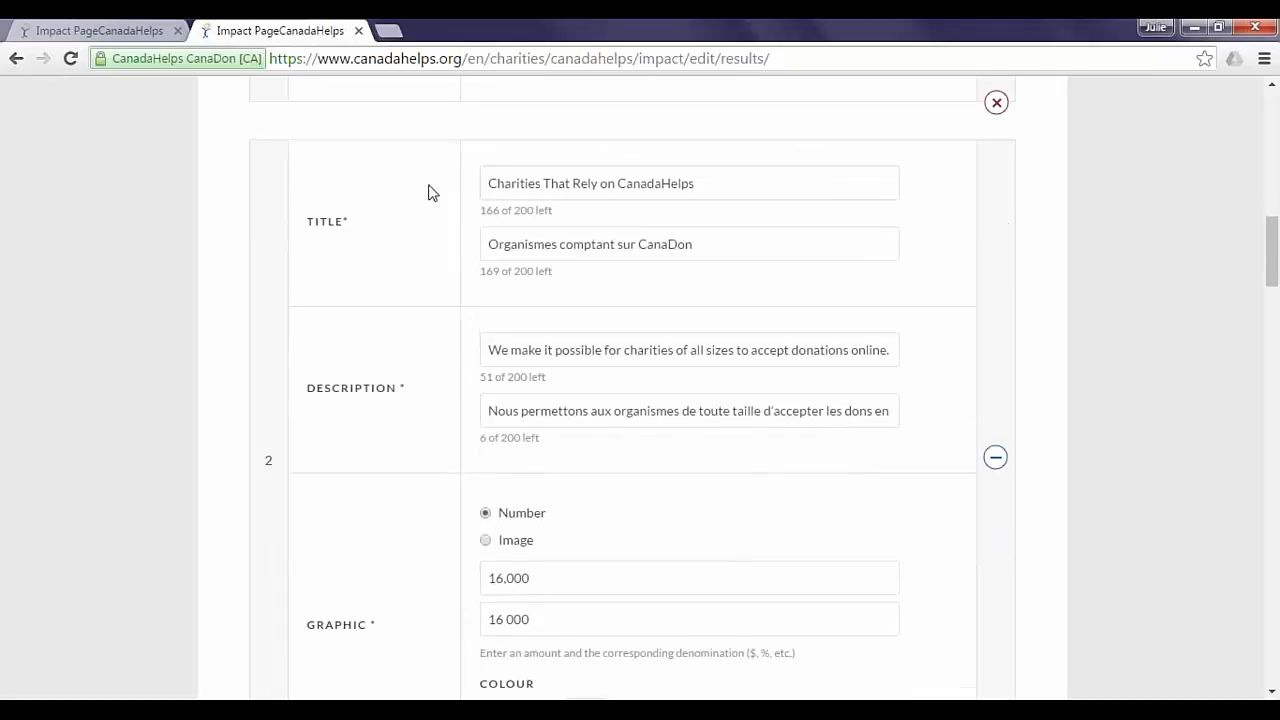
{"action": "scroll", "coordinate": [400, 210], "scroll_direction": "down", "scroll_amount": 1}
{"action": "scroll", "coordinate": [350, 220], "scroll_direction": "up", "scroll_amount": 5}
{"action": "scroll", "coordinate": [344, 209], "scroll_direction": "down", "scroll_amount": 12}
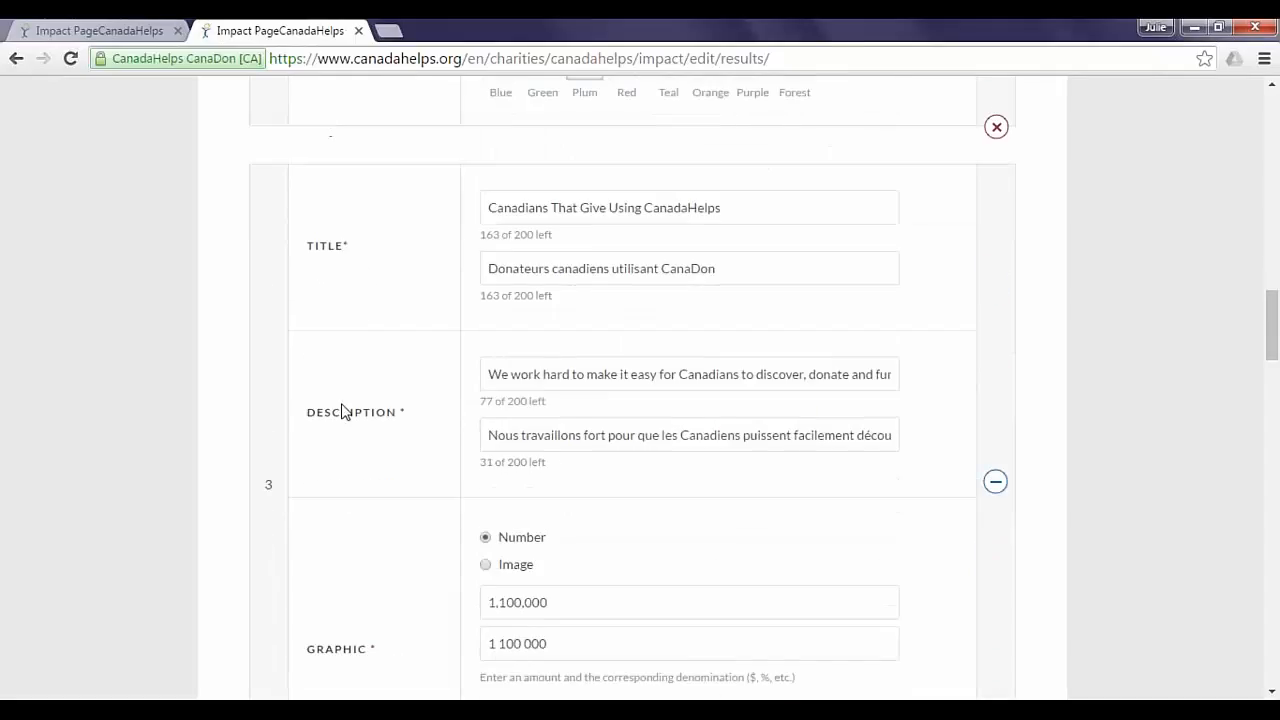
{"action": "scroll", "coordinate": [343, 410], "scroll_direction": "down", "scroll_amount": 1}
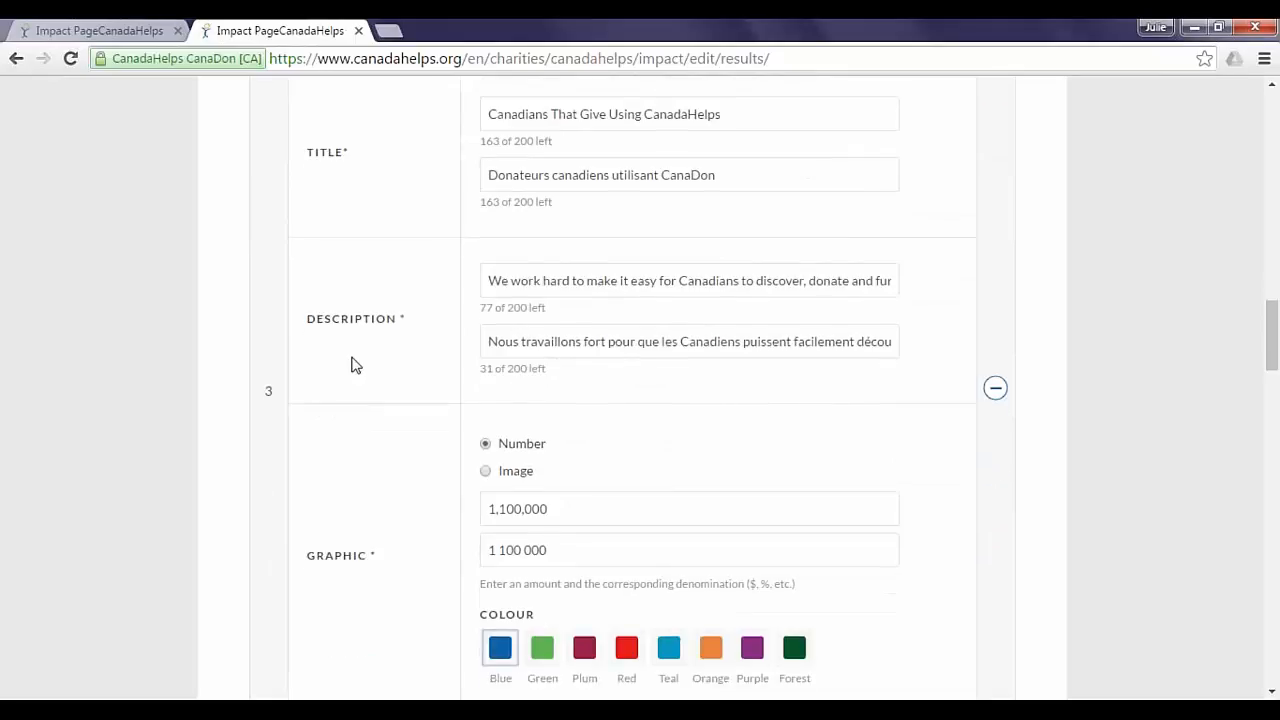
{"action": "scroll", "coordinate": [351, 365], "scroll_direction": "down", "scroll_amount": 5}
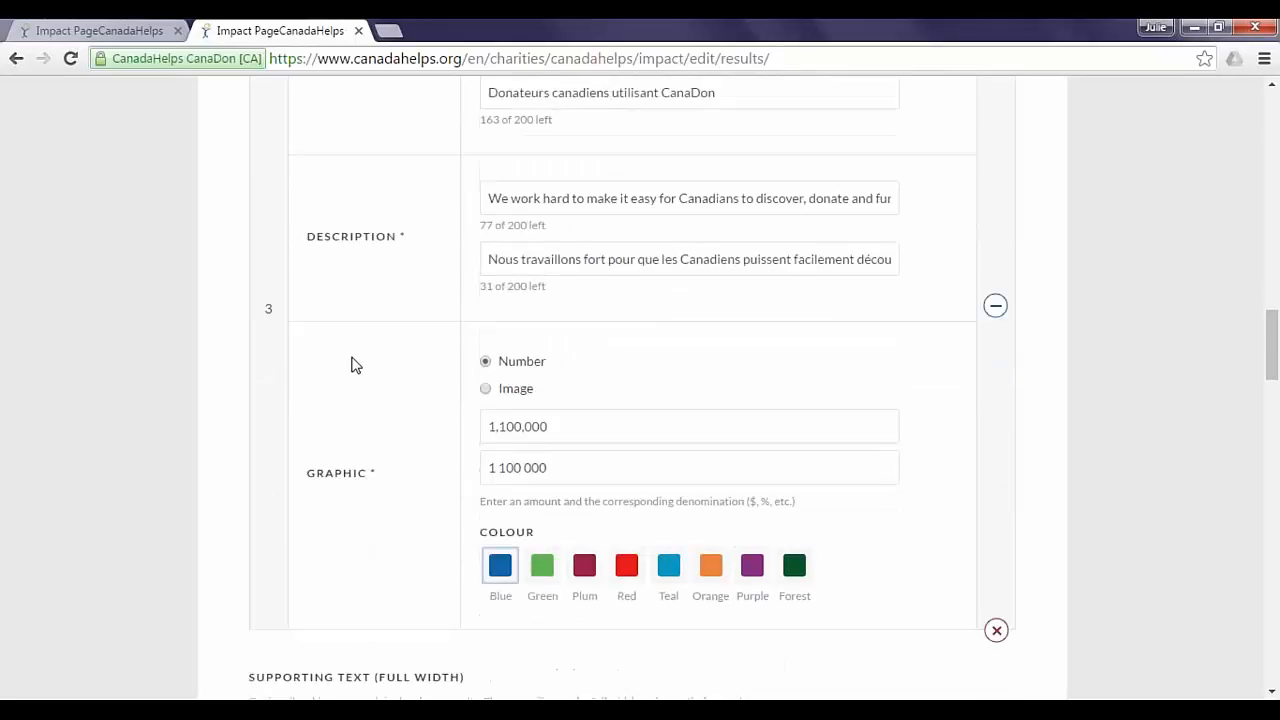
Check the optional supporting text fields under Row 1 and review the Row 2 results down to the end of the form.
{"action": "scroll", "coordinate": [351, 365], "scroll_direction": "down", "scroll_amount": 1}
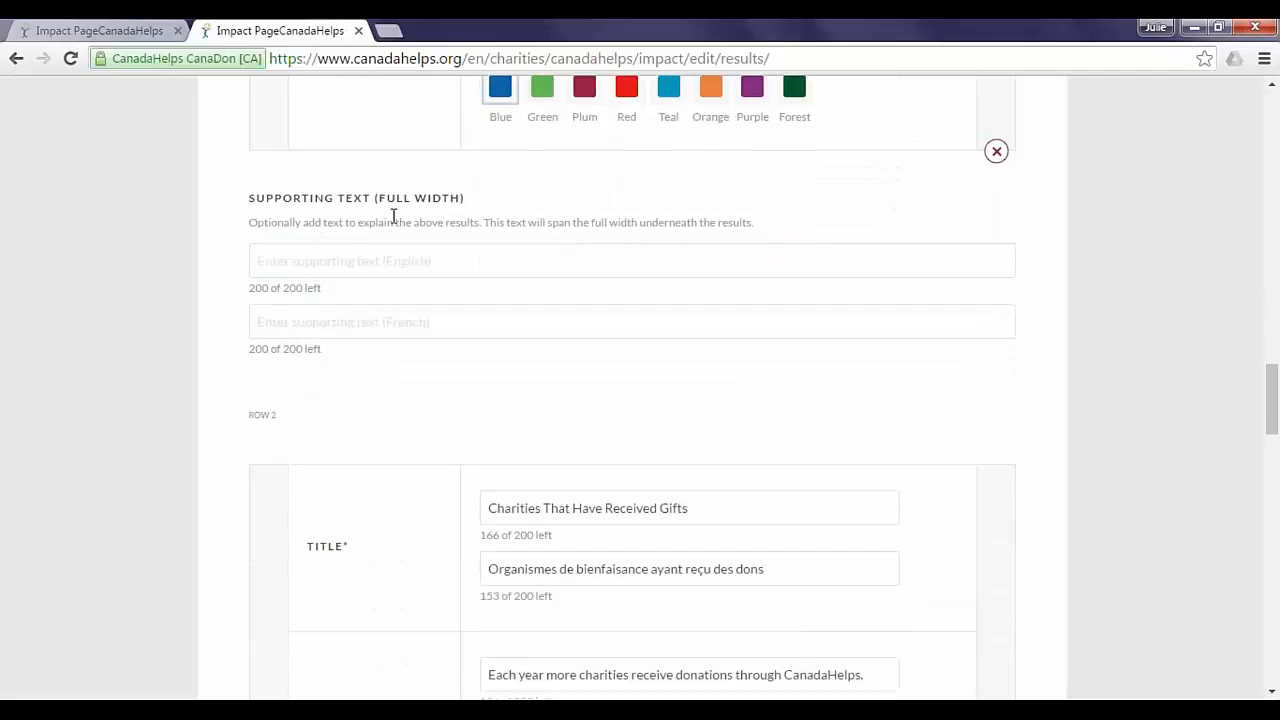
{"action": "left_click", "coordinate": [346, 260]}
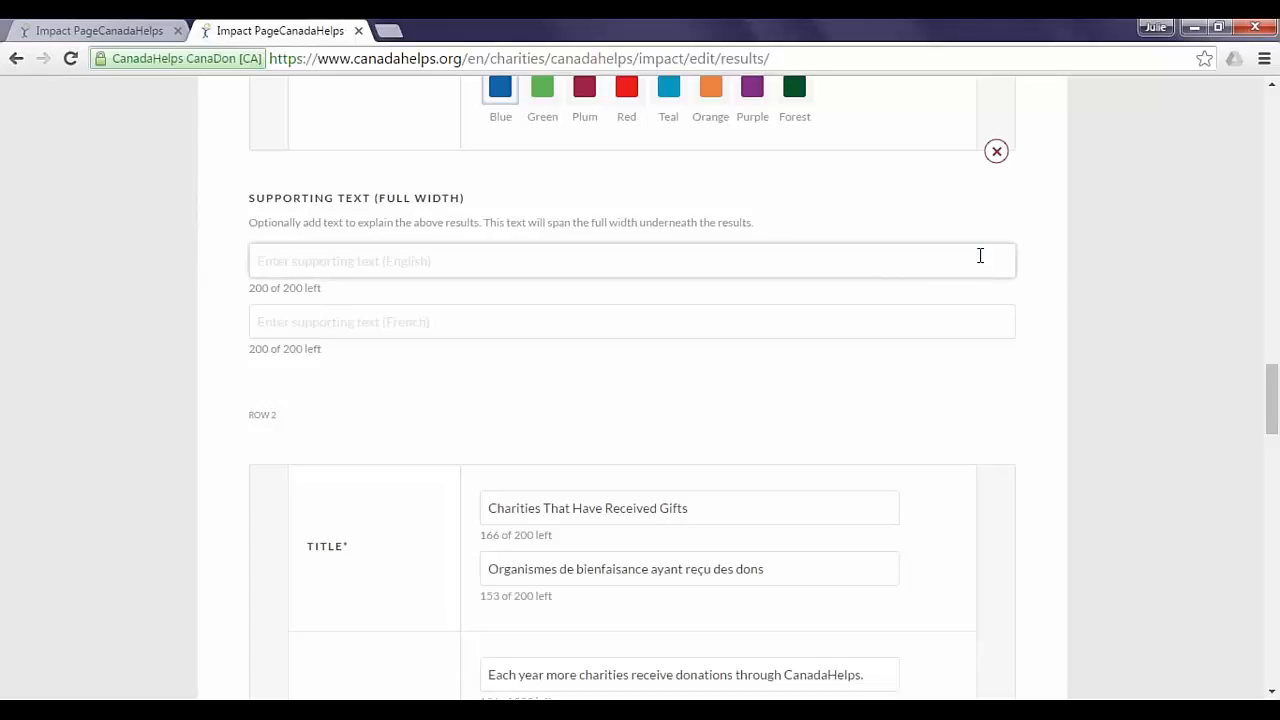
{"action": "scroll", "coordinate": [803, 440], "scroll_direction": "down", "scroll_amount": 3}
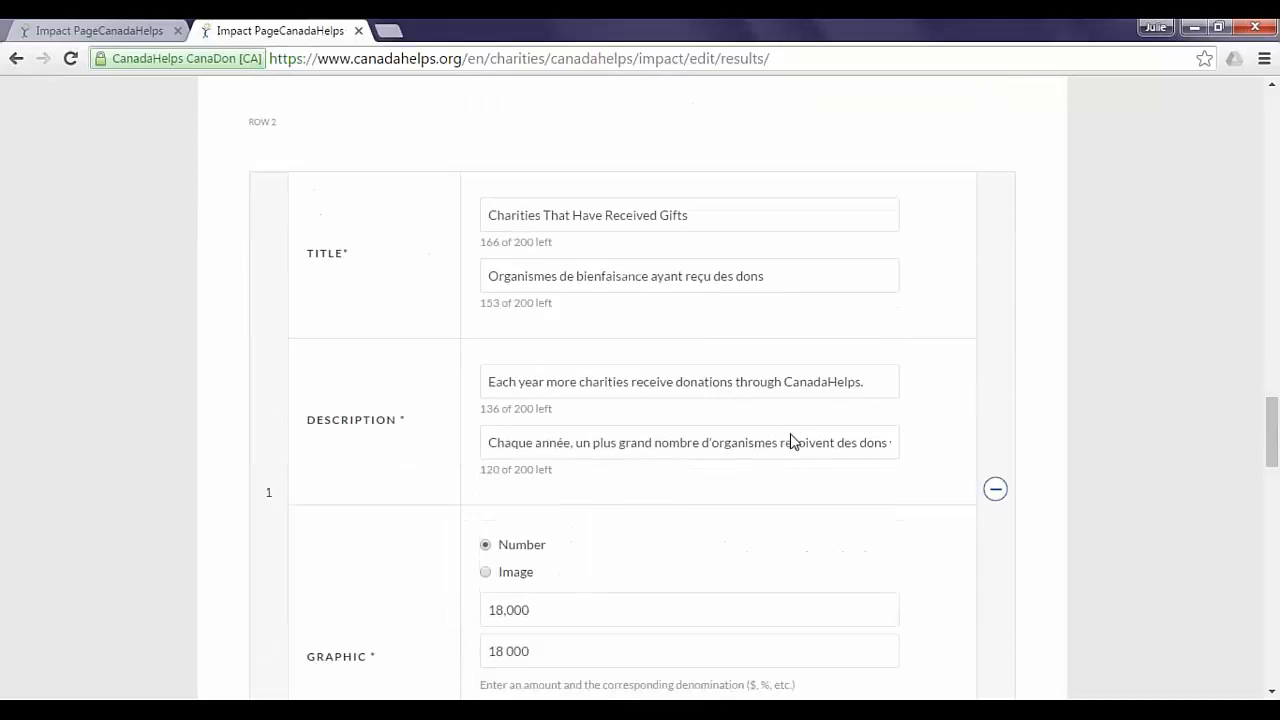
{"action": "scroll", "coordinate": [790, 440], "scroll_direction": "down", "scroll_amount": 2}
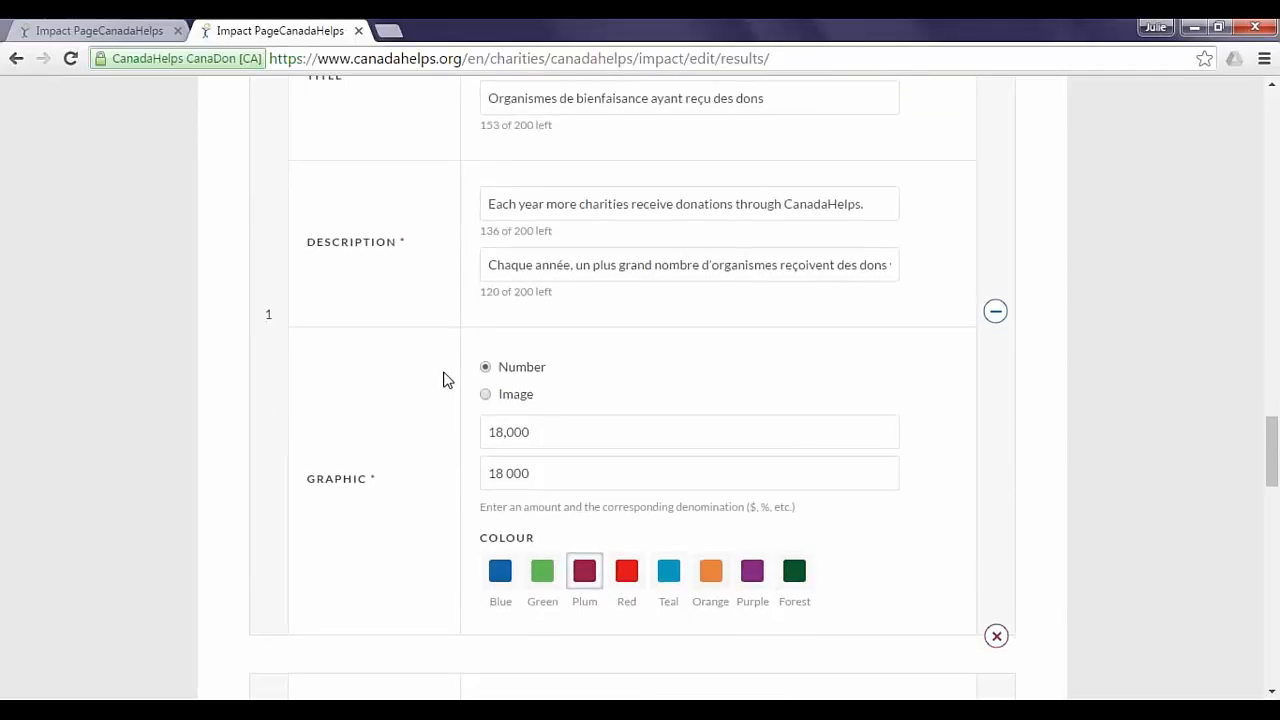
{"action": "scroll", "coordinate": [447, 380], "scroll_direction": "down", "scroll_amount": 2}
{"action": "scroll", "coordinate": [447, 380], "scroll_direction": "down", "scroll_amount": 3}
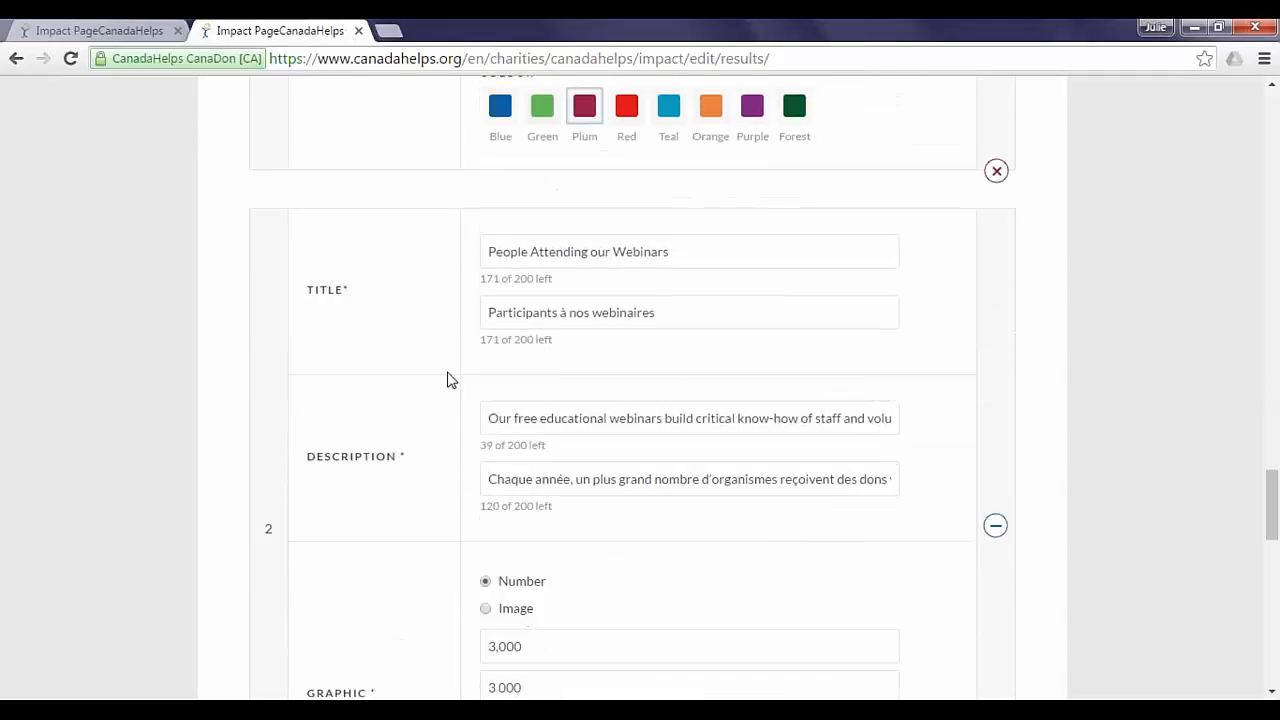
{"action": "scroll", "coordinate": [447, 380], "scroll_direction": "down", "scroll_amount": 6}
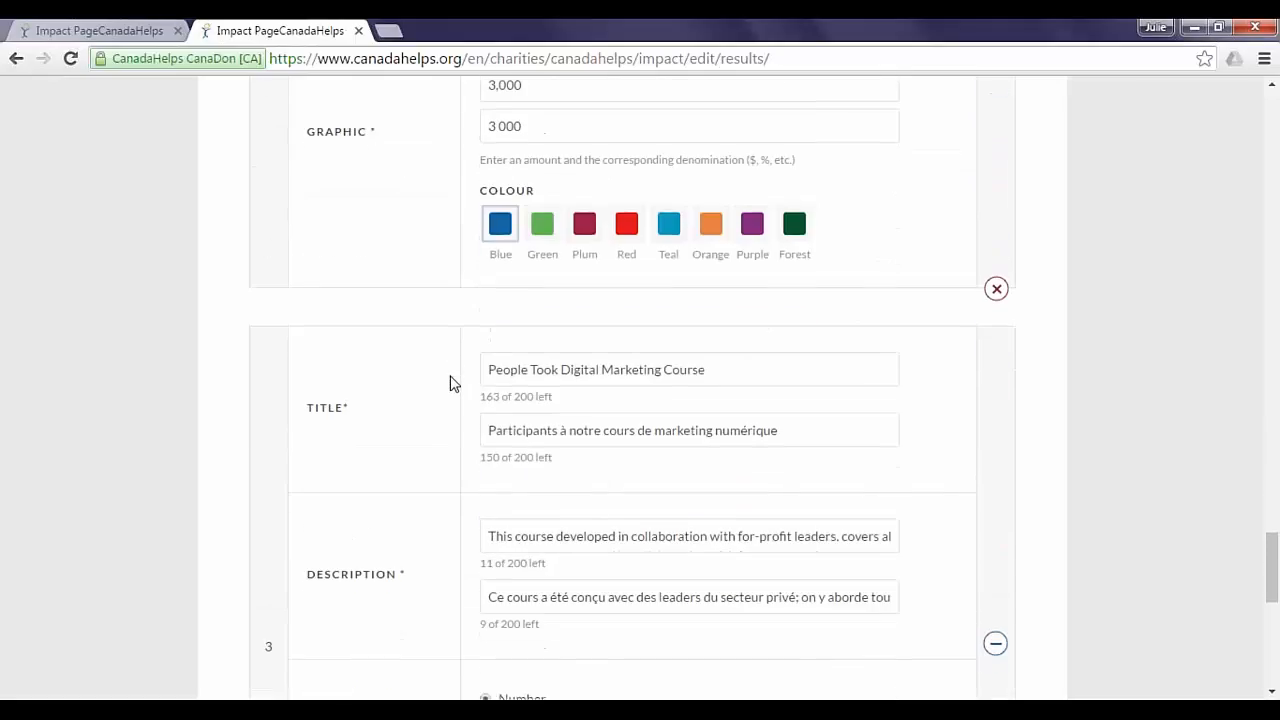
{"action": "scroll", "coordinate": [450, 383], "scroll_direction": "down", "scroll_amount": 6}
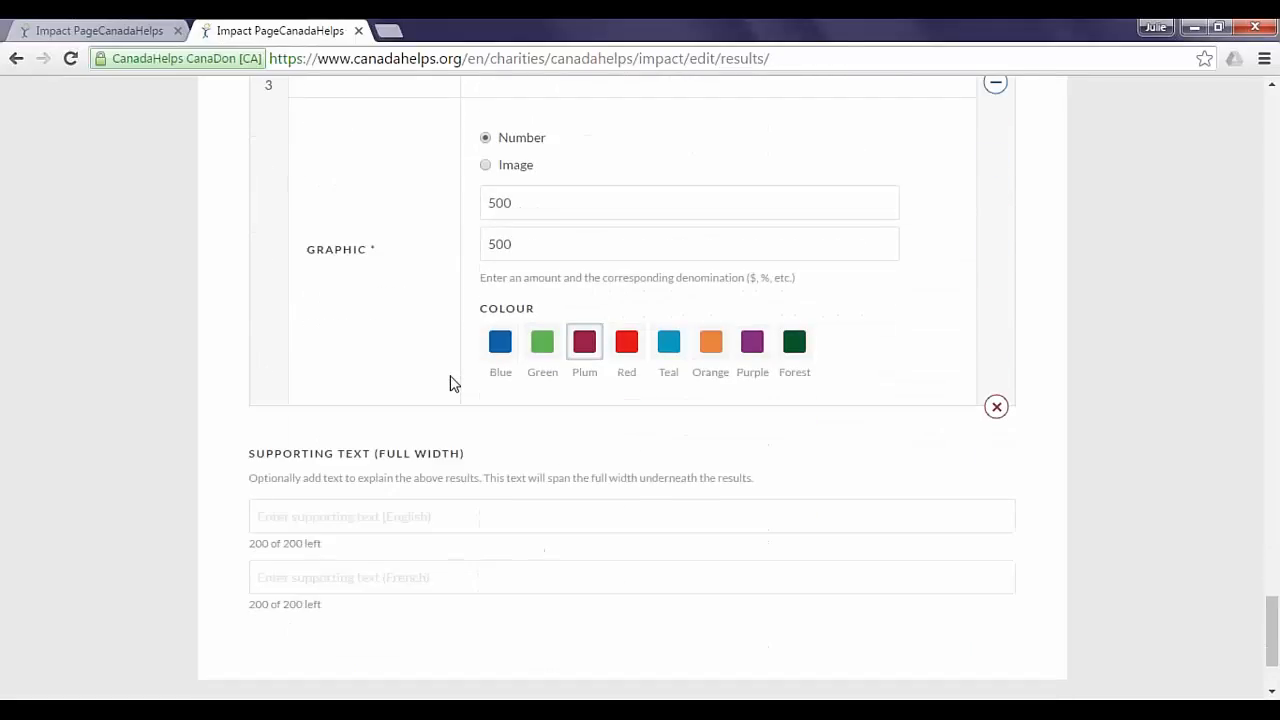
{"action": "scroll", "coordinate": [450, 383], "scroll_direction": "down", "scroll_amount": 2}
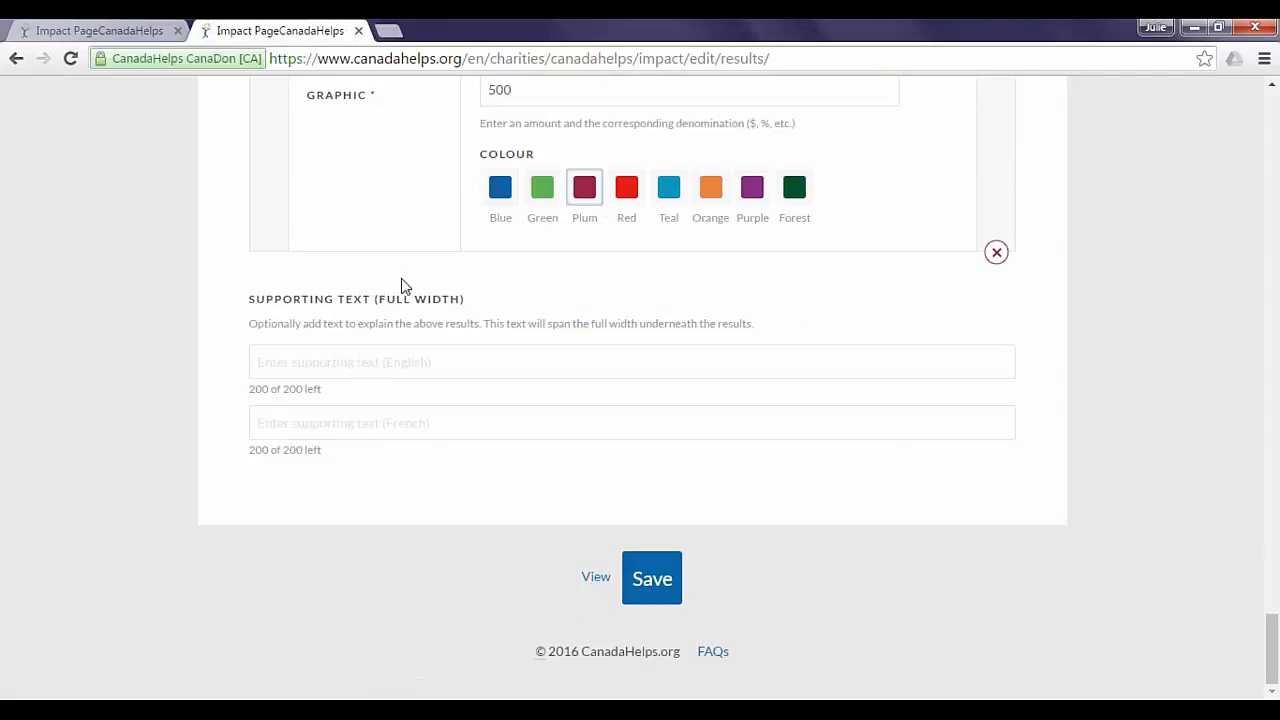
Open the public view of the Impact Page and examine how the Our Results figures appear to donors.
{"action": "left_click", "coordinate": [594, 580]}
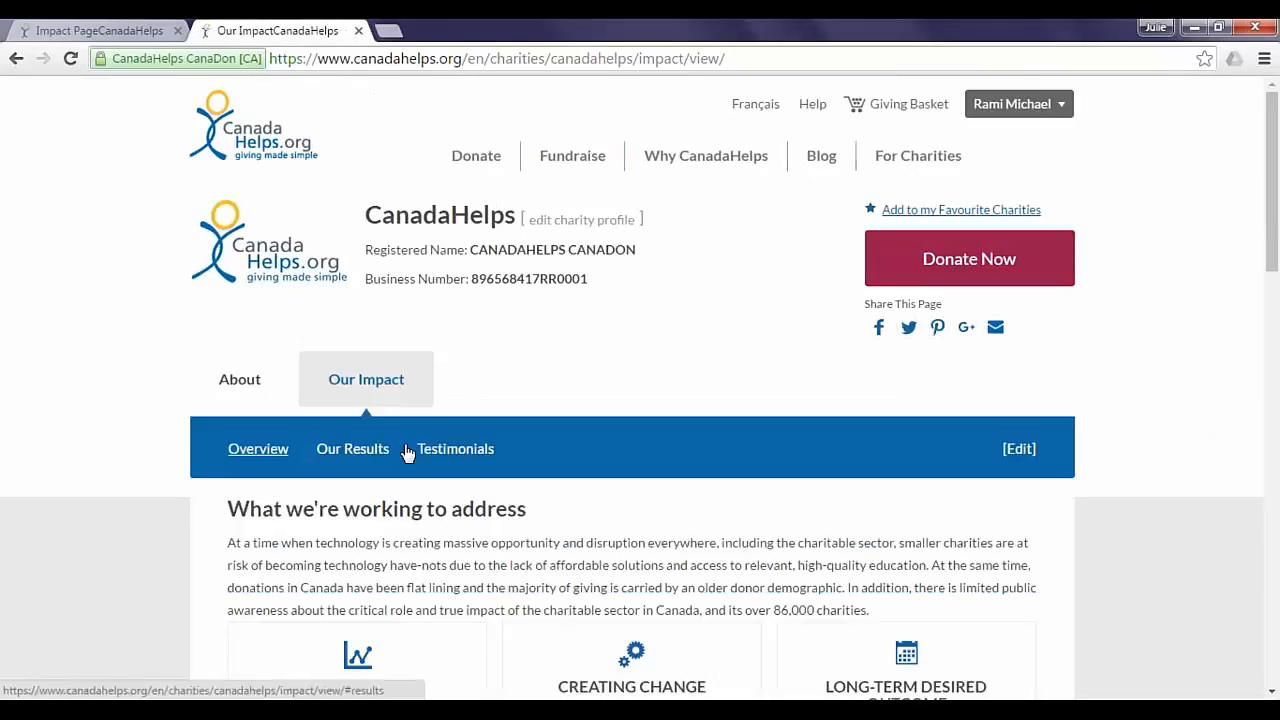
{"action": "left_click", "coordinate": [408, 452]}
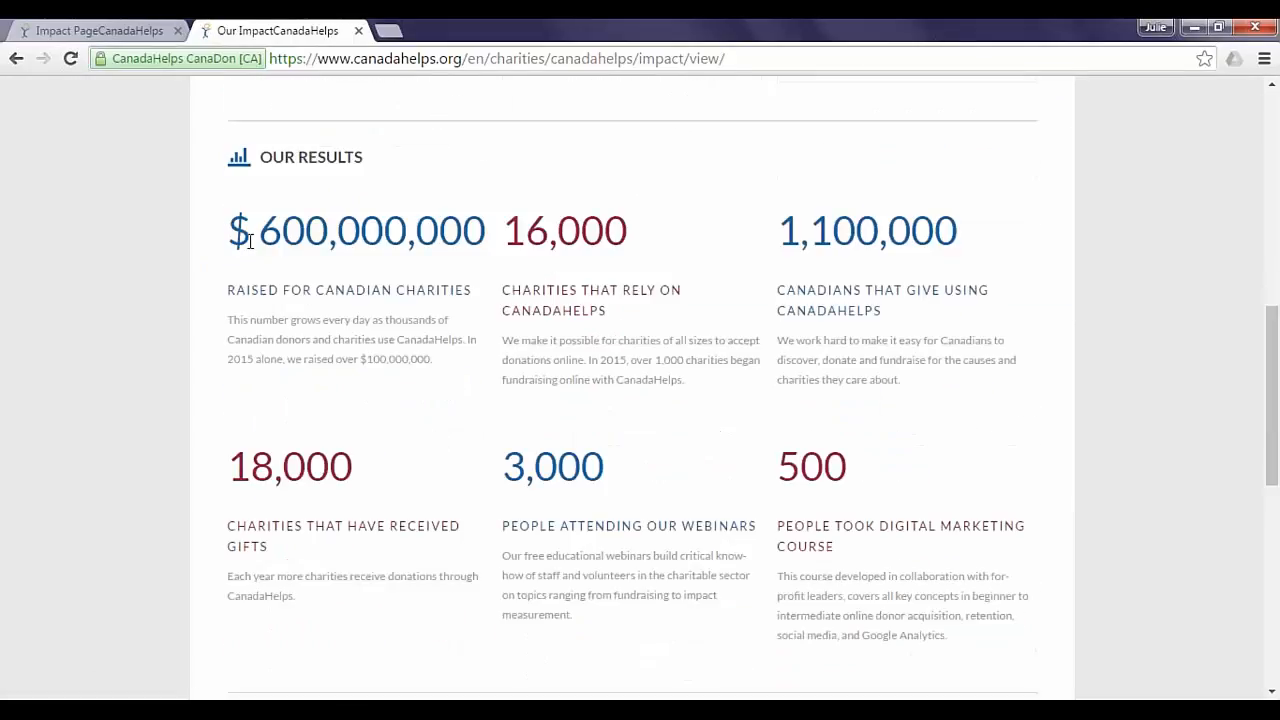
{"action": "left_click_drag", "start_coordinate": [229, 231], "coordinate": [488, 247]}
{"action": "left_click", "coordinate": [468, 235]}
{"action": "scroll", "coordinate": [465, 240], "scroll_direction": "down", "scroll_amount": 1}
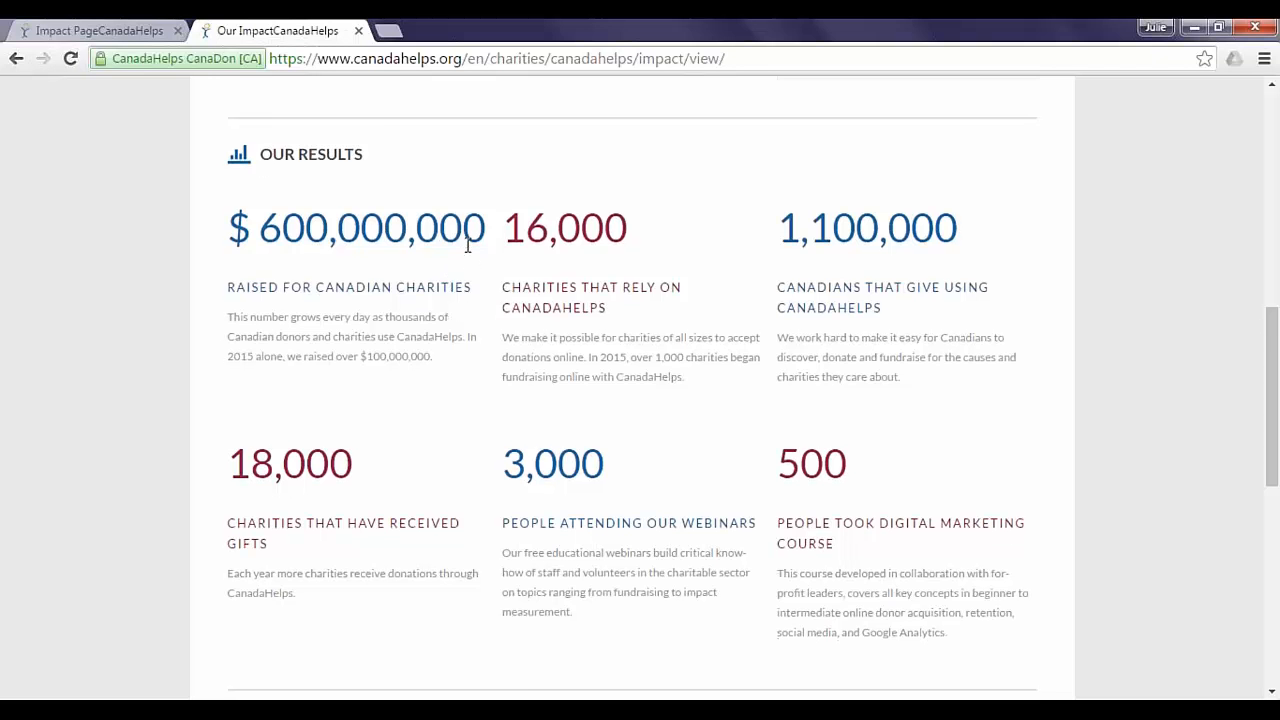
{"action": "scroll", "coordinate": [1033, 466], "scroll_direction": "up", "scroll_amount": 8}
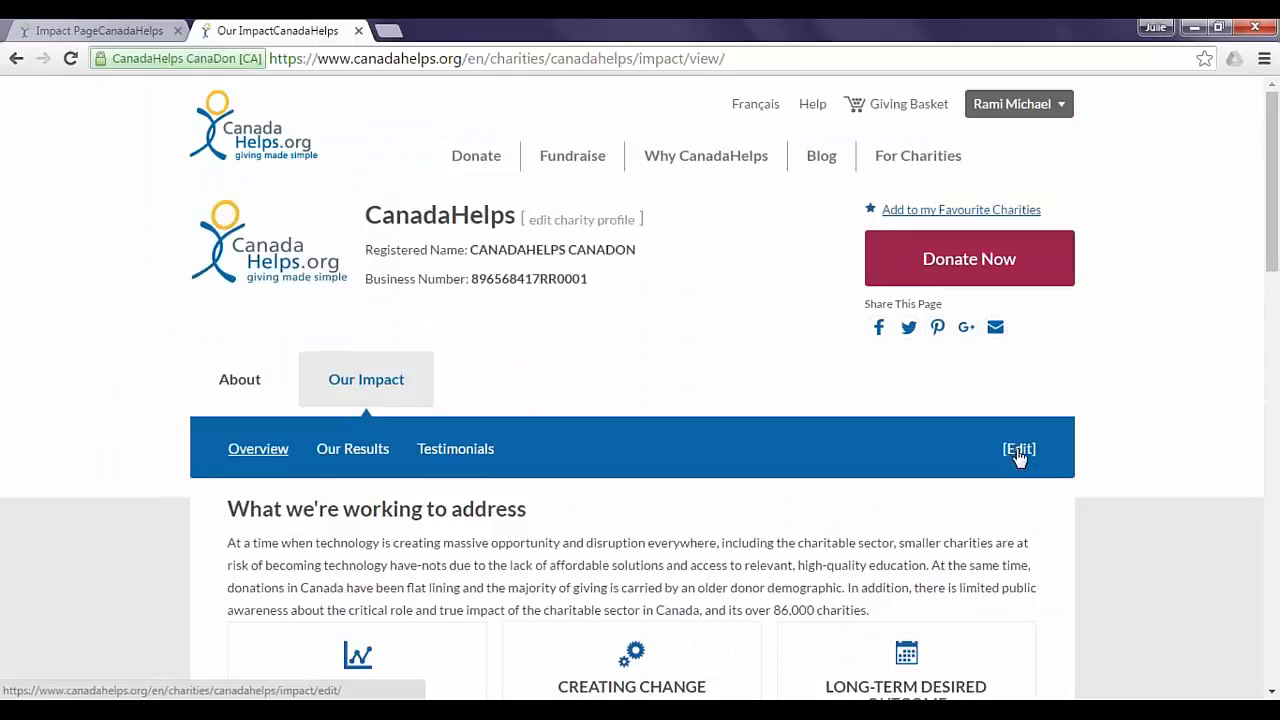
Return to editing the Impact Page and open the Testimonials section to review its headline and layout fields.
{"action": "left_click", "coordinate": [1015, 452]}
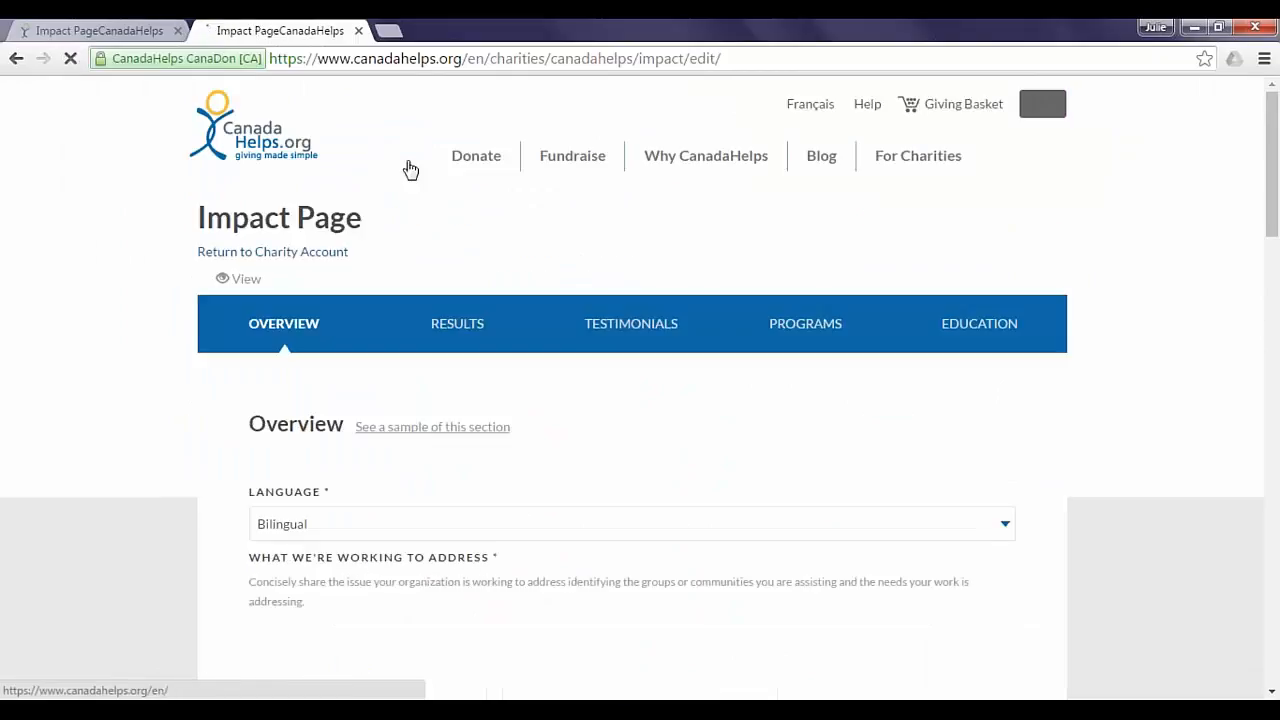
{"action": "scroll", "coordinate": [689, 374], "scroll_direction": "down", "scroll_amount": 1}
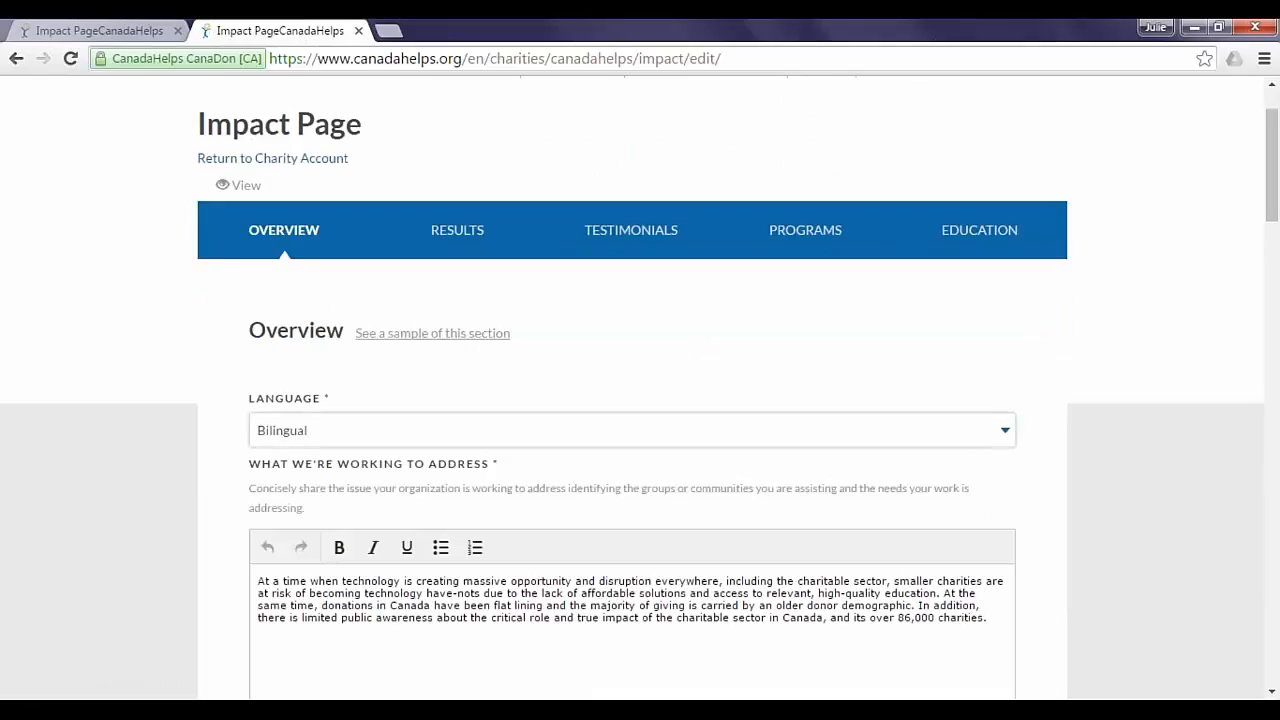
{"action": "left_click", "coordinate": [622, 246]}
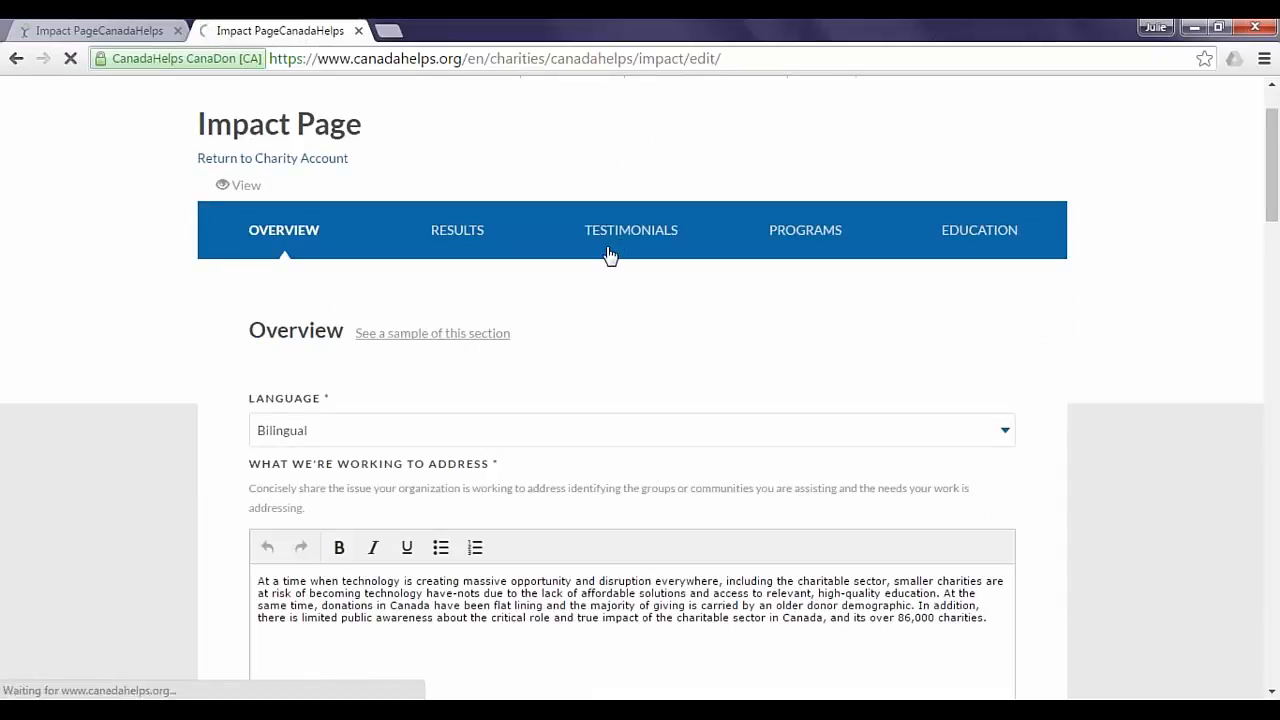
{"action": "scroll", "coordinate": [606, 287], "scroll_direction": "down", "scroll_amount": 3}
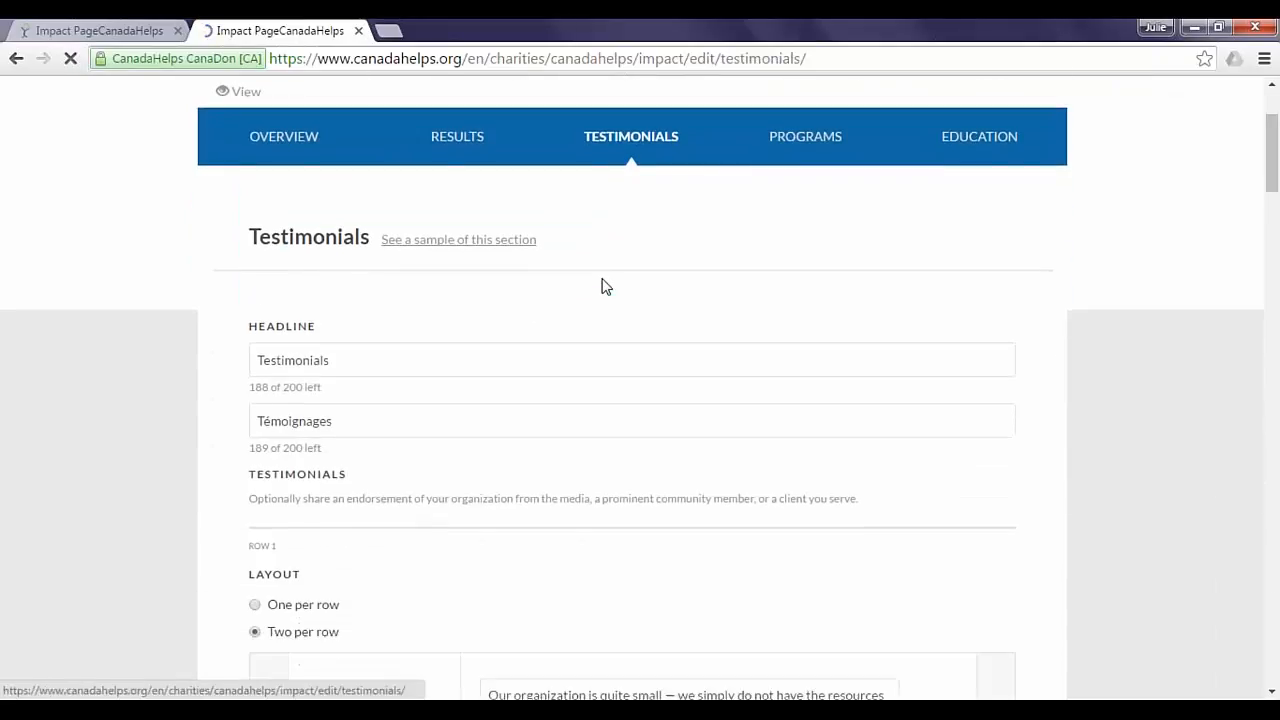
{"action": "scroll", "coordinate": [307, 272], "scroll_direction": "down", "scroll_amount": 1}
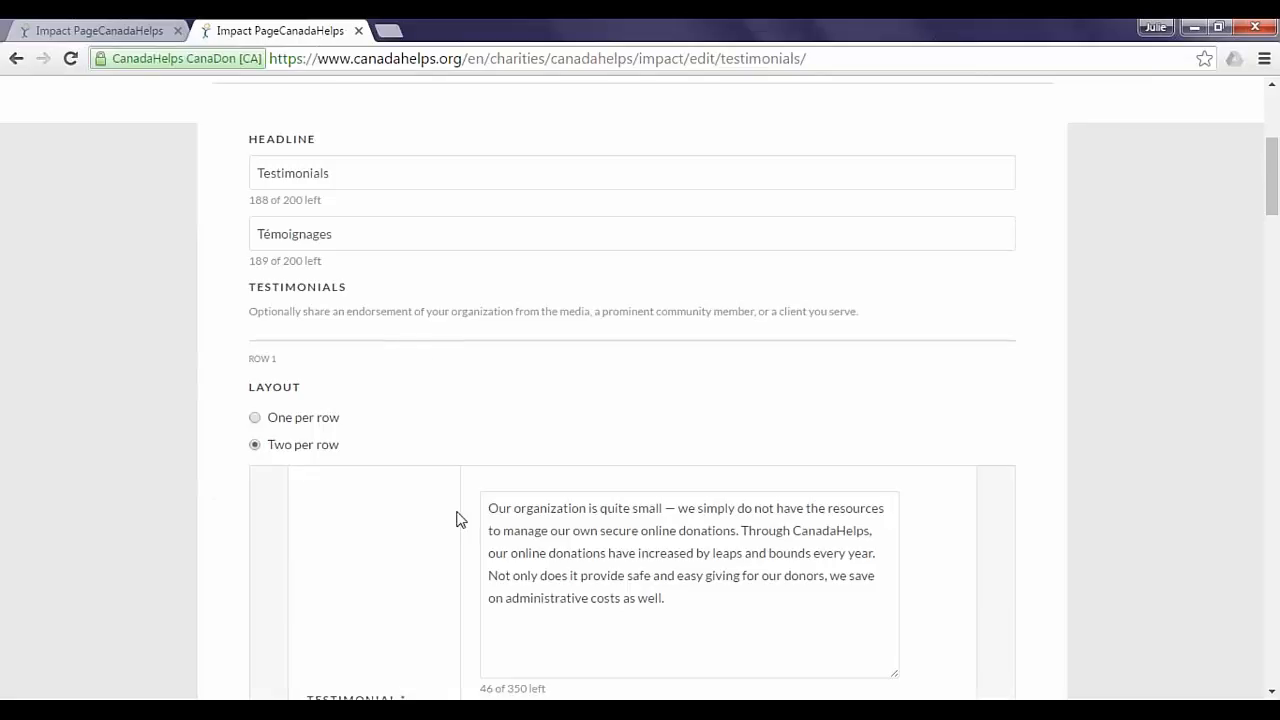
Look over both Row 1 testimonial entries and check the first one's English and French text fields.
{"action": "scroll", "coordinate": [428, 479], "scroll_direction": "down", "scroll_amount": 3}
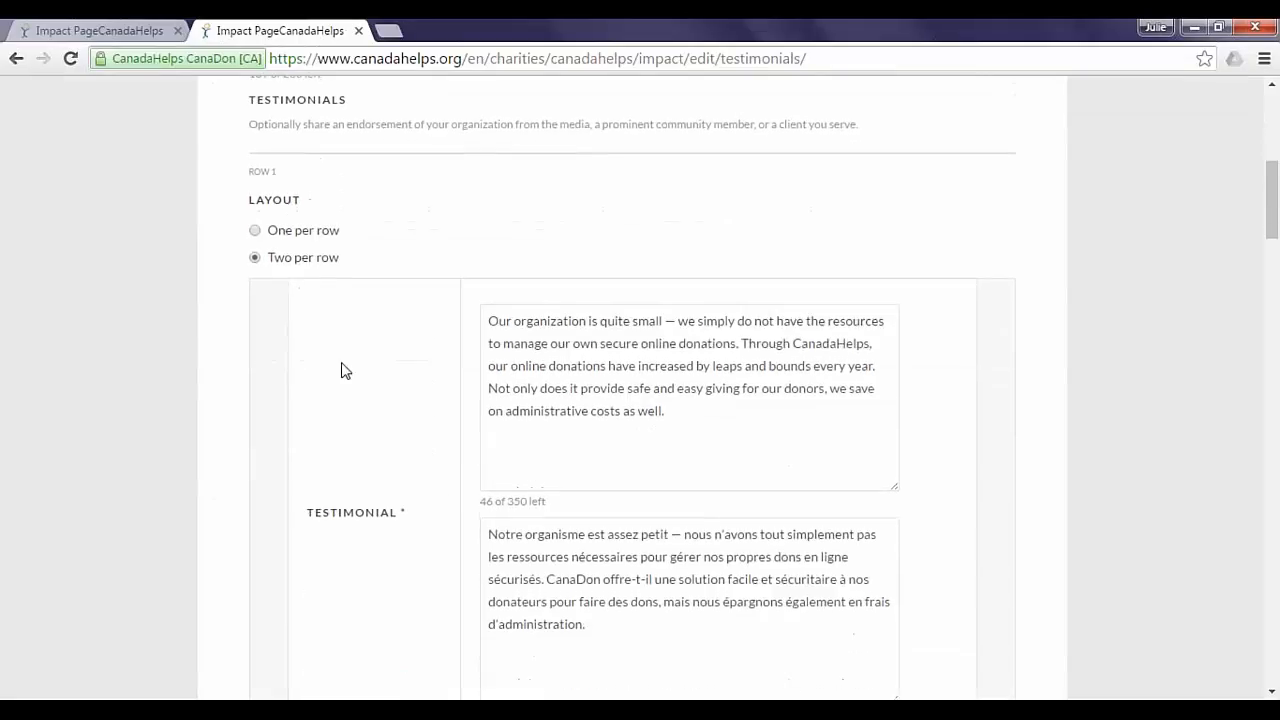
{"action": "scroll", "coordinate": [400, 497], "scroll_direction": "down", "scroll_amount": 1}
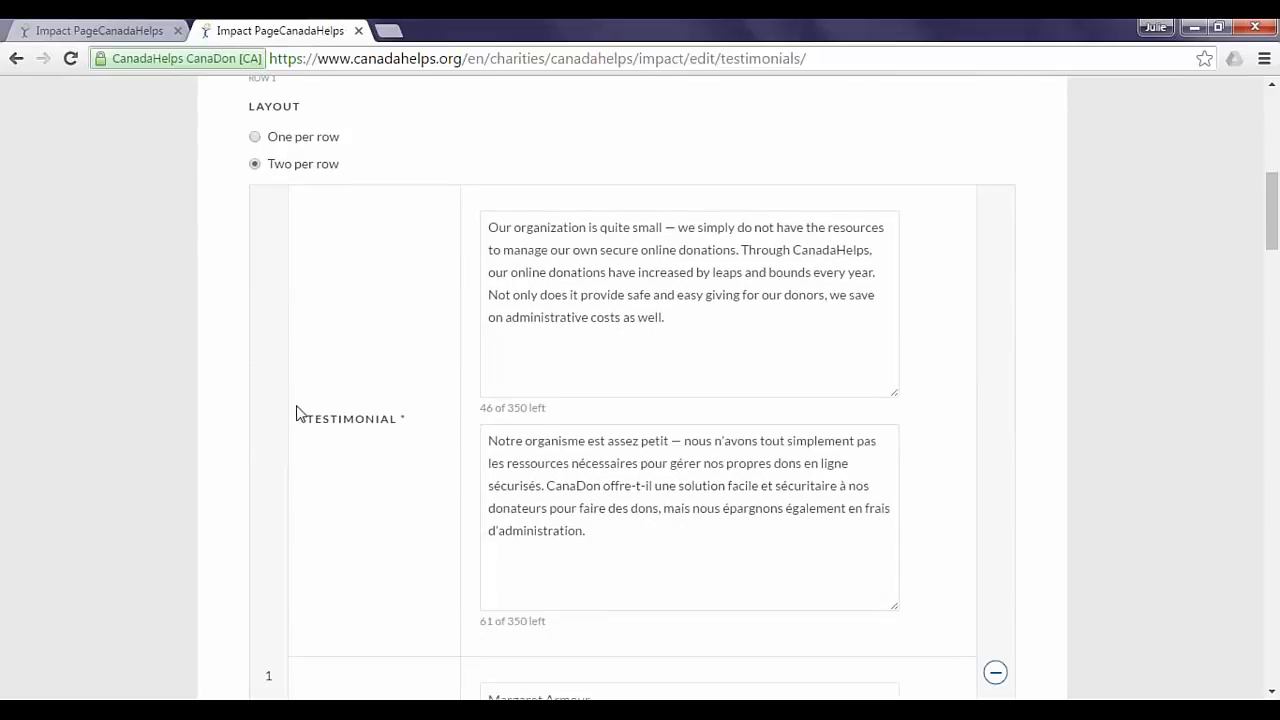
{"action": "scroll", "coordinate": [303, 470], "scroll_direction": "down", "scroll_amount": 4}
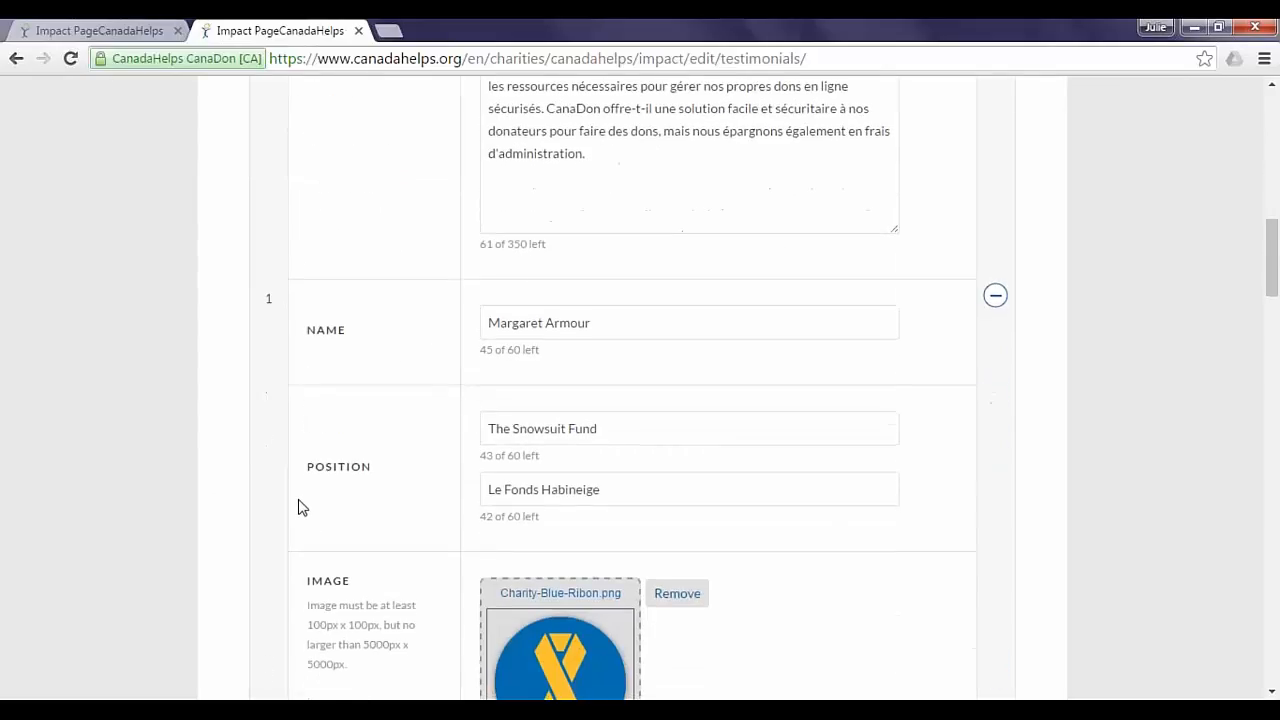
{"action": "scroll", "coordinate": [303, 508], "scroll_direction": "down", "scroll_amount": 10}
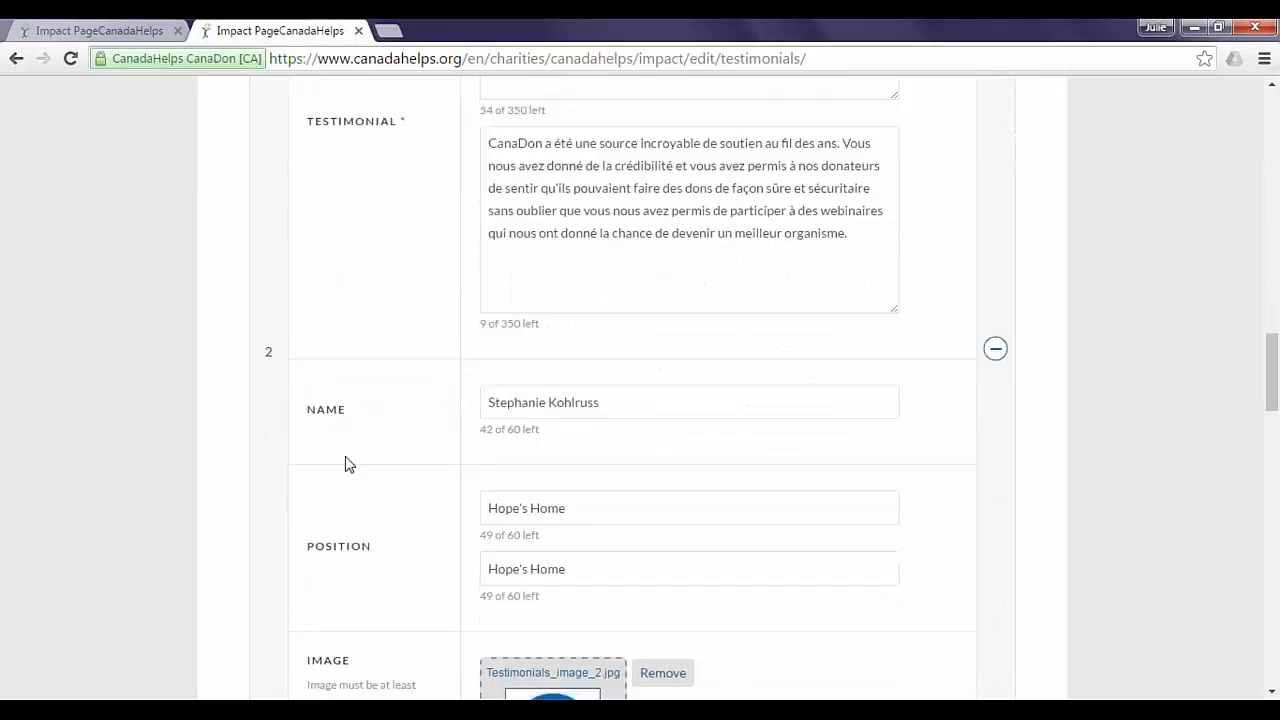
{"action": "scroll", "coordinate": [346, 464], "scroll_direction": "up", "scroll_amount": 10}
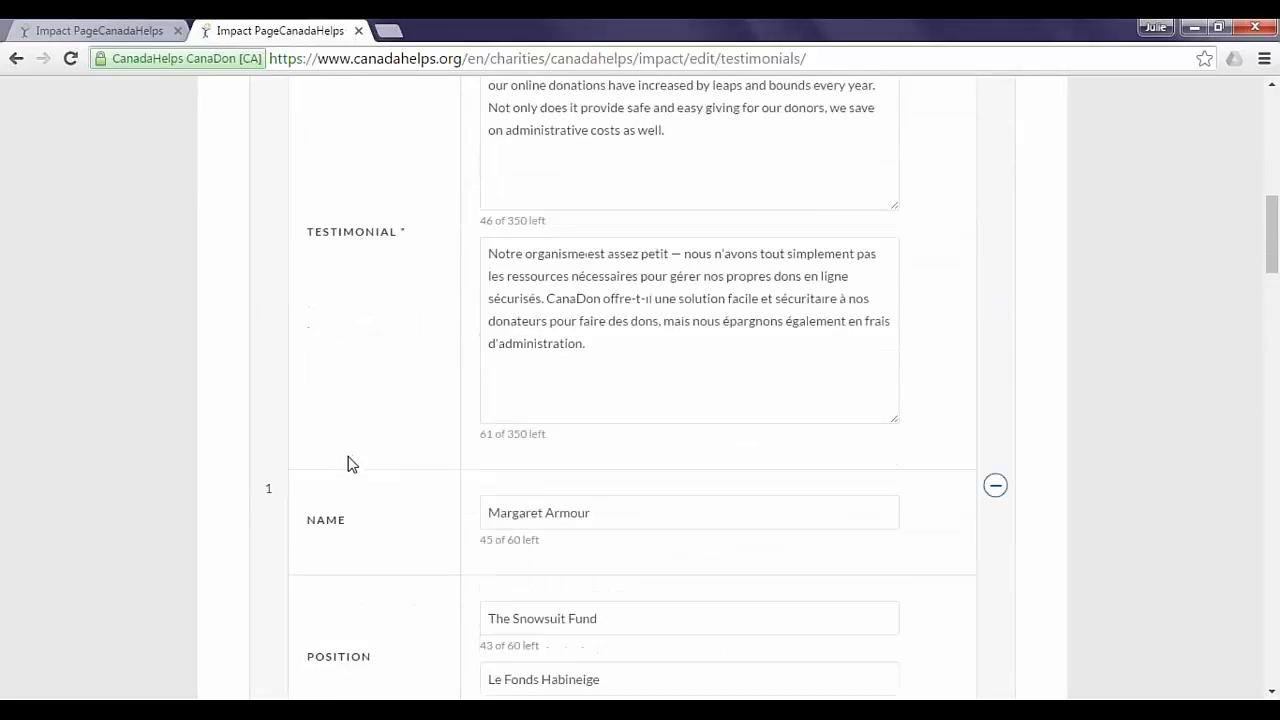
{"action": "scroll", "coordinate": [346, 464], "scroll_direction": "up", "scroll_amount": 2}
{"action": "left_click", "coordinate": [540, 483]}
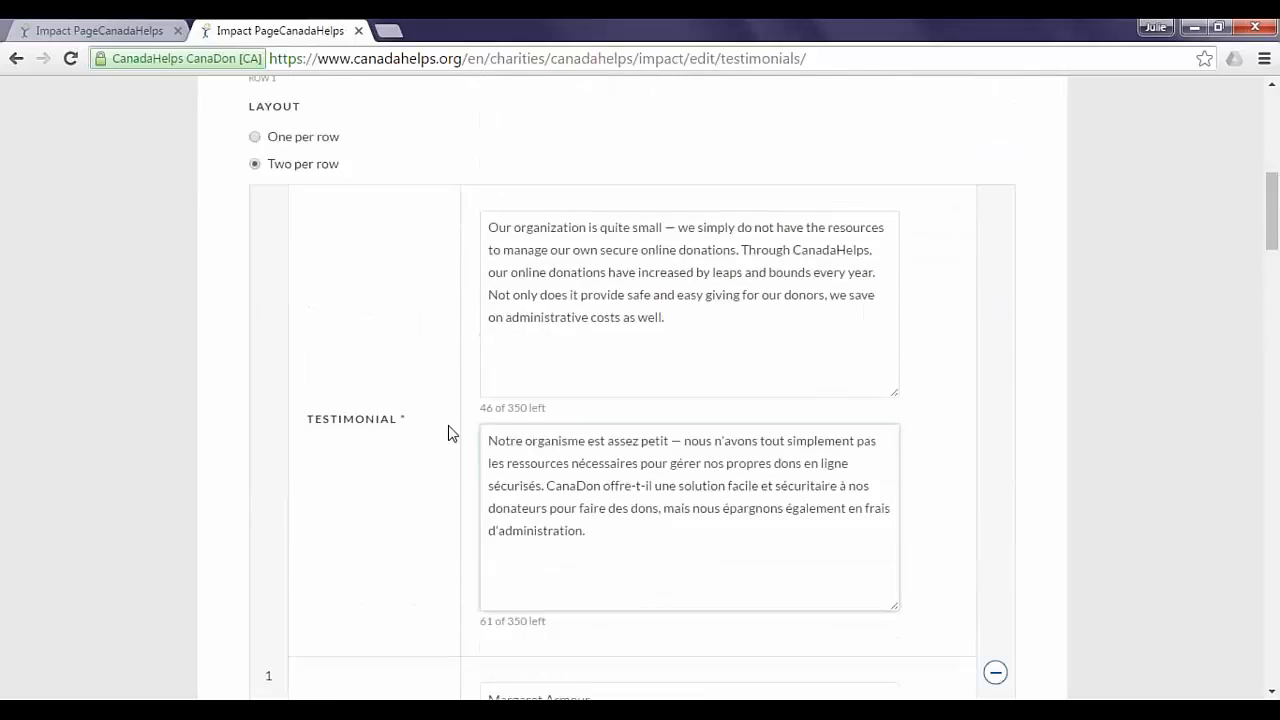
Examine the name, position and image fields of the first Row 1 testimonial, including the image size limits, and continue through the second entry.
{"action": "scroll", "coordinate": [580, 529], "scroll_direction": "down", "scroll_amount": 2}
{"action": "scroll", "coordinate": [582, 525], "scroll_direction": "down", "scroll_amount": 1}
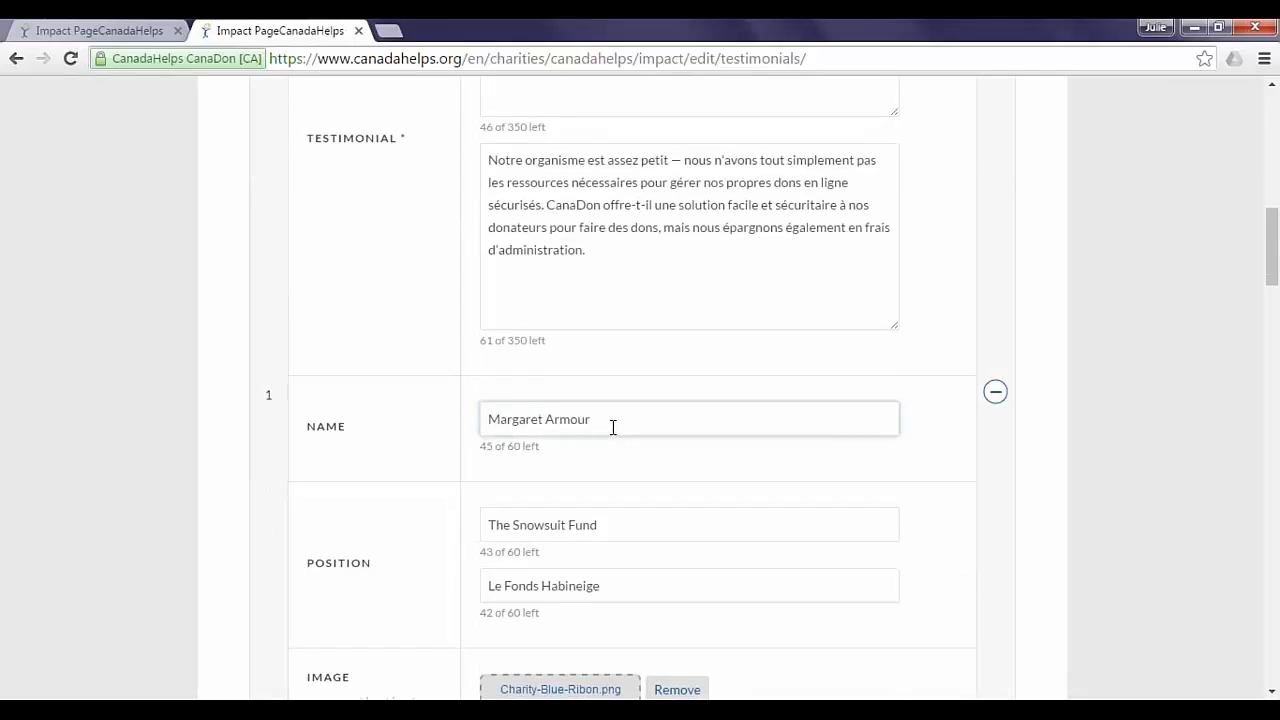
{"action": "scroll", "coordinate": [613, 427], "scroll_direction": "down", "scroll_amount": 1}
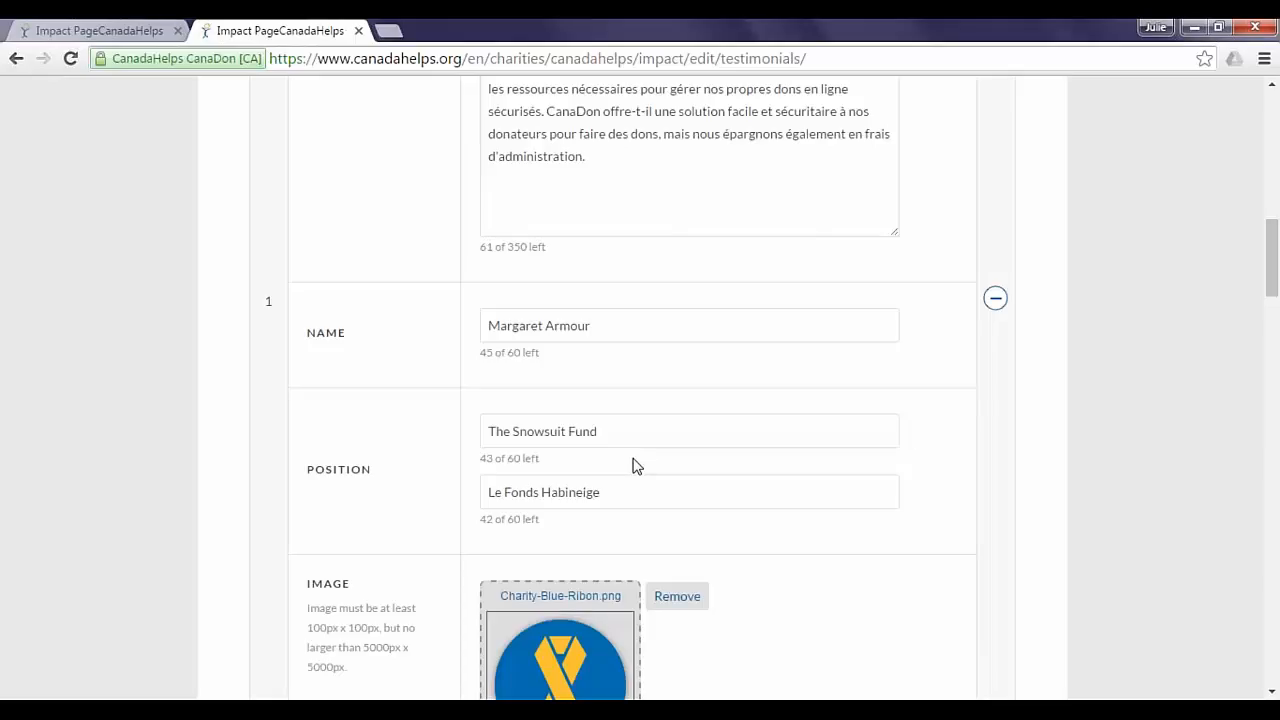
{"action": "scroll", "coordinate": [634, 466], "scroll_direction": "down", "scroll_amount": 1}
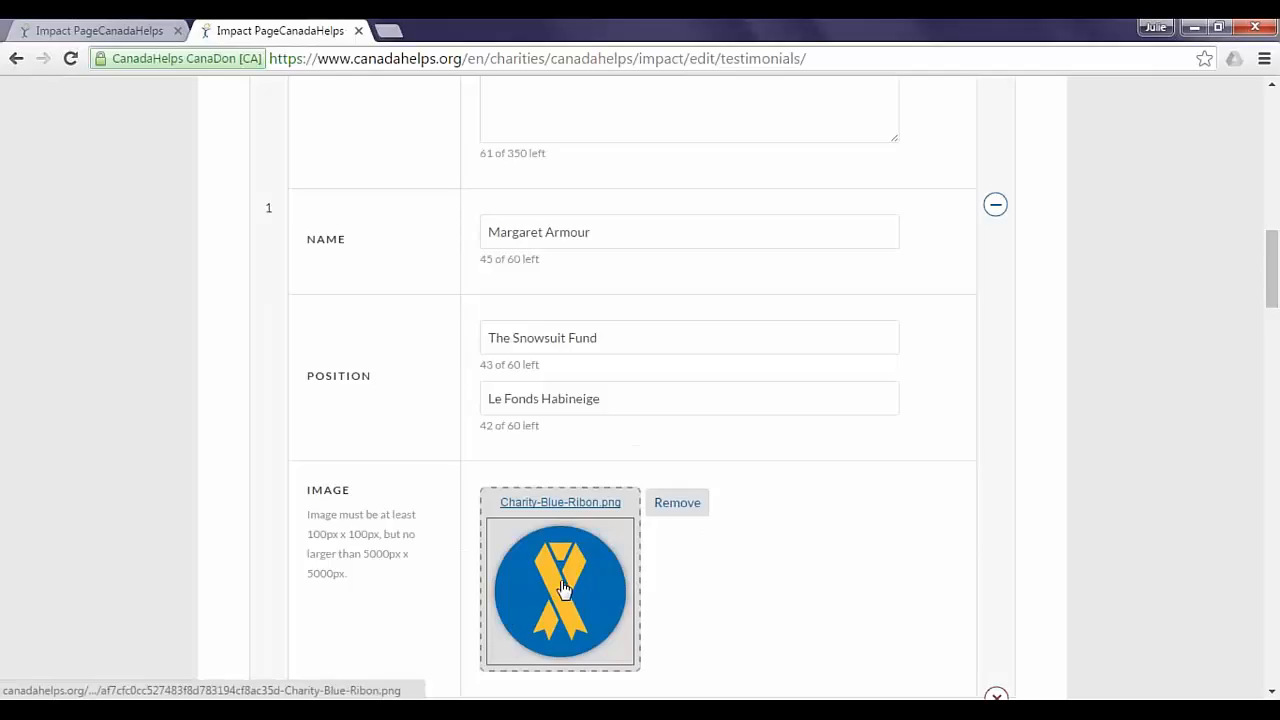
{"action": "scroll", "coordinate": [600, 575], "scroll_direction": "down", "scroll_amount": 1}
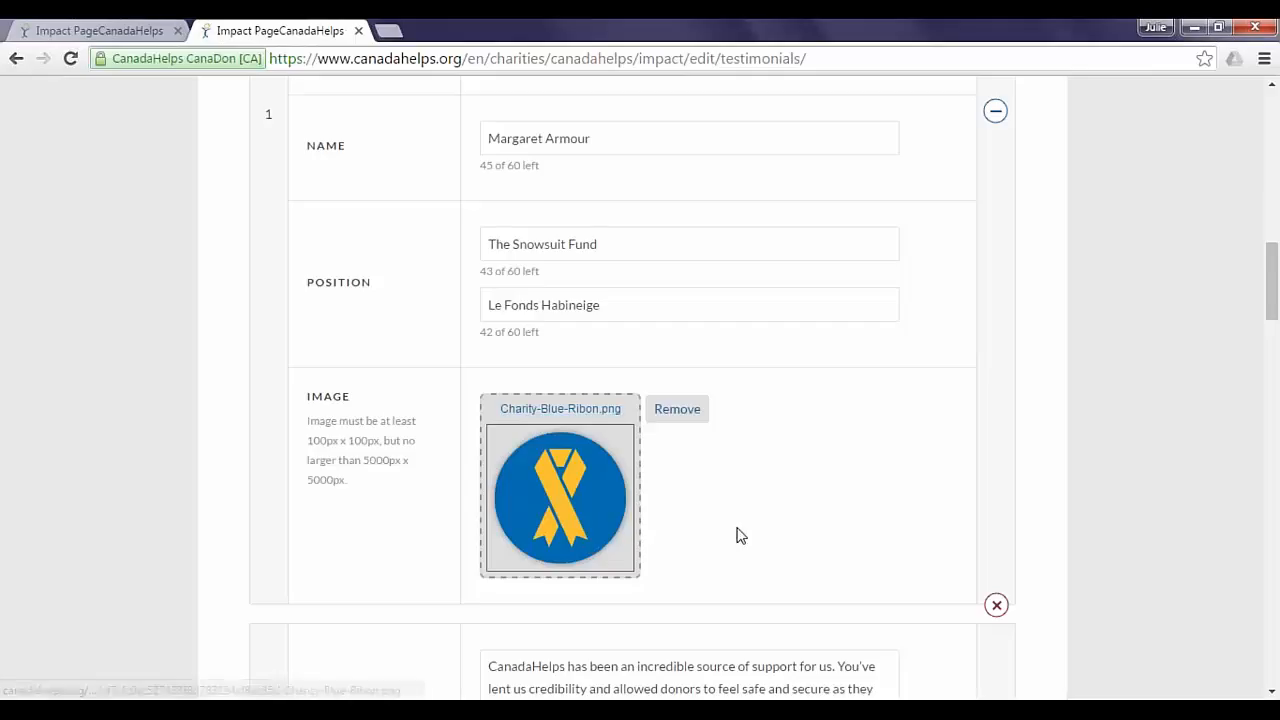
{"action": "scroll", "coordinate": [740, 536], "scroll_direction": "down", "scroll_amount": 1}
{"action": "scroll", "coordinate": [740, 536], "scroll_direction": "up", "scroll_amount": 1}
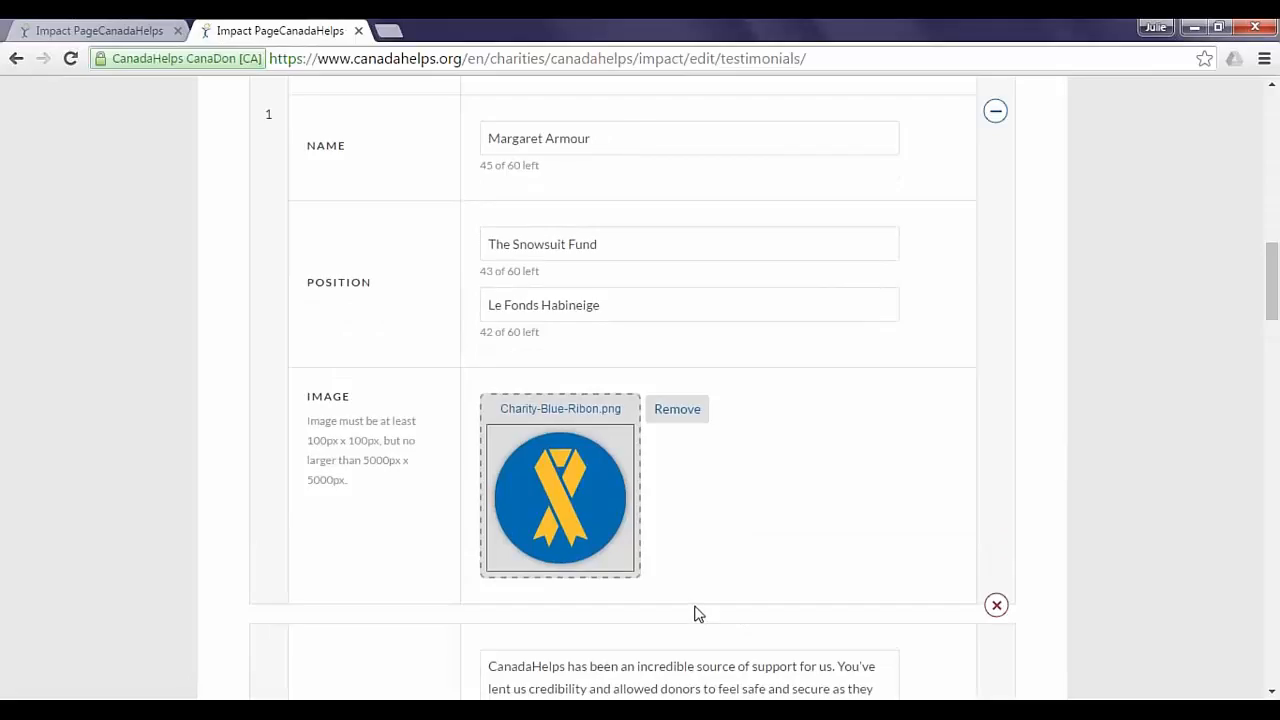
{"action": "scroll", "coordinate": [703, 618], "scroll_direction": "down", "scroll_amount": 2}
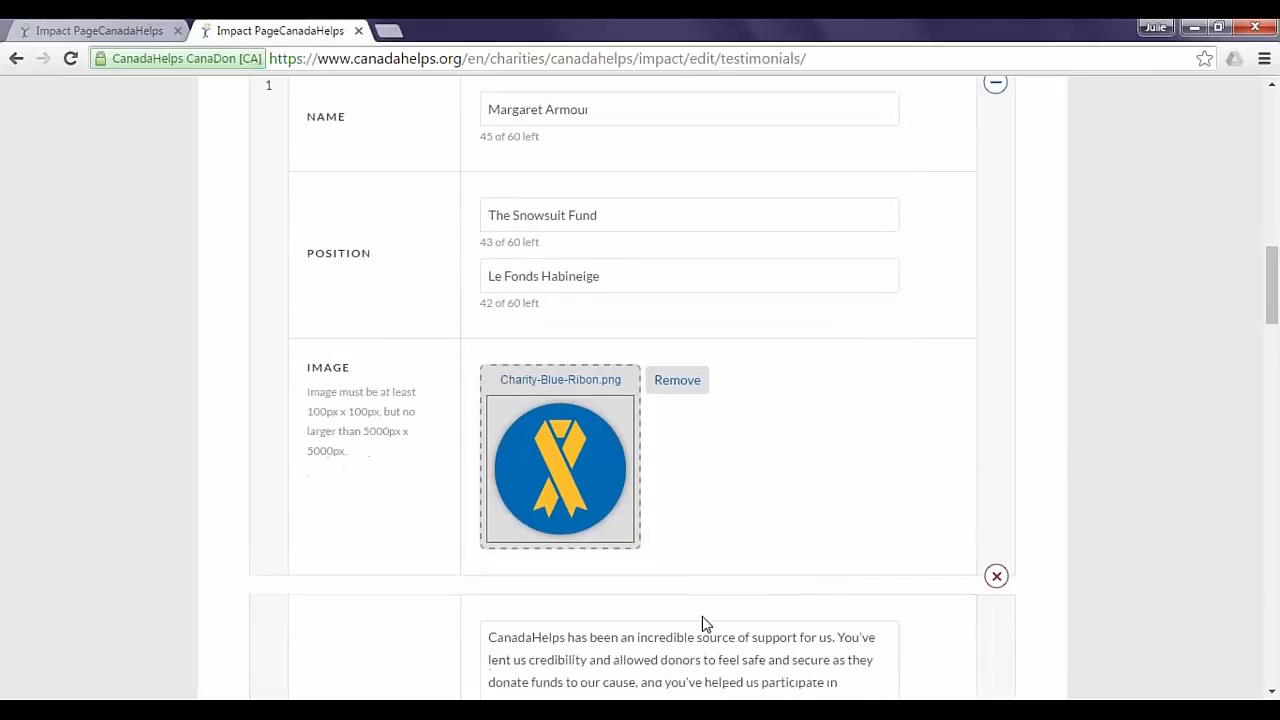
{"action": "scroll", "coordinate": [706, 618], "scroll_direction": "down", "scroll_amount": 12}
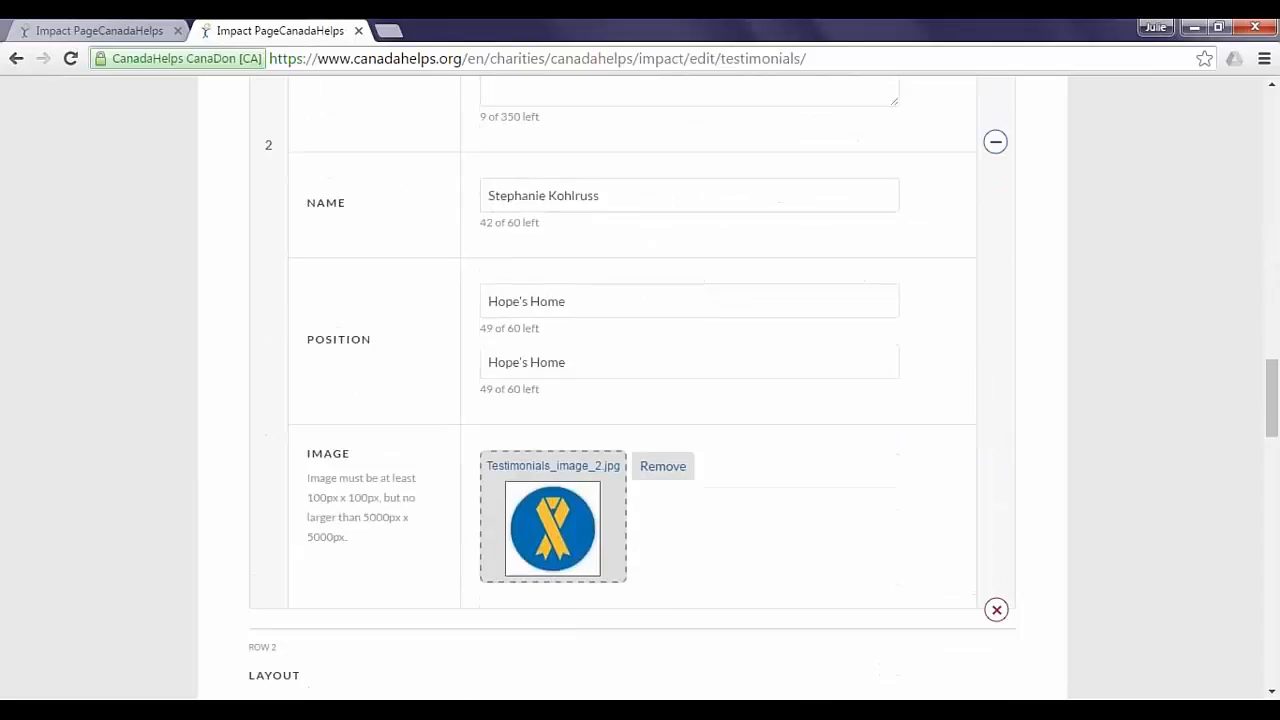
Review the Row 2 testimonial's layout, text, name, position and image fields, and the blank row down to the end of the form.
{"action": "scroll", "coordinate": [706, 400], "scroll_direction": "down", "scroll_amount": 2}
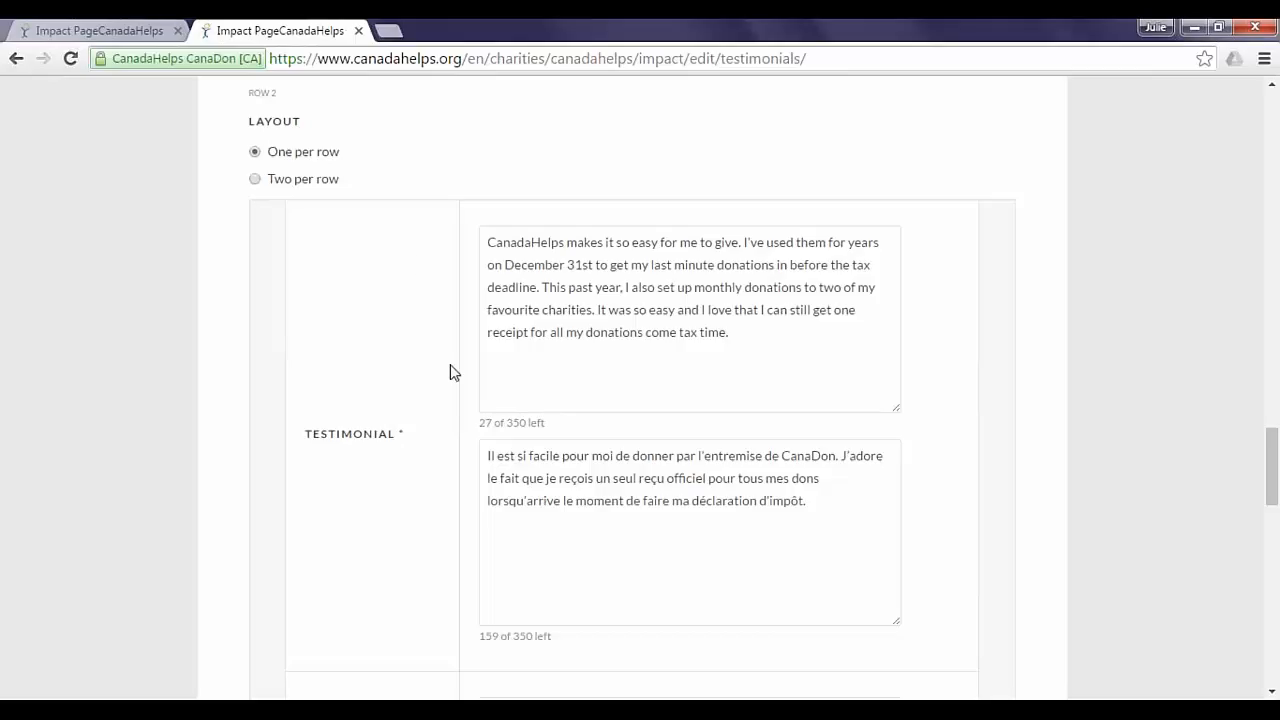
{"action": "scroll", "coordinate": [449, 371], "scroll_direction": "down", "scroll_amount": 2}
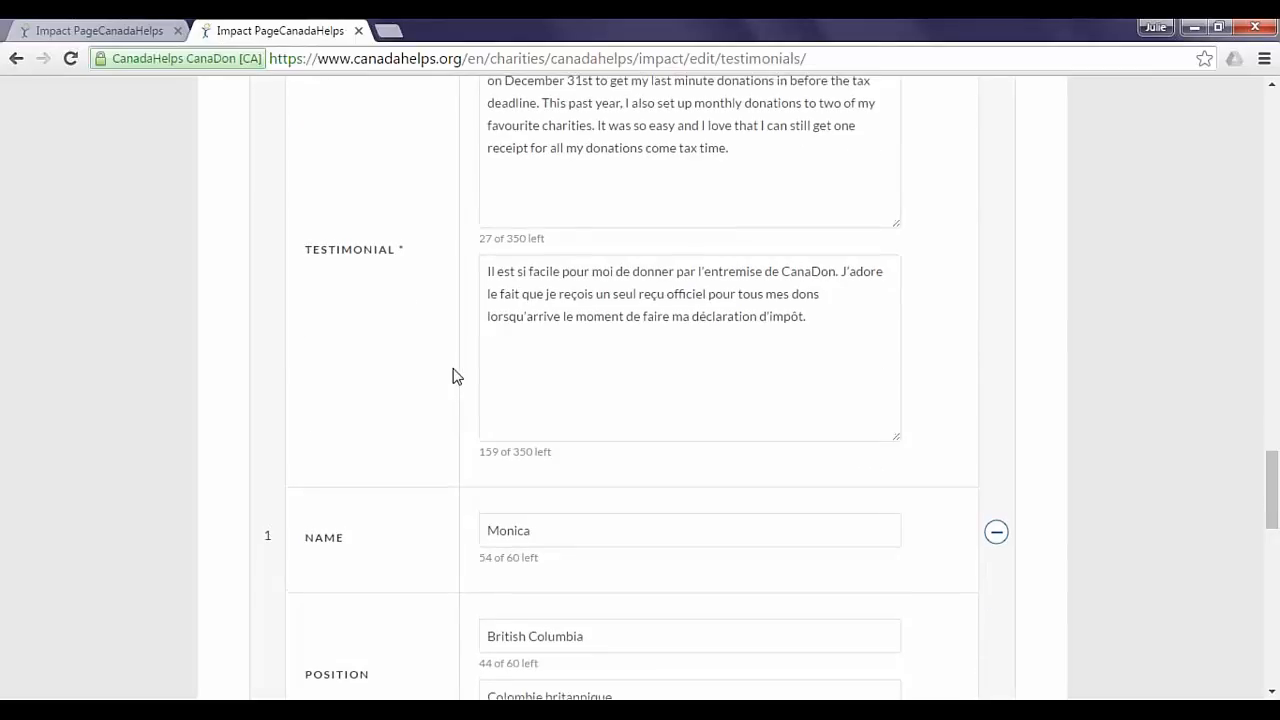
{"action": "scroll", "coordinate": [453, 376], "scroll_direction": "up", "scroll_amount": 1}
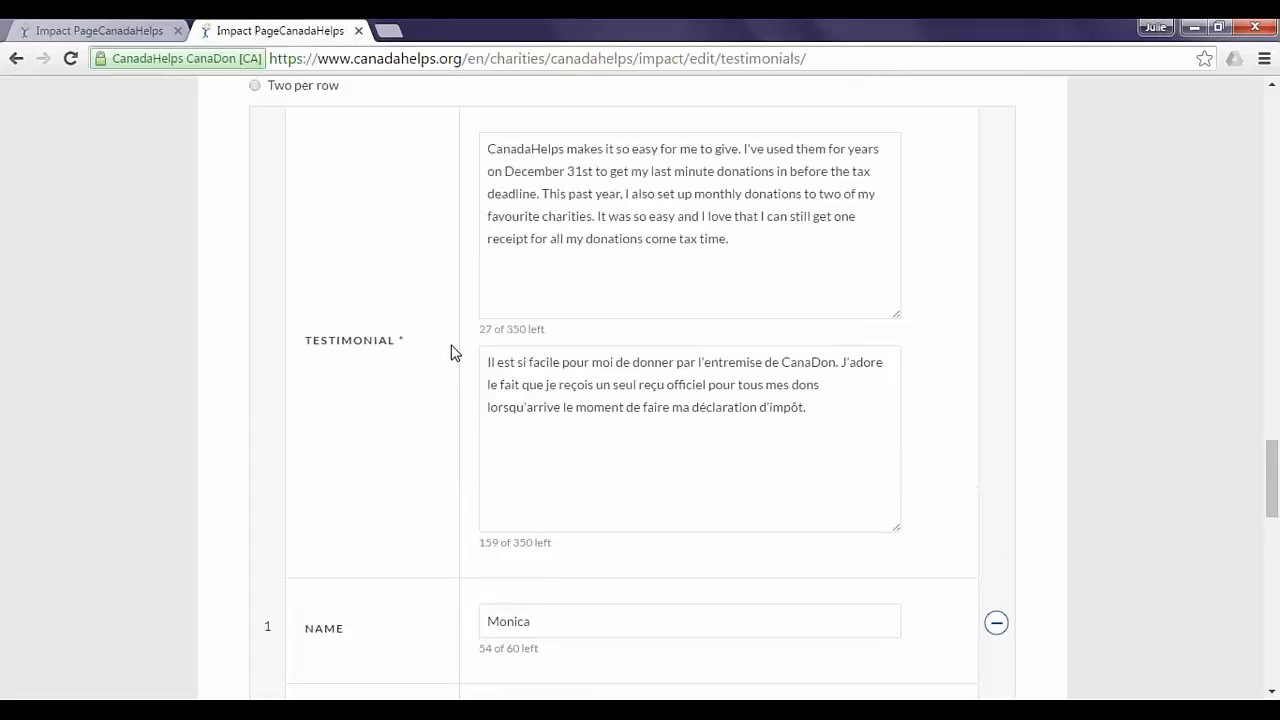
{"action": "scroll", "coordinate": [452, 366], "scroll_direction": "down", "scroll_amount": 1}
{"action": "scroll", "coordinate": [504, 353], "scroll_direction": "down", "scroll_amount": 3}
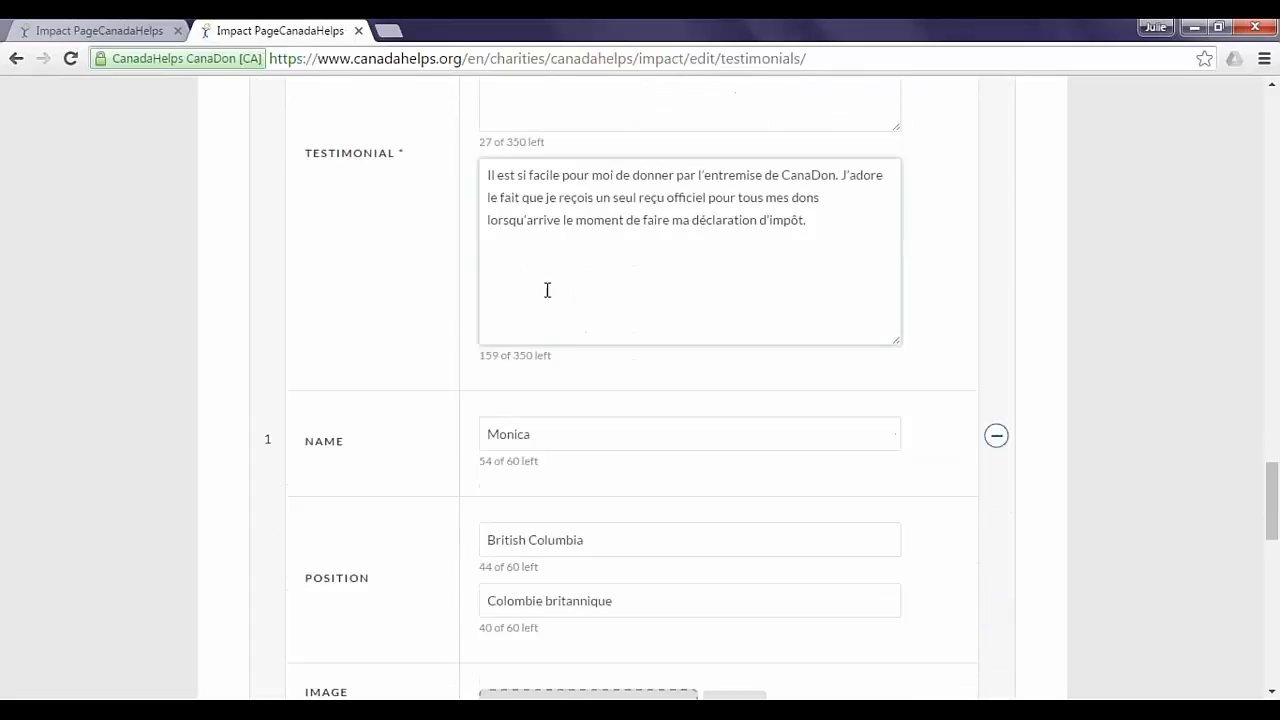
{"action": "left_click", "coordinate": [573, 442]}
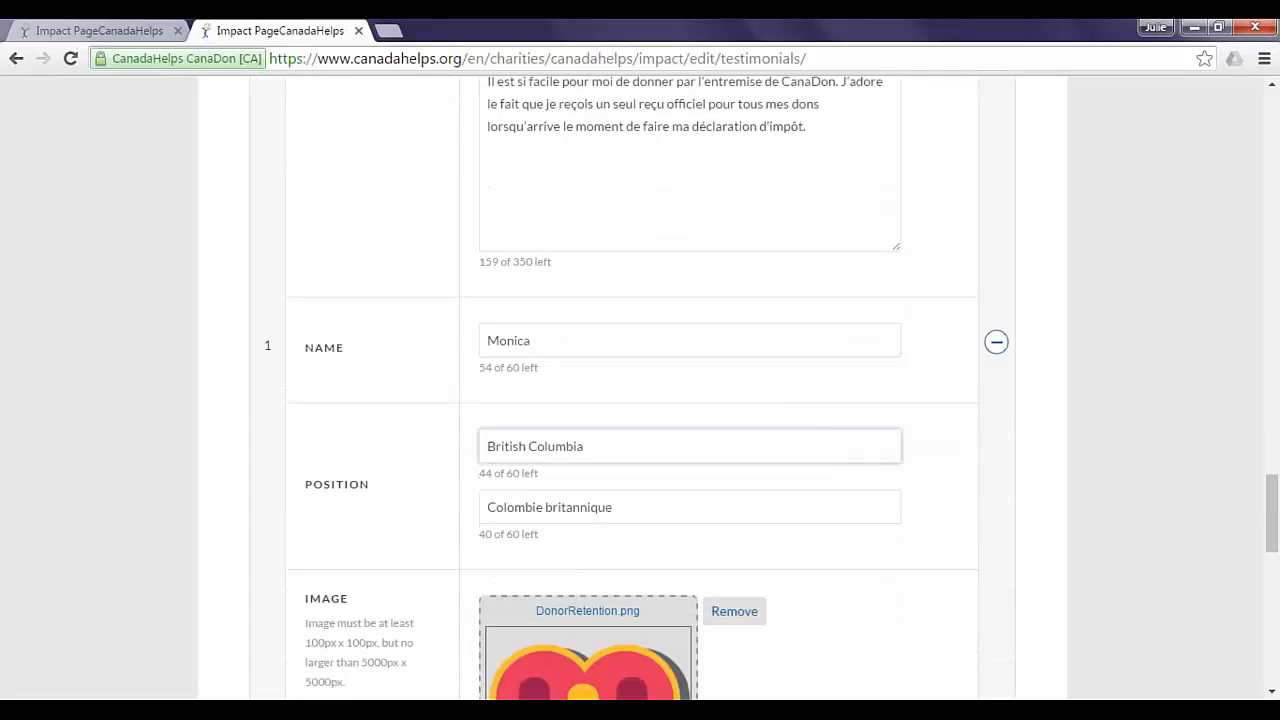
{"action": "scroll", "coordinate": [587, 423], "scroll_direction": "down", "scroll_amount": 3}
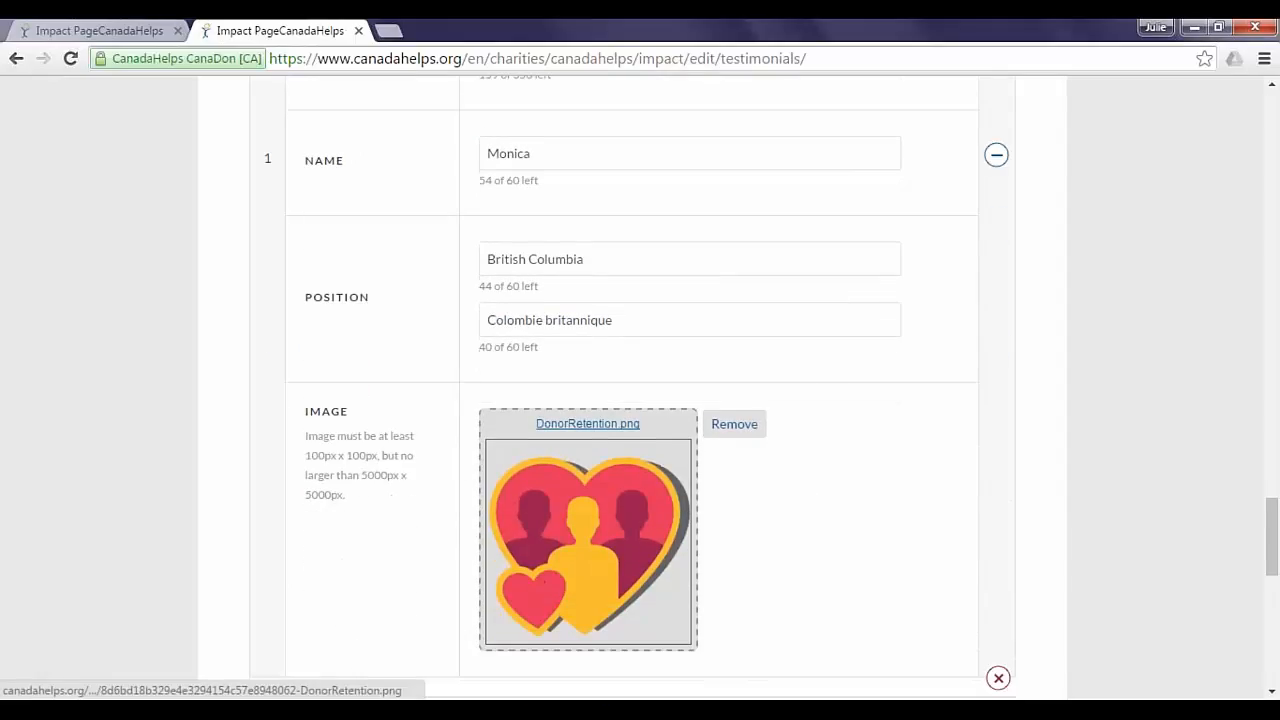
{"action": "scroll", "coordinate": [575, 455], "scroll_direction": "down", "scroll_amount": 10}
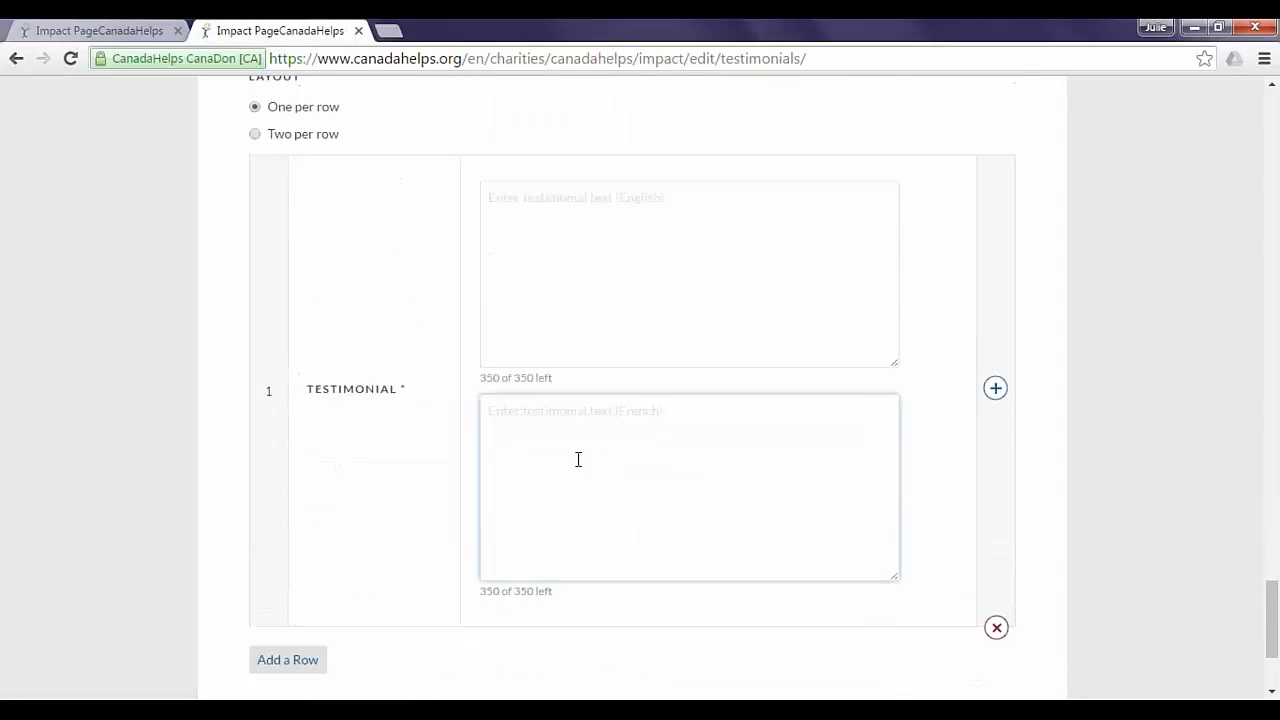
{"action": "scroll", "coordinate": [578, 459], "scroll_direction": "down", "scroll_amount": 3}
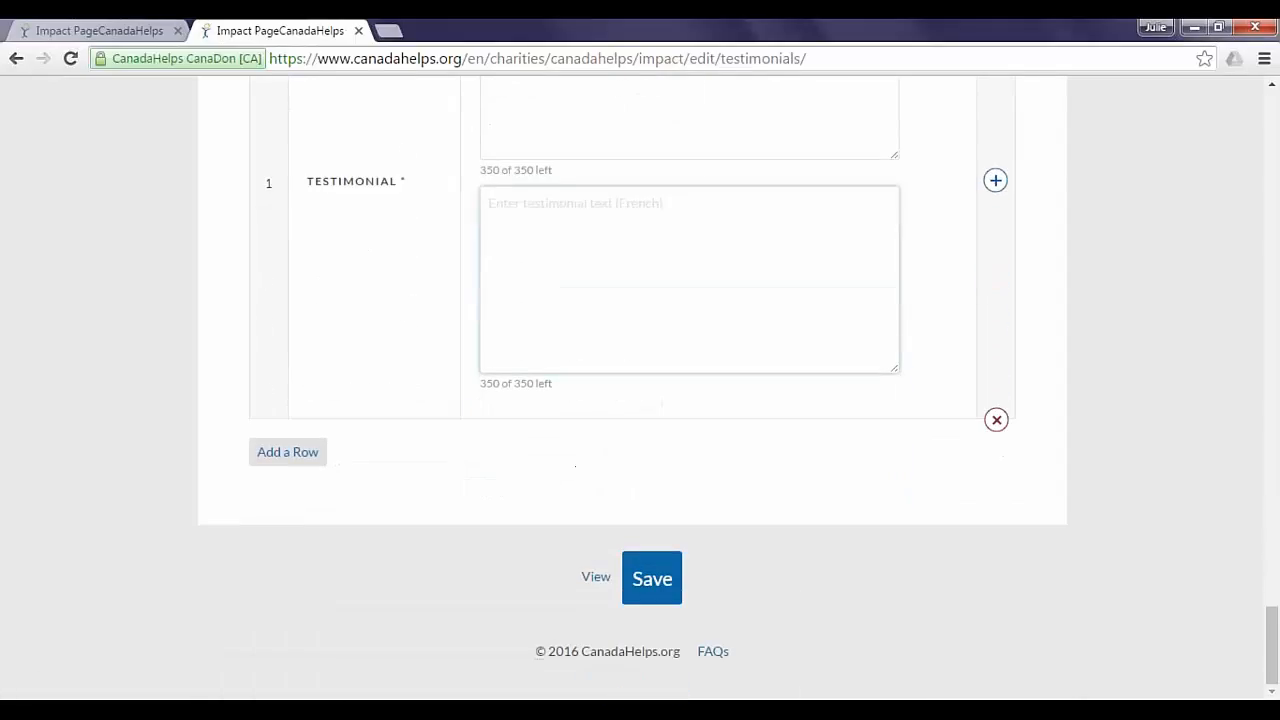
Open the public view of the Impact Page and examine how the one-per-row and two-per-row testimonials appear to donors.
{"action": "left_click", "coordinate": [594, 579]}
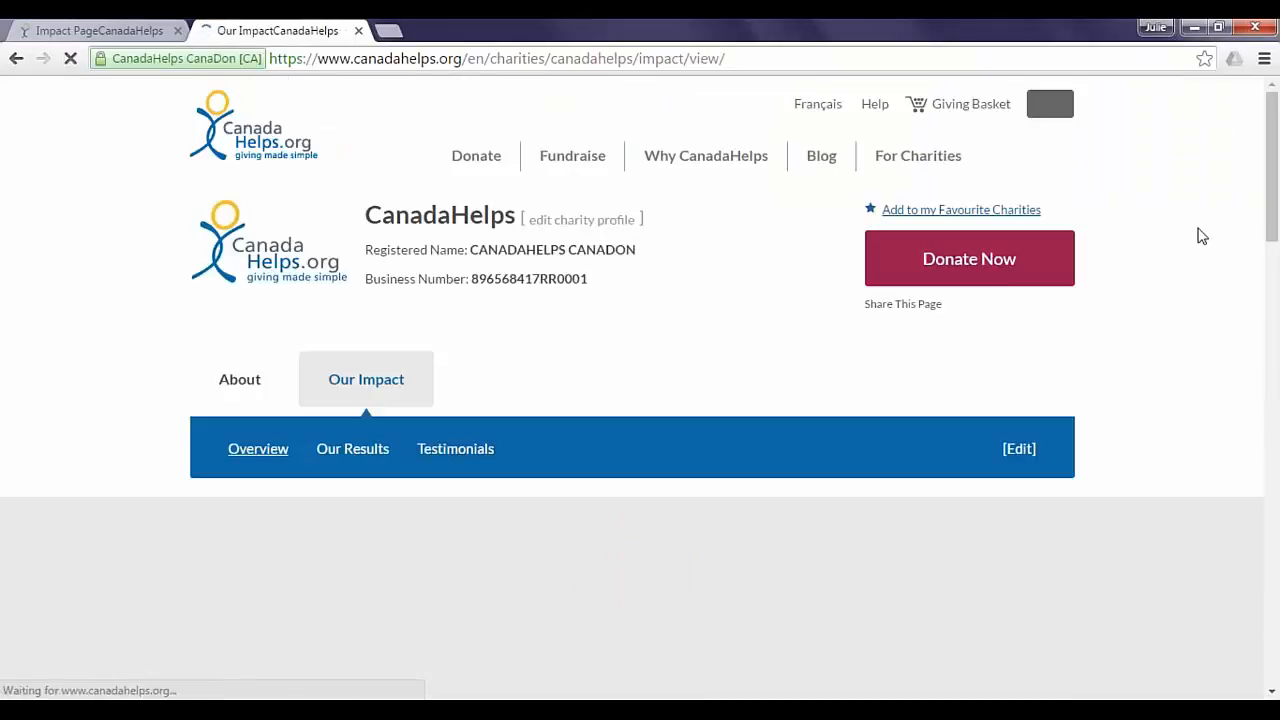
{"action": "left_click_drag", "start_coordinate": [1272, 173], "coordinate": [1276, 549]}
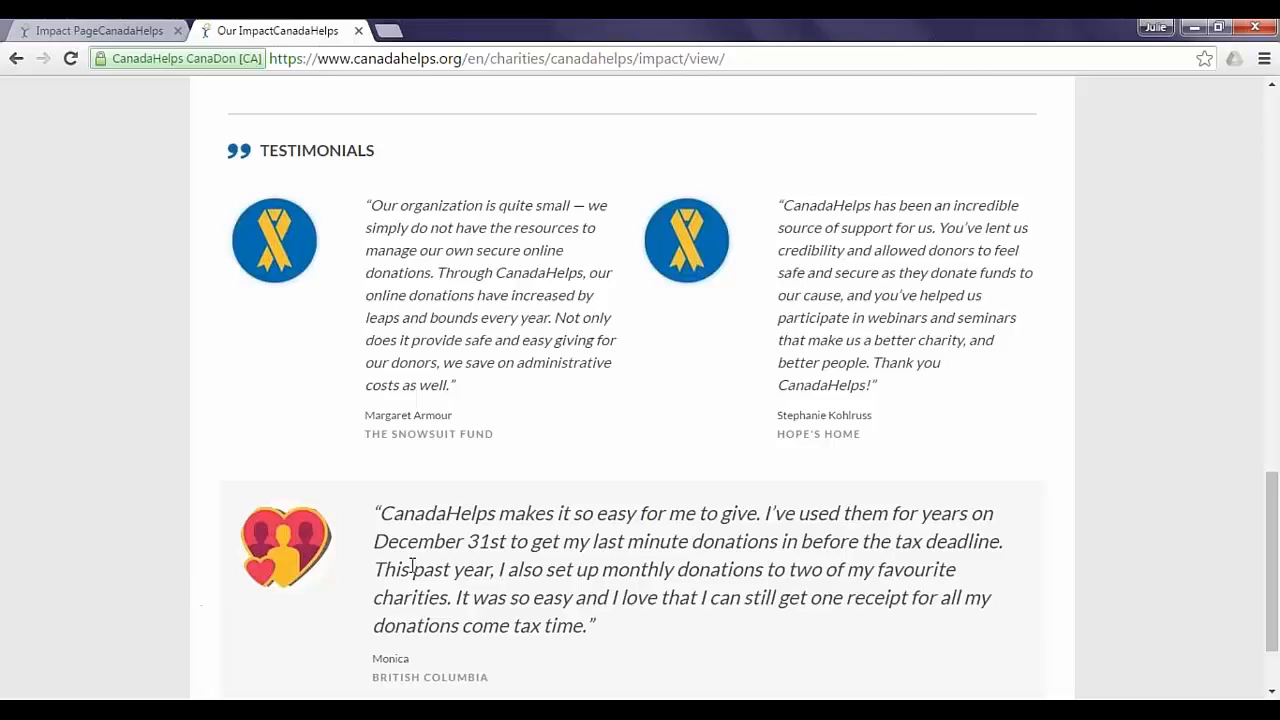
{"action": "scroll", "coordinate": [703, 594], "scroll_direction": "up", "scroll_amount": 1}
{"action": "scroll", "coordinate": [703, 594], "scroll_direction": "up", "scroll_amount": 10}
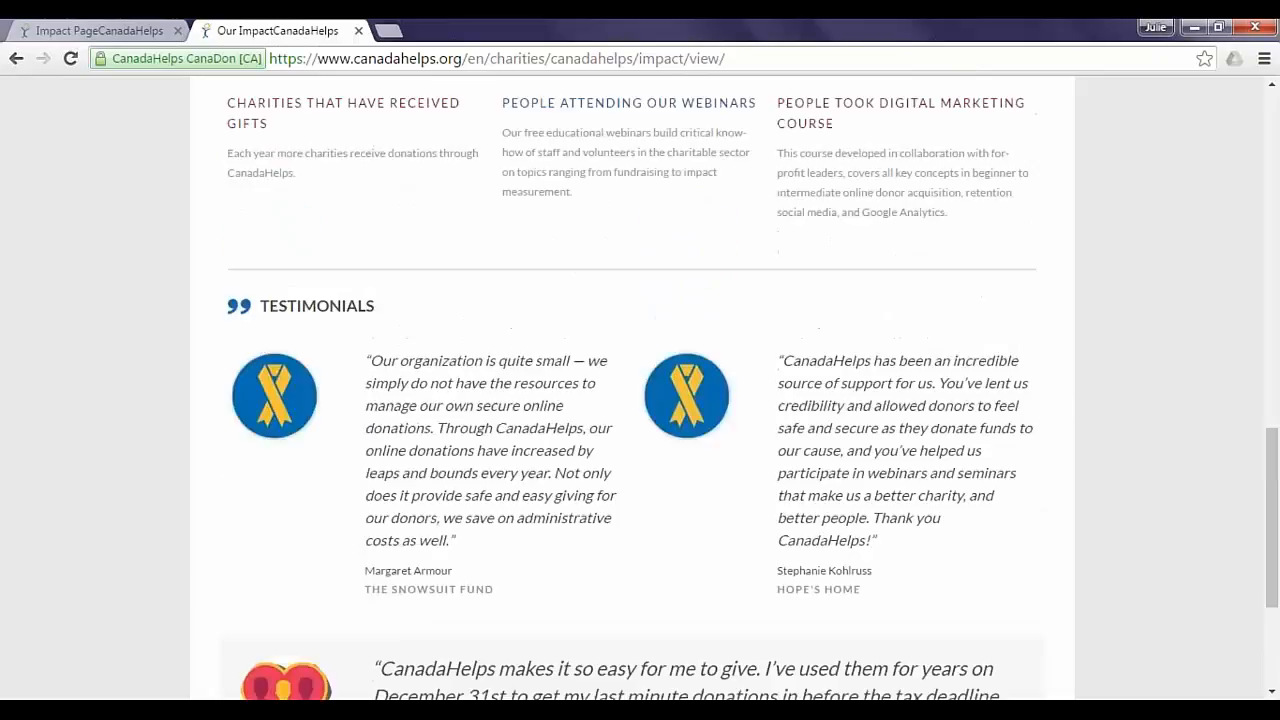
{"action": "scroll", "coordinate": [743, 502], "scroll_direction": "up", "scroll_amount": 1}
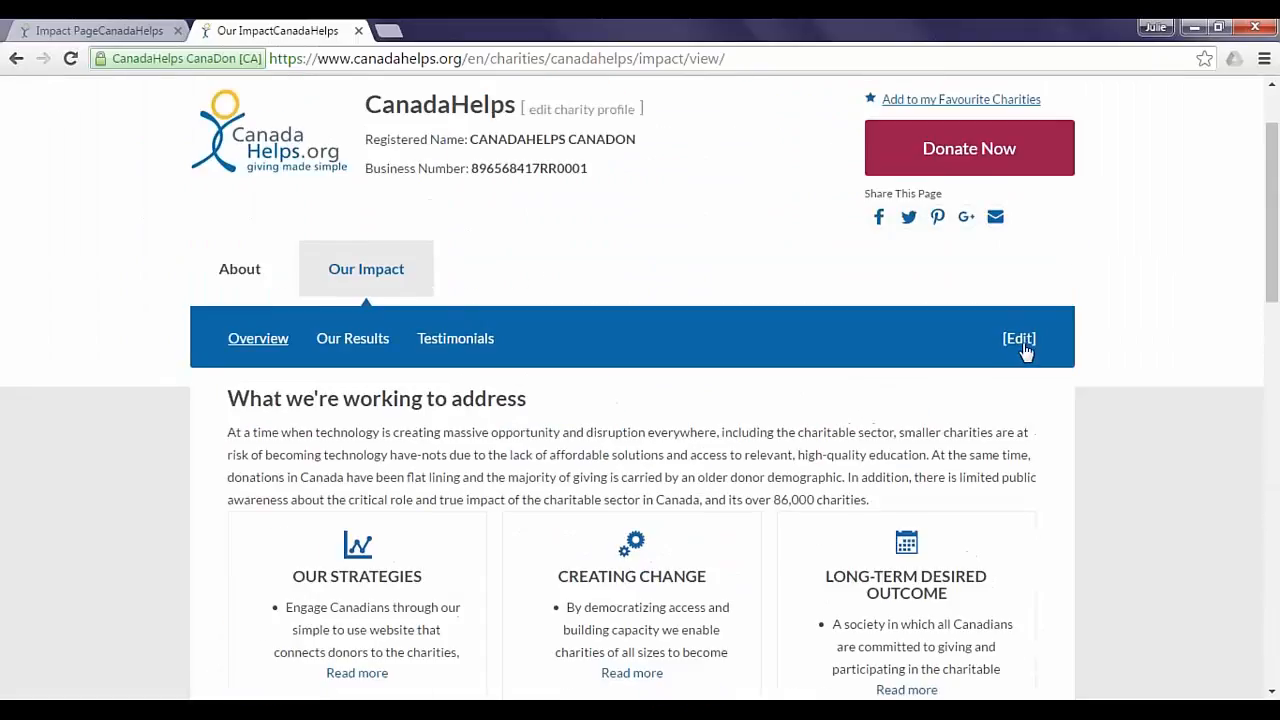
Return to editing the Impact Page and open the Programs section to review its headline, layout and title fields.
{"action": "left_click", "coordinate": [1019, 338]}
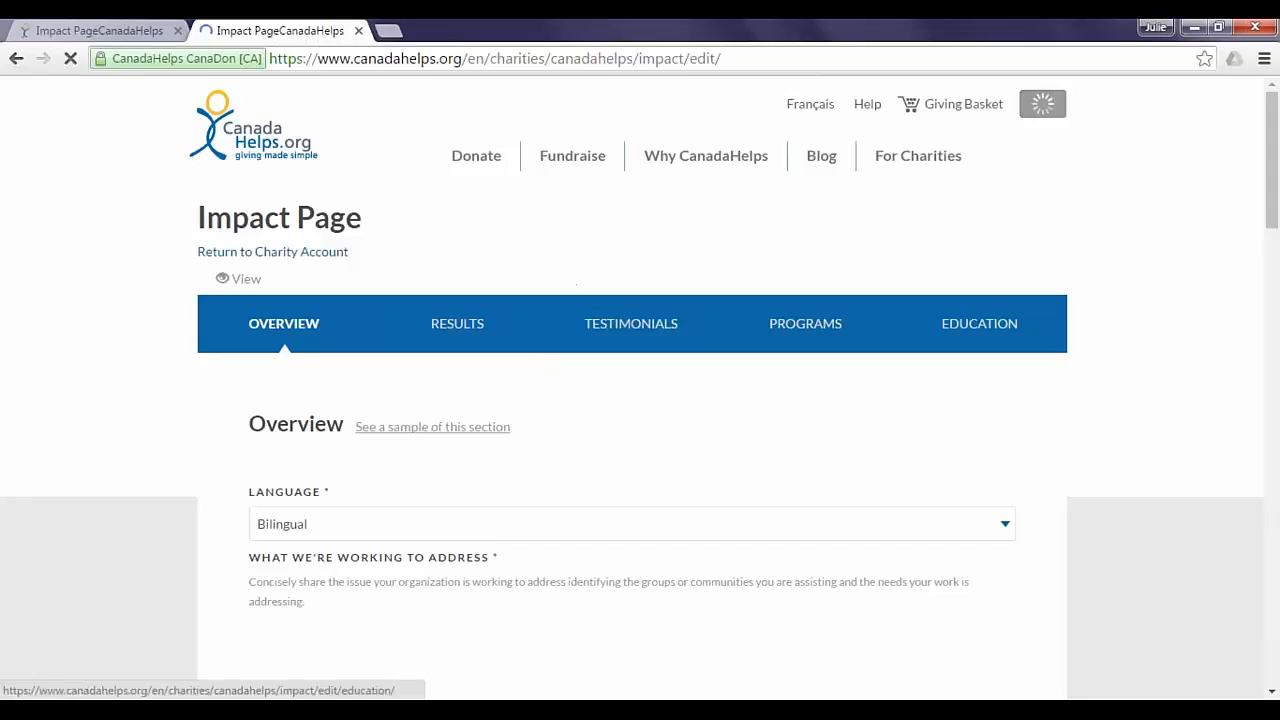
{"action": "left_click", "coordinate": [810, 326]}
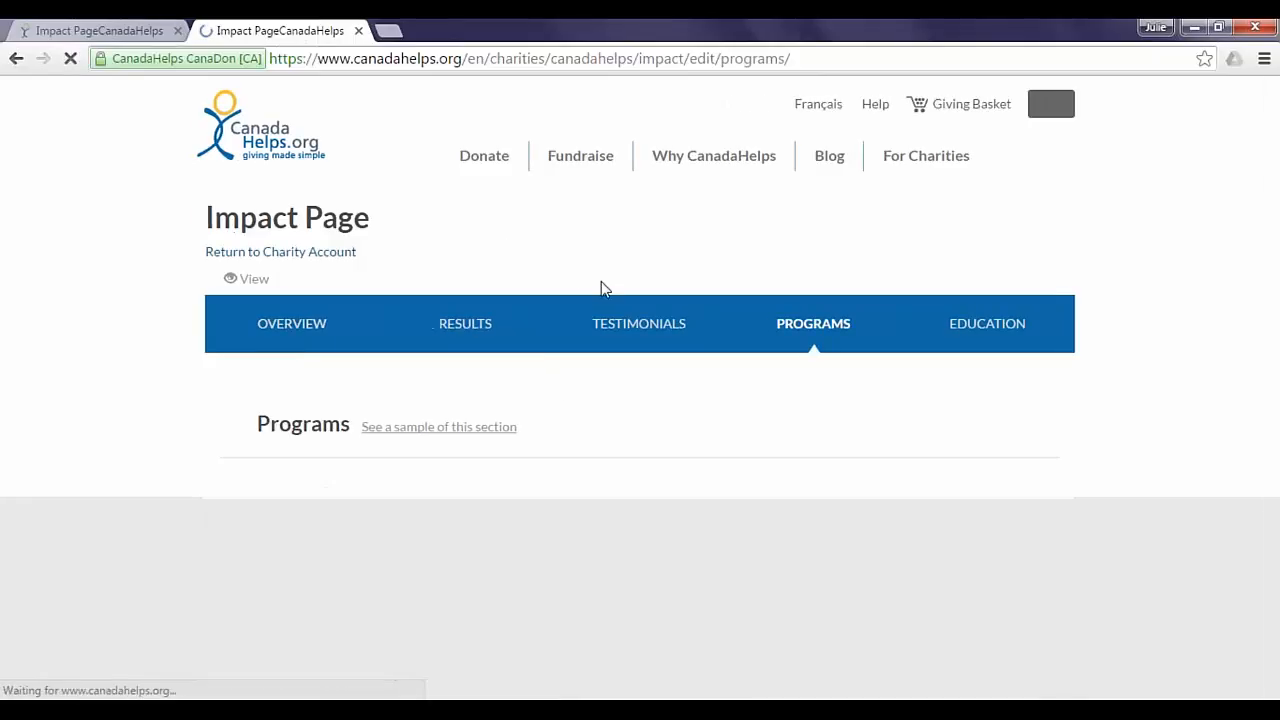
{"action": "scroll", "coordinate": [603, 296], "scroll_direction": "down", "scroll_amount": 2}
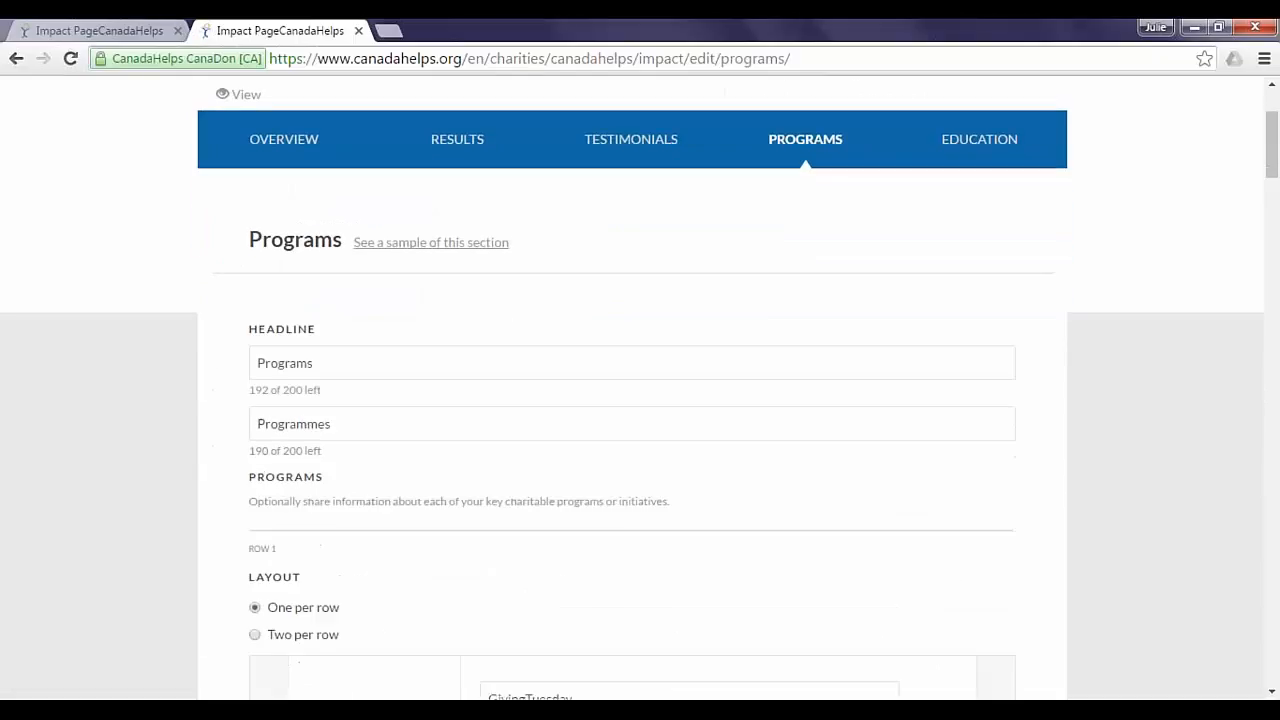
{"action": "scroll", "coordinate": [632, 400], "scroll_direction": "down", "scroll_amount": 1}
{"action": "scroll", "coordinate": [632, 400], "scroll_direction": "down", "scroll_amount": 1}
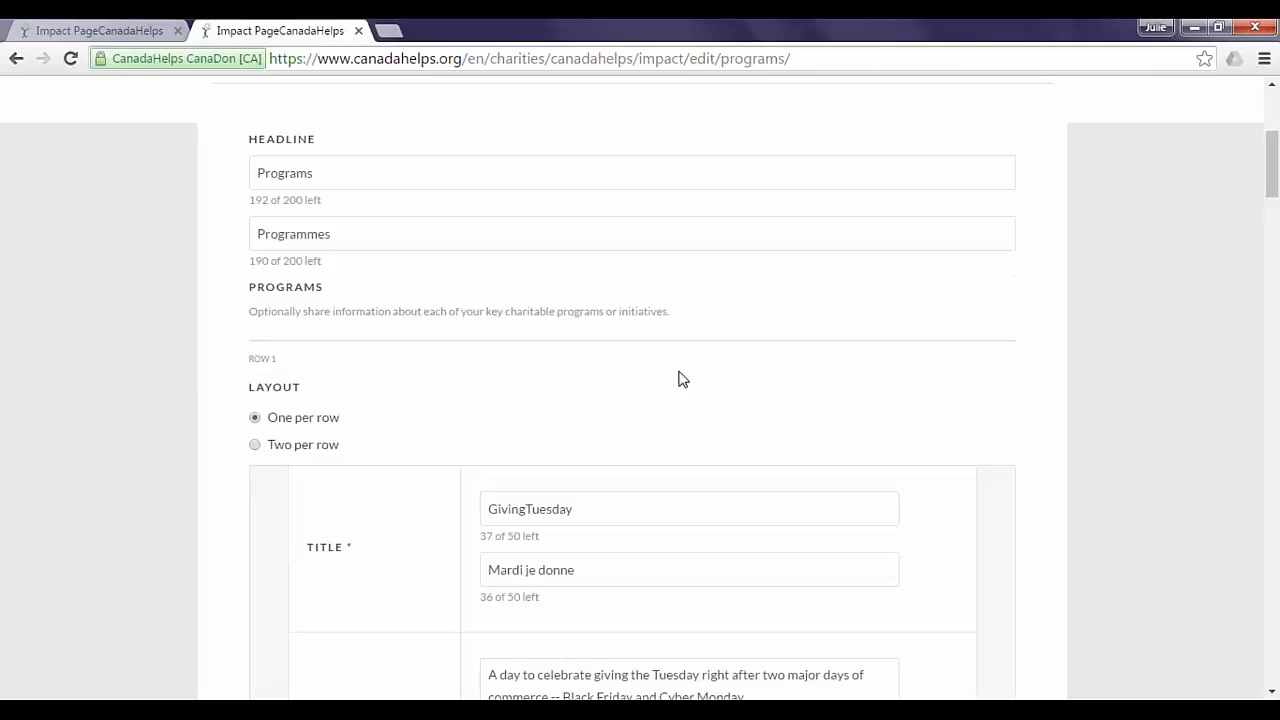
{"action": "scroll", "coordinate": [390, 283], "scroll_direction": "up", "scroll_amount": 1}
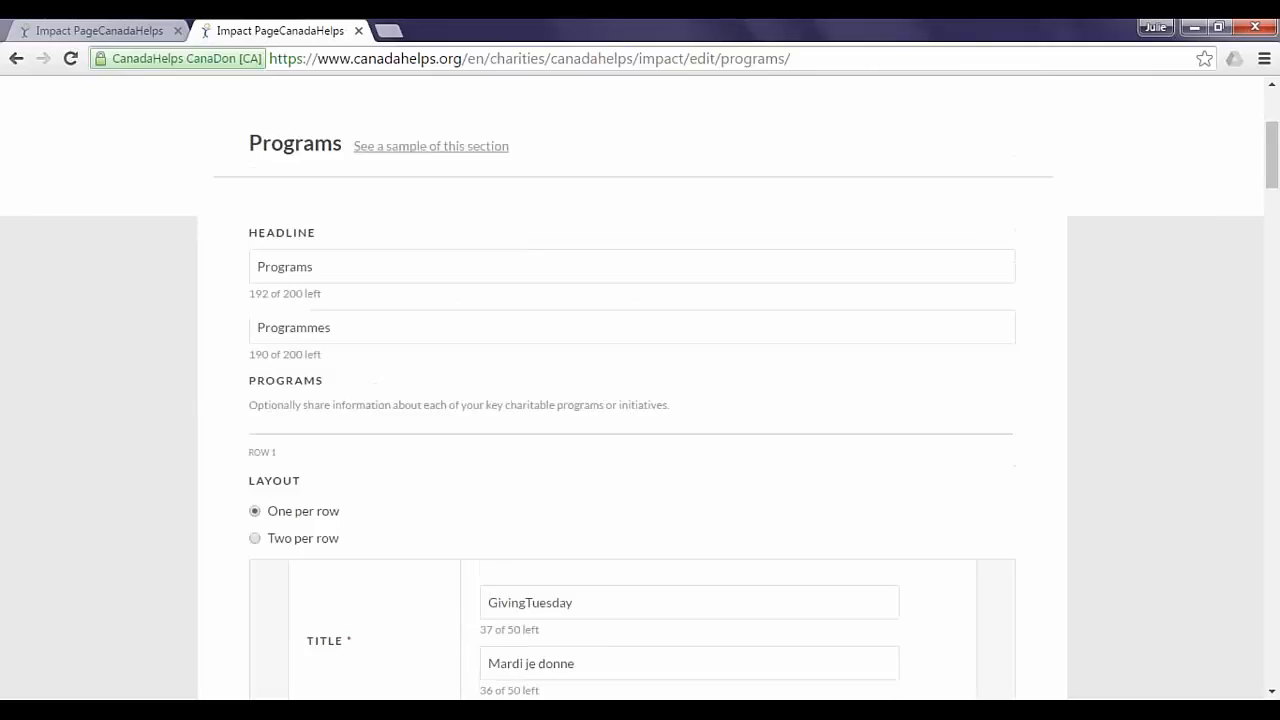
Review the layout options and the English and French title fields of the Row 1 program.
{"action": "scroll", "coordinate": [434, 360], "scroll_direction": "down", "scroll_amount": 1}
{"action": "scroll", "coordinate": [435, 360], "scroll_direction": "down", "scroll_amount": 1}
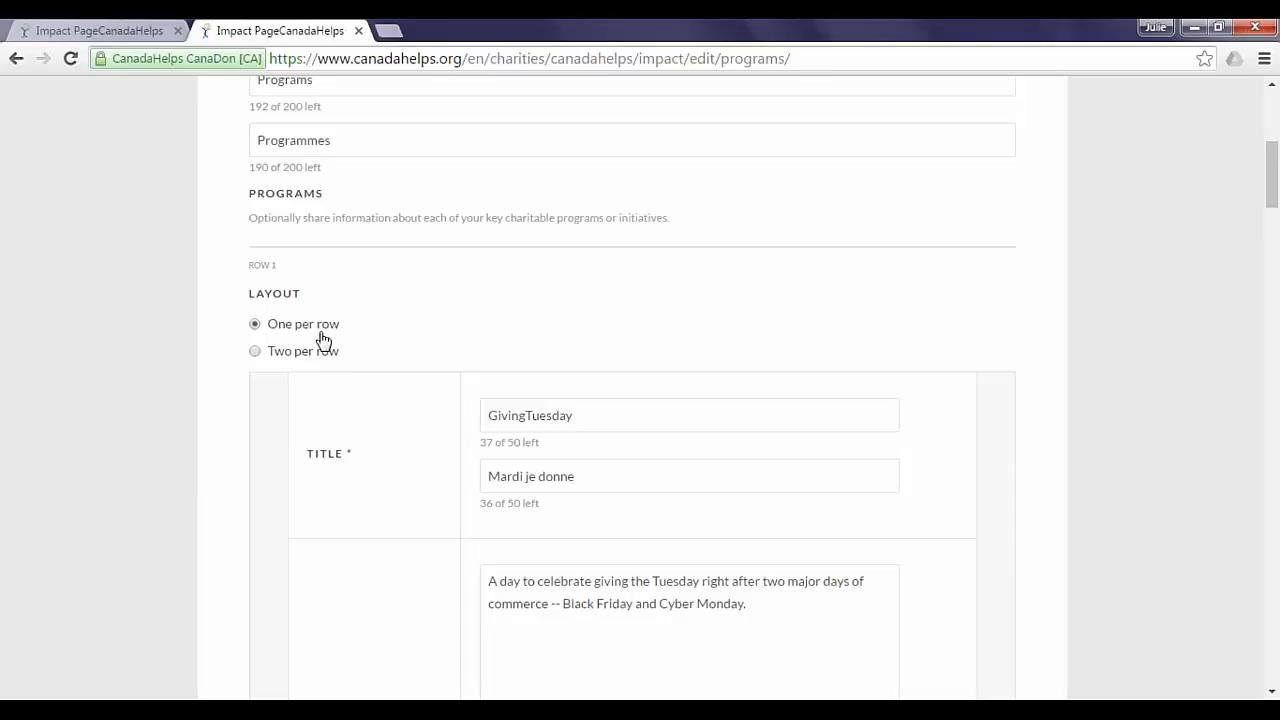
{"action": "scroll", "coordinate": [330, 345], "scroll_direction": "down", "scroll_amount": 1}
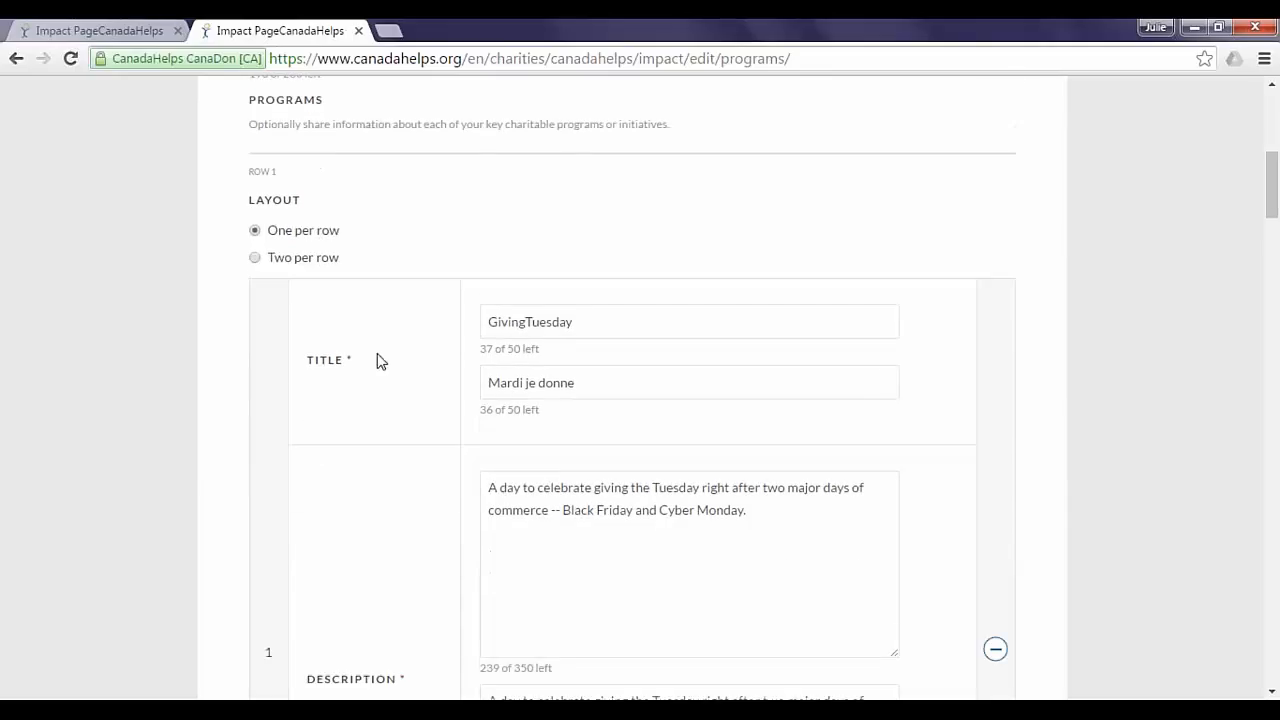
{"action": "left_click", "coordinate": [596, 384]}
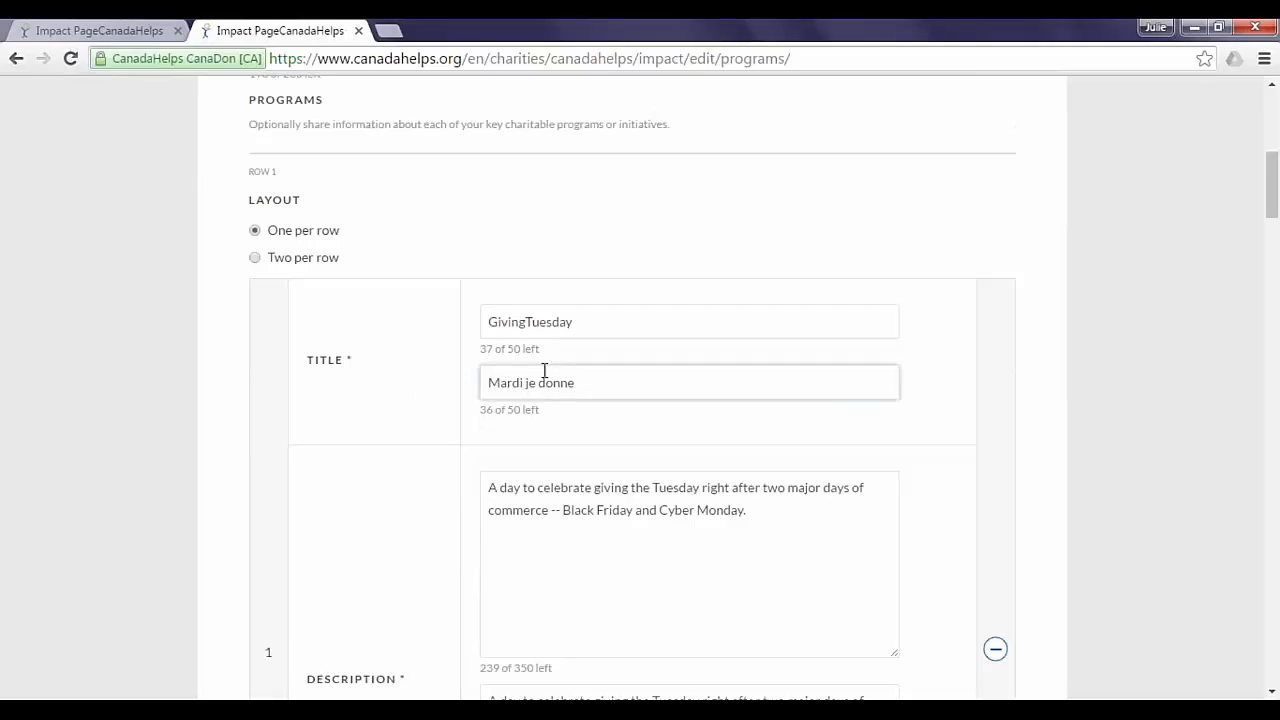
{"action": "scroll", "coordinate": [544, 371], "scroll_direction": "down", "scroll_amount": 2}
{"action": "scroll", "coordinate": [535, 350], "scroll_direction": "up", "scroll_amount": 2}
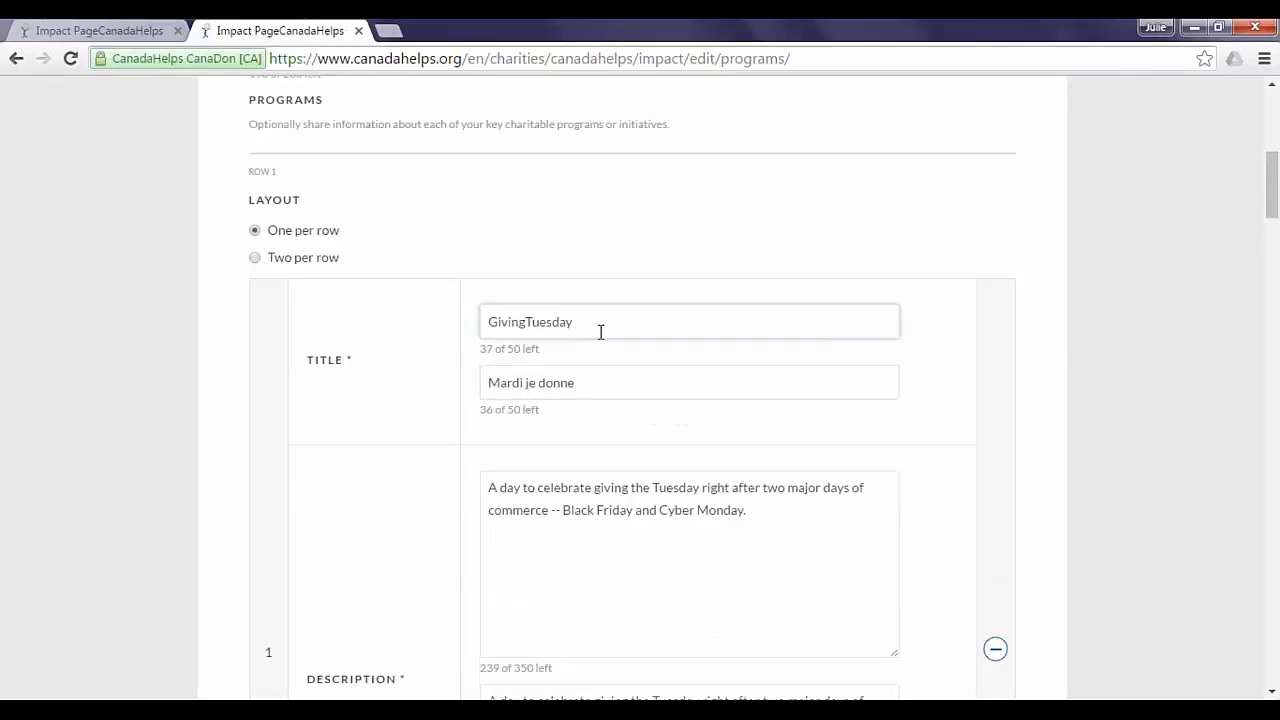
Examine the Row 1 program's English and French description fields and its colour choices.
{"action": "scroll", "coordinate": [585, 400], "scroll_direction": "down", "scroll_amount": 2}
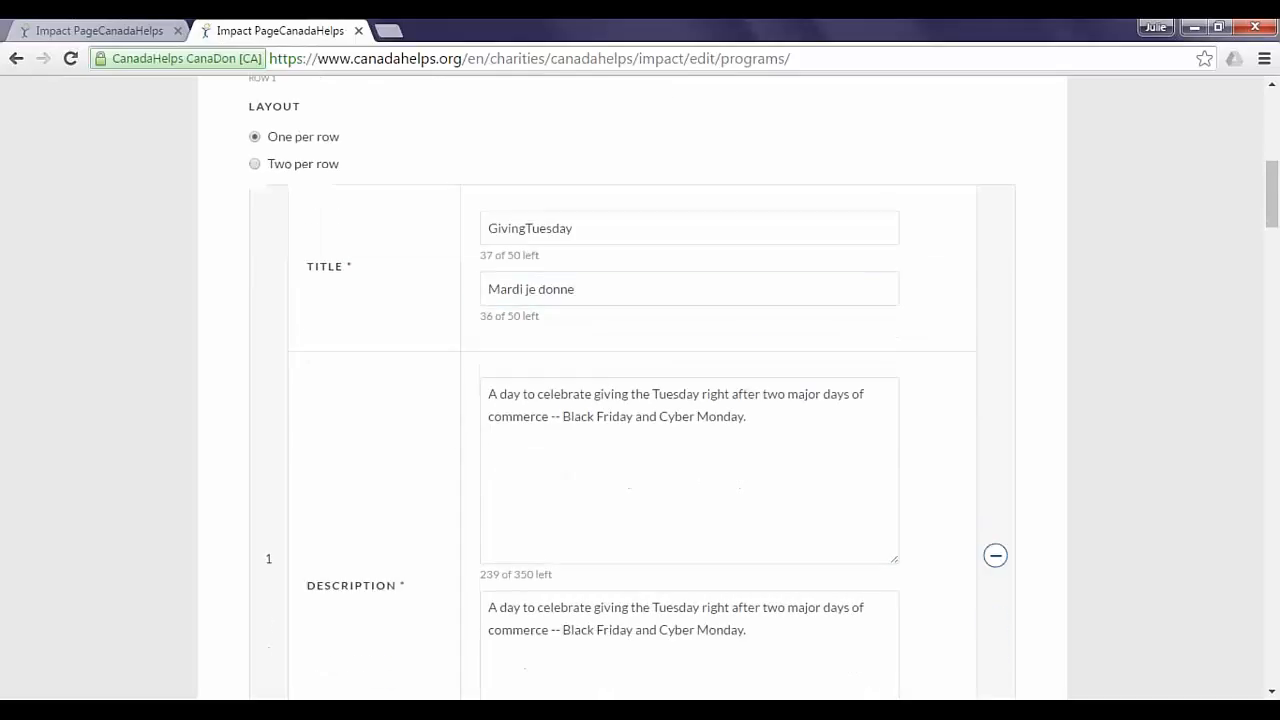
{"action": "scroll", "coordinate": [574, 451], "scroll_direction": "down", "scroll_amount": 3}
{"action": "scroll", "coordinate": [580, 480], "scroll_direction": "down", "scroll_amount": 3}
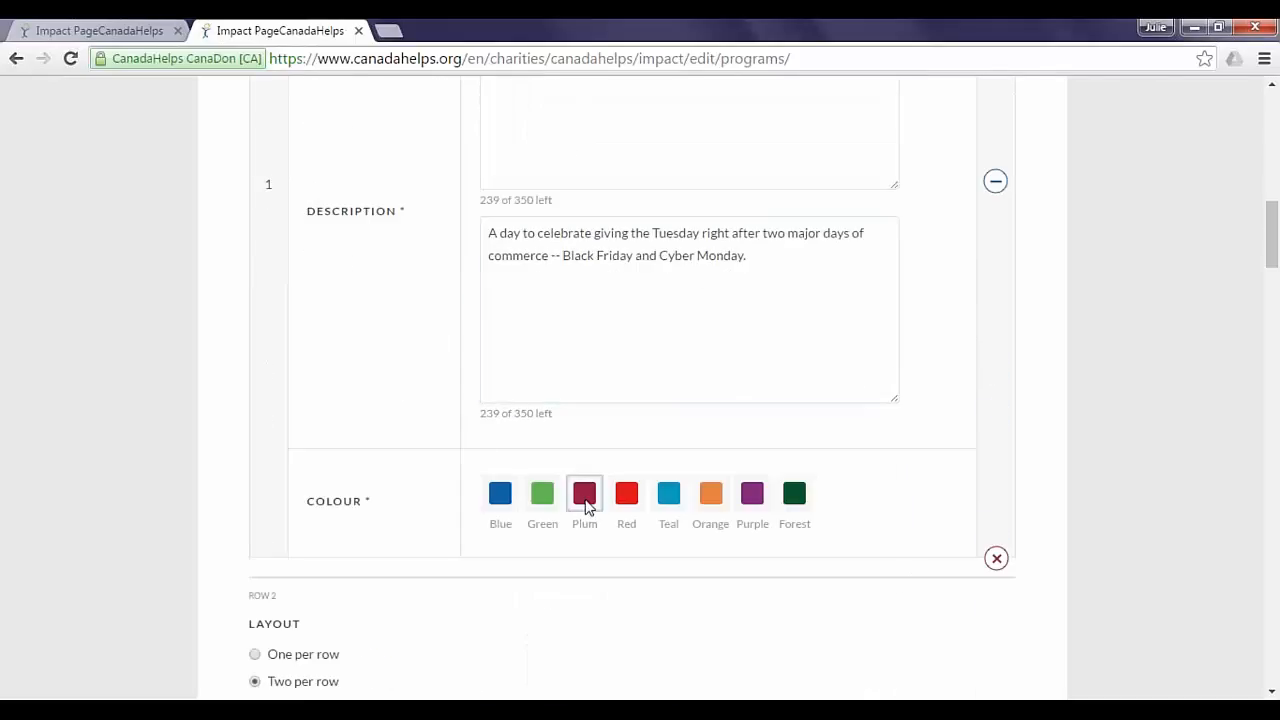
{"action": "right_click", "coordinate": [586, 502]}
{"action": "left_click", "coordinate": [460, 449]}
{"action": "scroll", "coordinate": [615, 443], "scroll_direction": "down", "scroll_amount": 4}
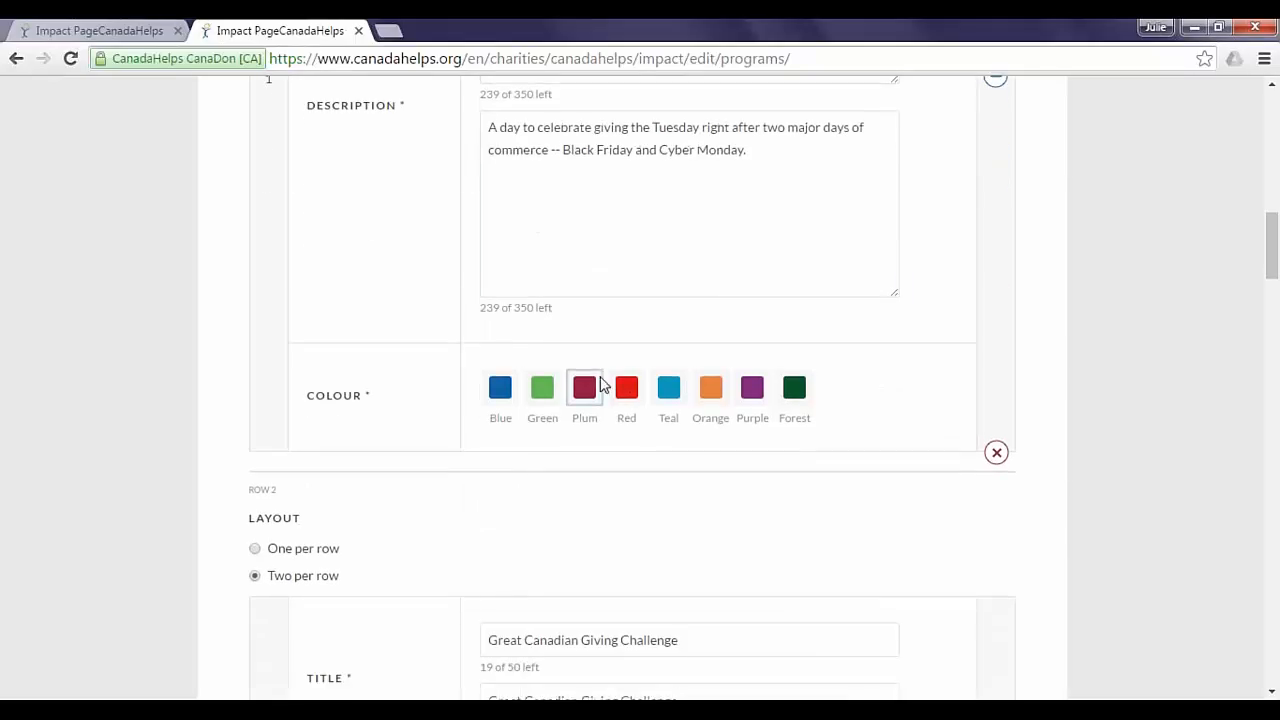
Review the title, description and colour fields of the first program in the two-per-row Row 2.
{"action": "scroll", "coordinate": [574, 434], "scroll_direction": "down", "scroll_amount": 5}
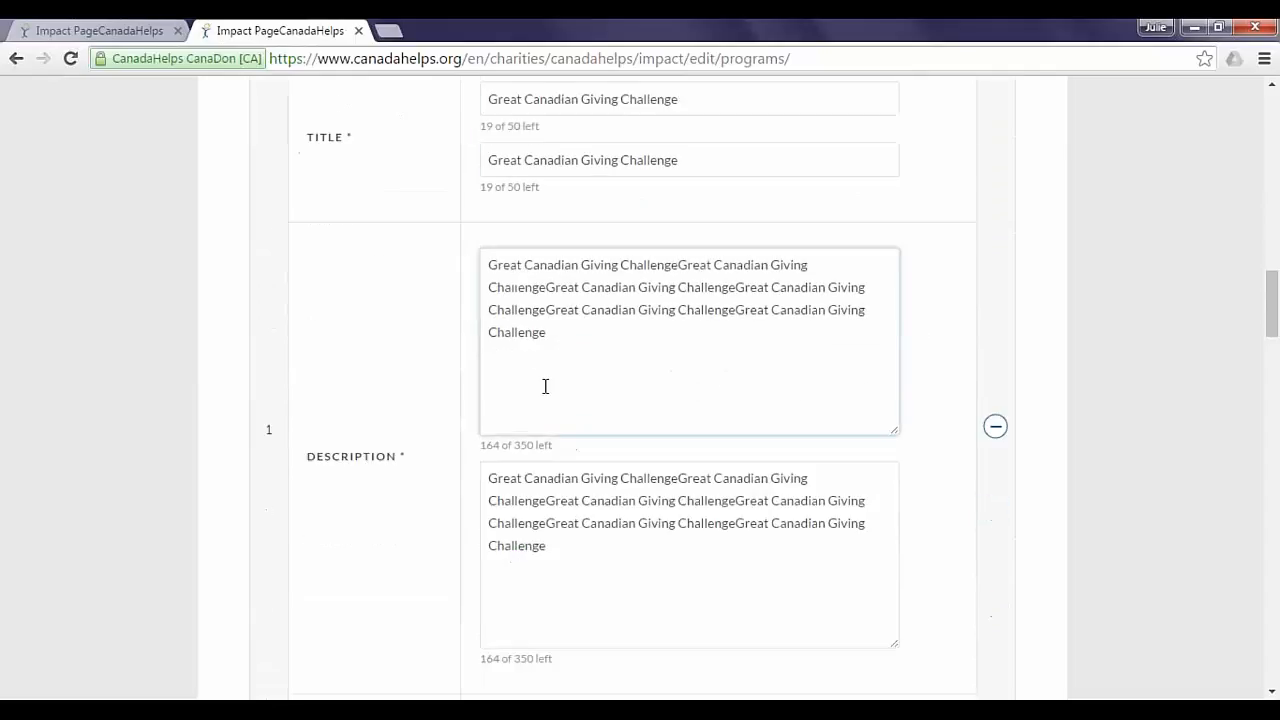
{"action": "scroll", "coordinate": [545, 386], "scroll_direction": "down", "scroll_amount": 3}
{"action": "scroll", "coordinate": [545, 386], "scroll_direction": "up", "scroll_amount": 4}
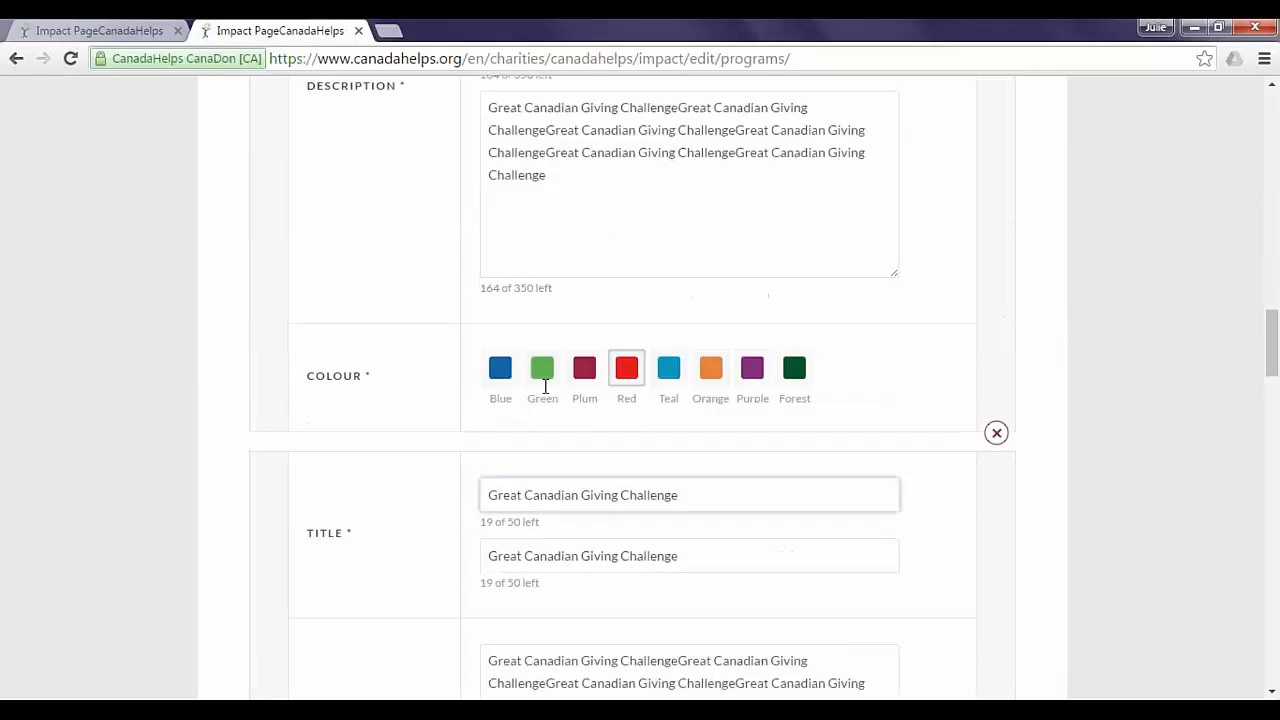
{"action": "scroll", "coordinate": [545, 386], "scroll_direction": "up", "scroll_amount": 2}
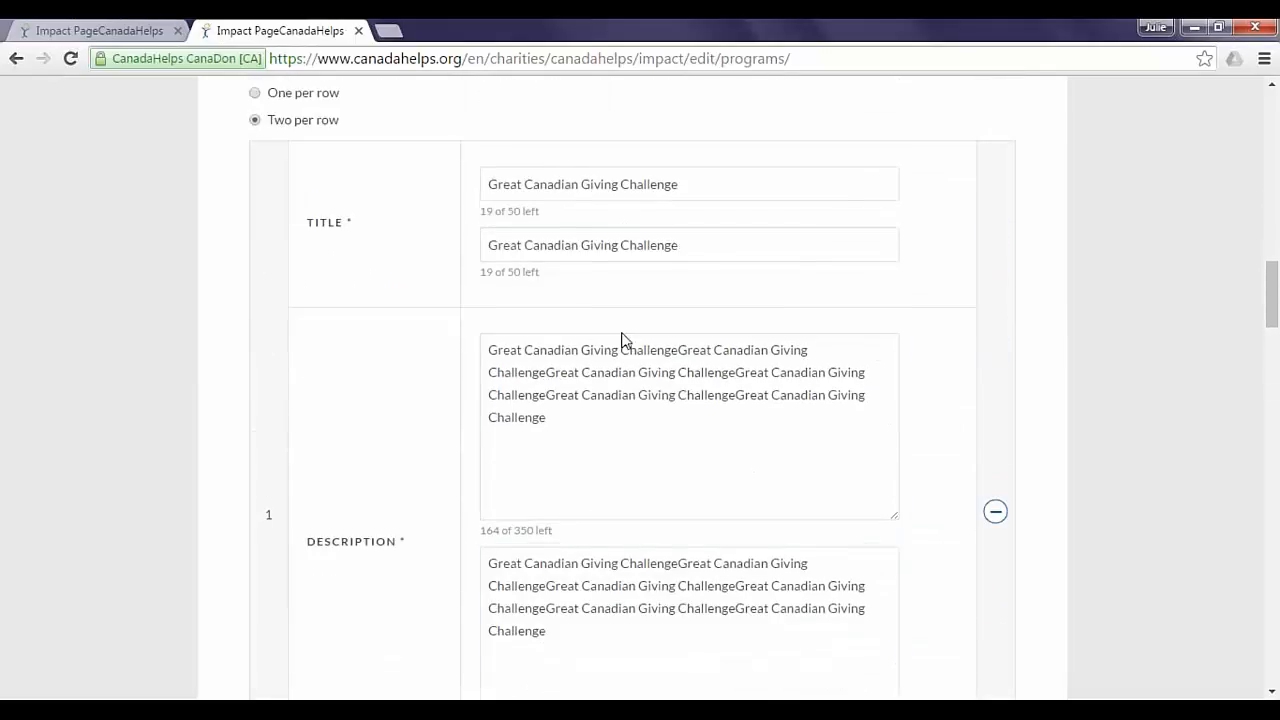
{"action": "scroll", "coordinate": [623, 340], "scroll_direction": "down", "scroll_amount": 3}
{"action": "scroll", "coordinate": [623, 340], "scroll_direction": "down", "scroll_amount": 2}
Review the second Row 2 program's title, description and colour fields, and continue through the remaining rows to the blank Row 5.
{"action": "left_click", "coordinate": [492, 492]}
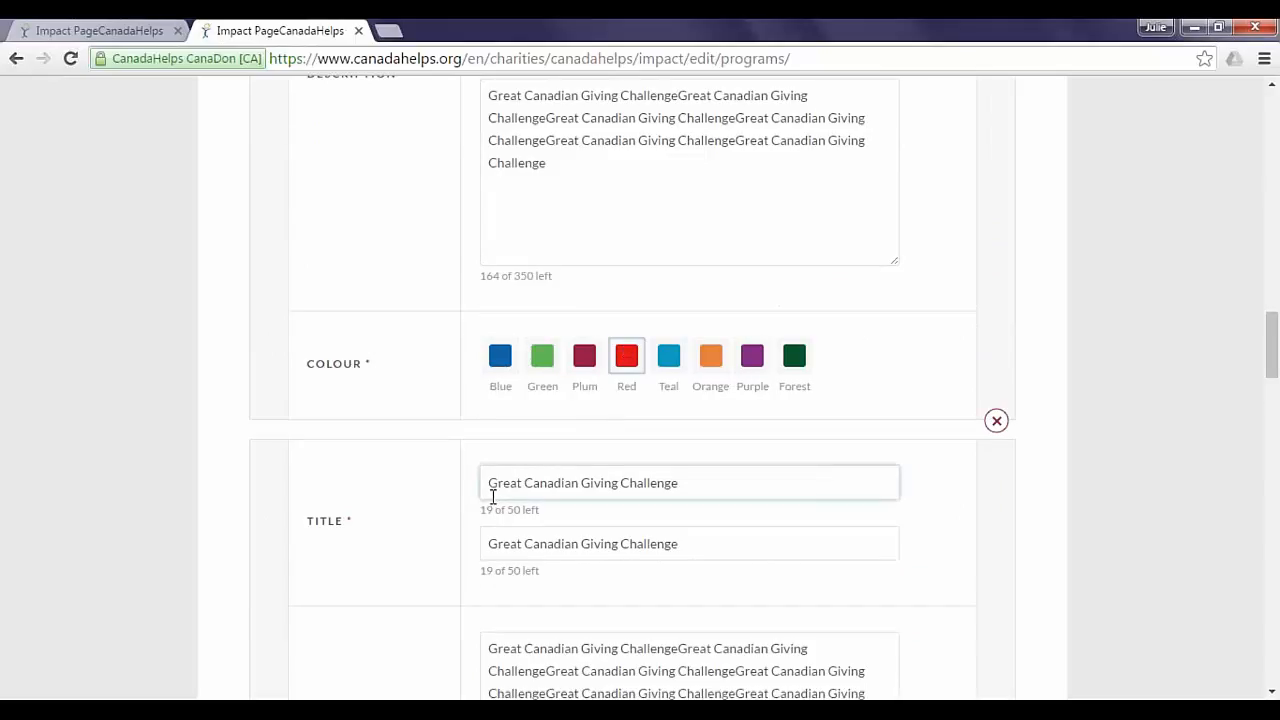
{"action": "scroll", "coordinate": [492, 495], "scroll_direction": "down", "scroll_amount": 3}
{"action": "left_click", "coordinate": [520, 485]}
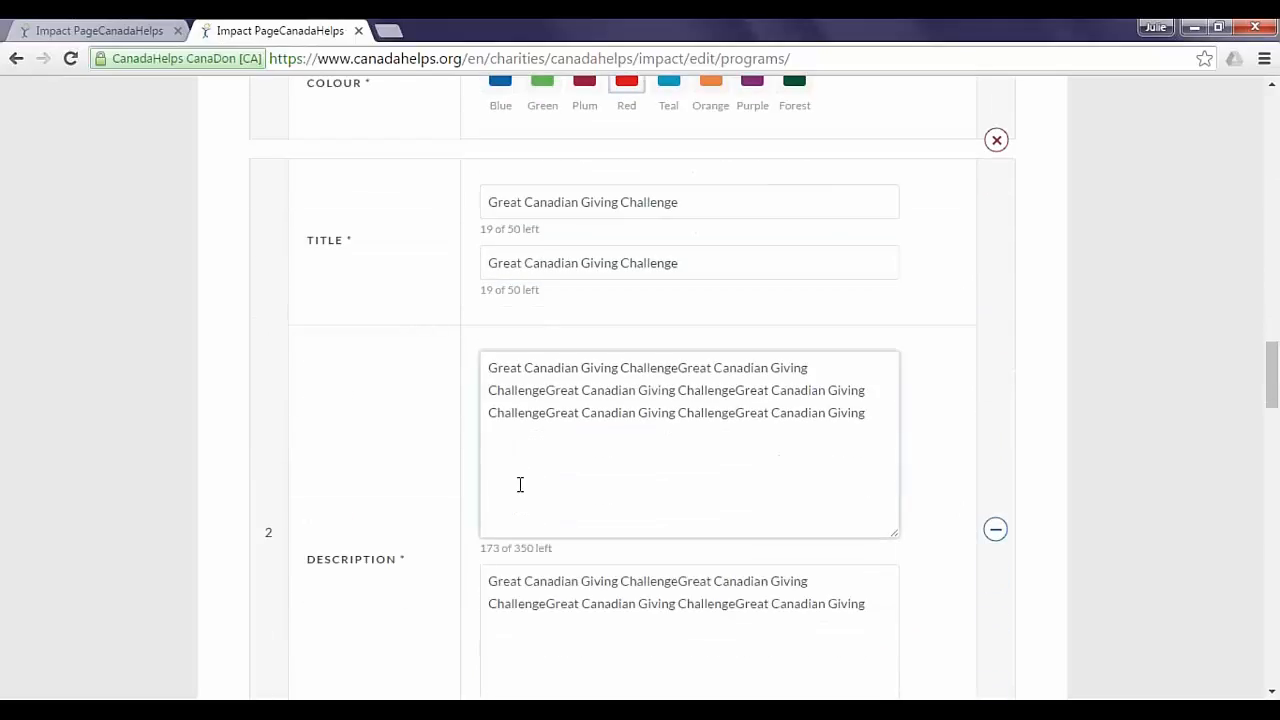
{"action": "scroll", "coordinate": [520, 485], "scroll_direction": "down", "scroll_amount": 6}
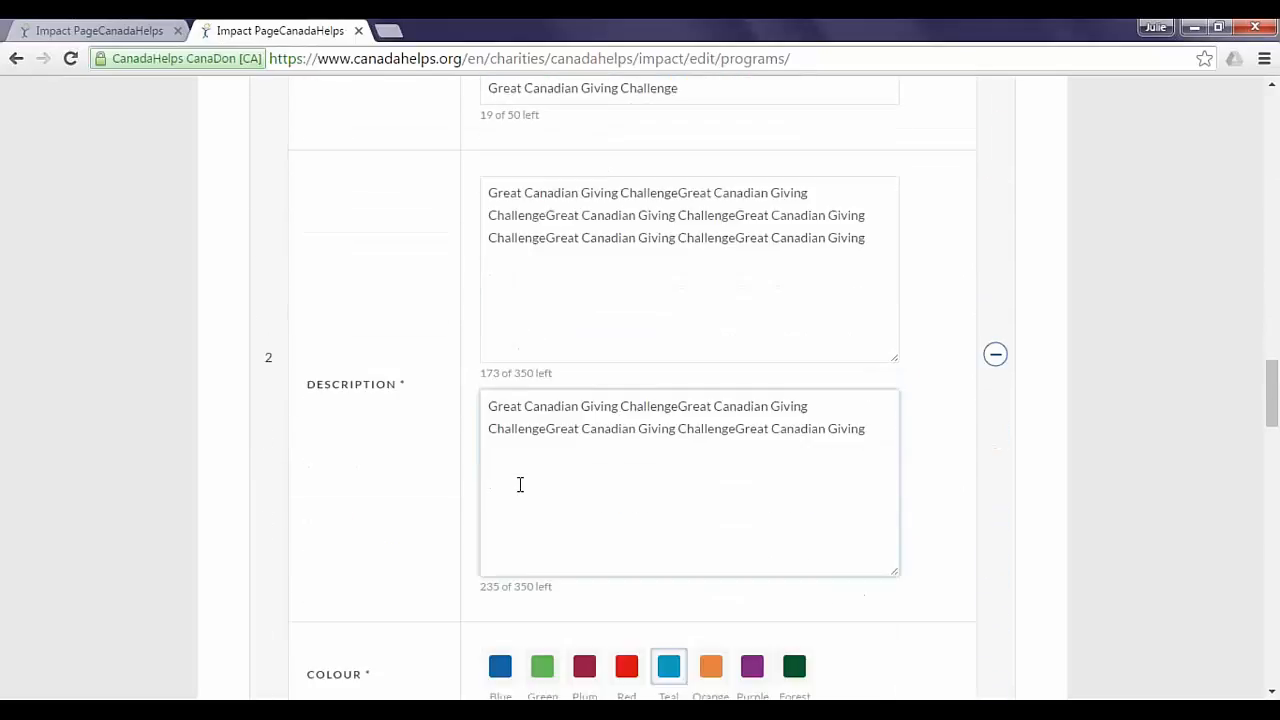
{"action": "scroll", "coordinate": [640, 388], "scroll_direction": "down", "scroll_amount": 6}
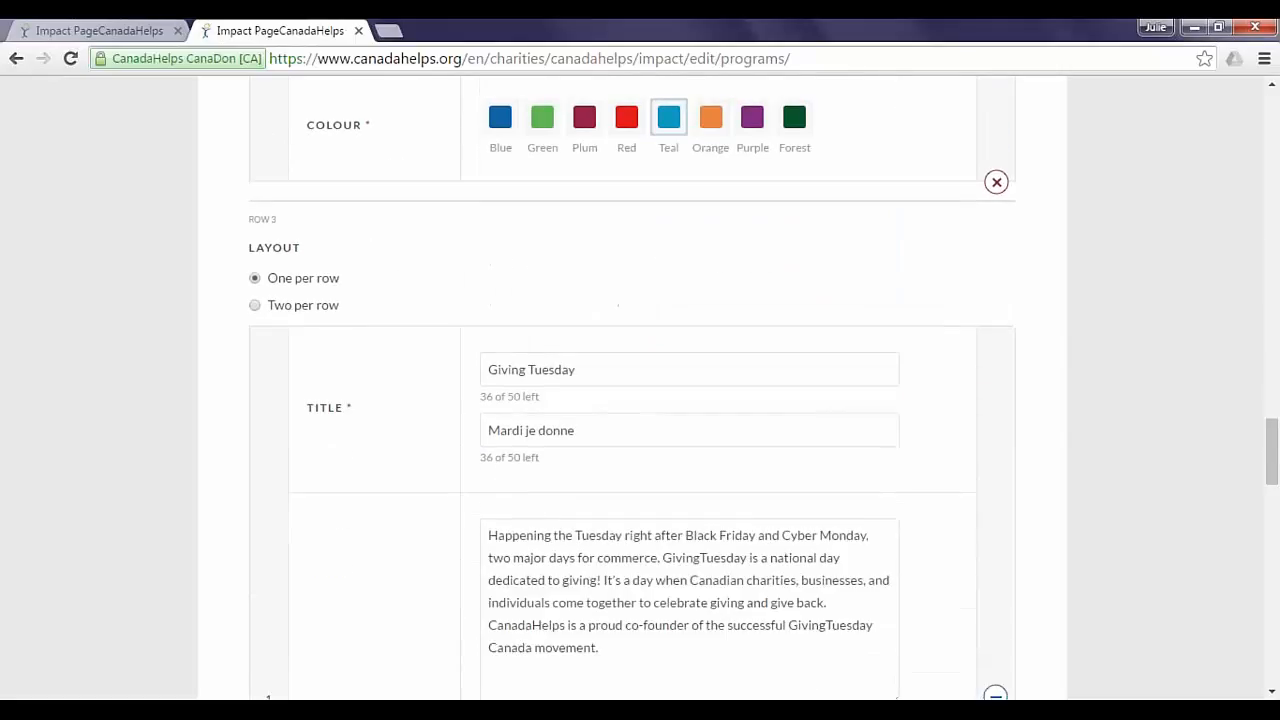
{"action": "scroll", "coordinate": [640, 388], "scroll_direction": "down", "scroll_amount": 14}
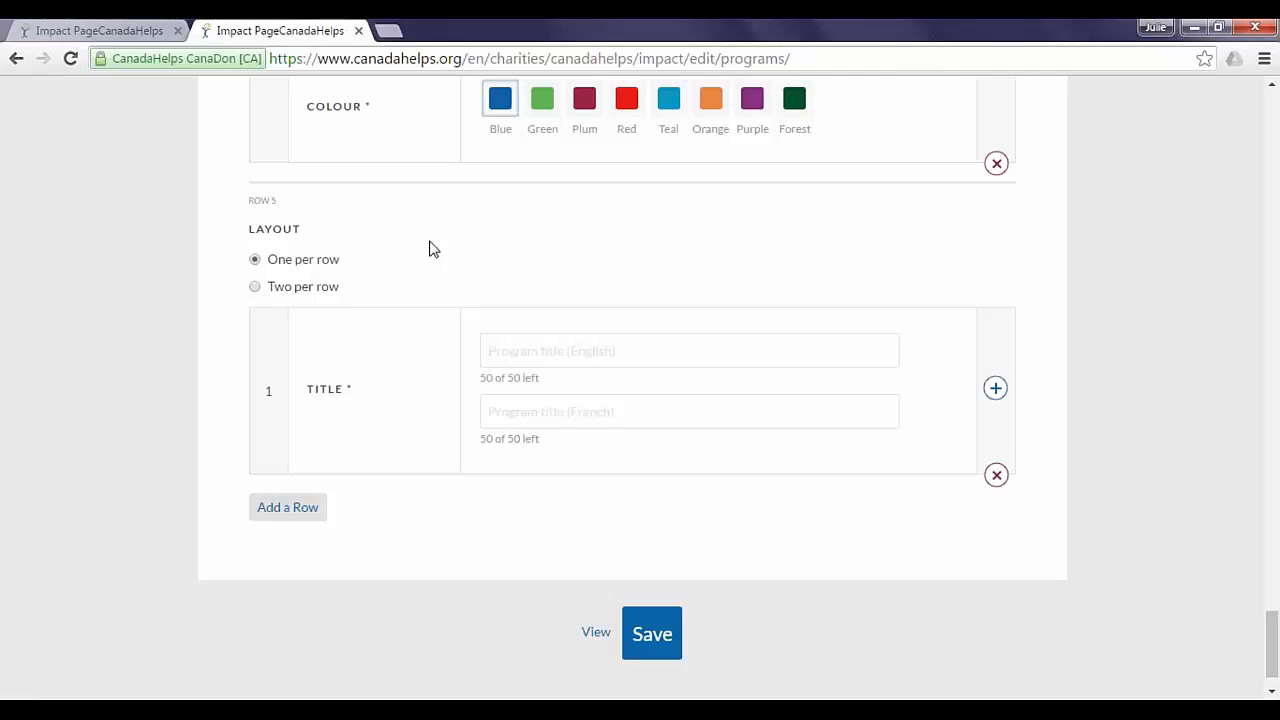
Open the public view of the Impact Page, check it through to the end for the Programs section, and return to editing.
{"action": "left_click", "coordinate": [596, 633]}
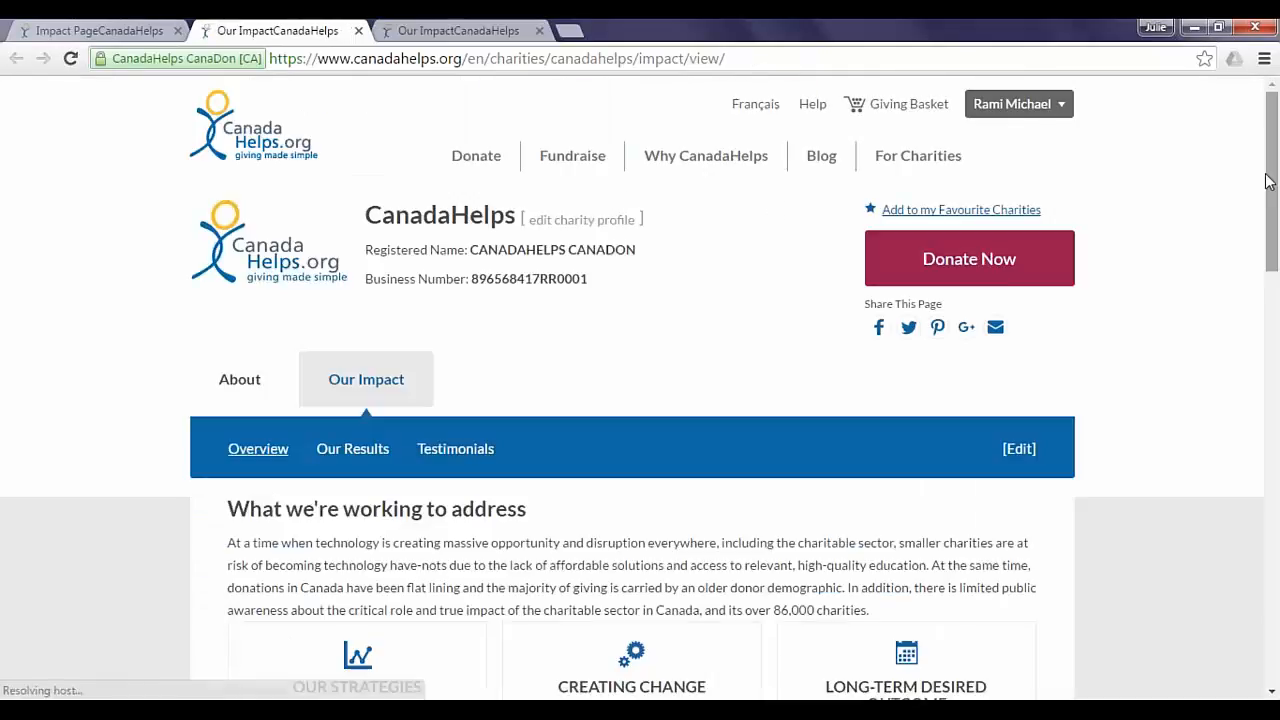
{"action": "scroll", "coordinate": [1277, 250], "scroll_direction": "down", "scroll_amount": 2}
{"action": "left_click_drag", "start_coordinate": [1277, 250], "coordinate": [1268, 592]}
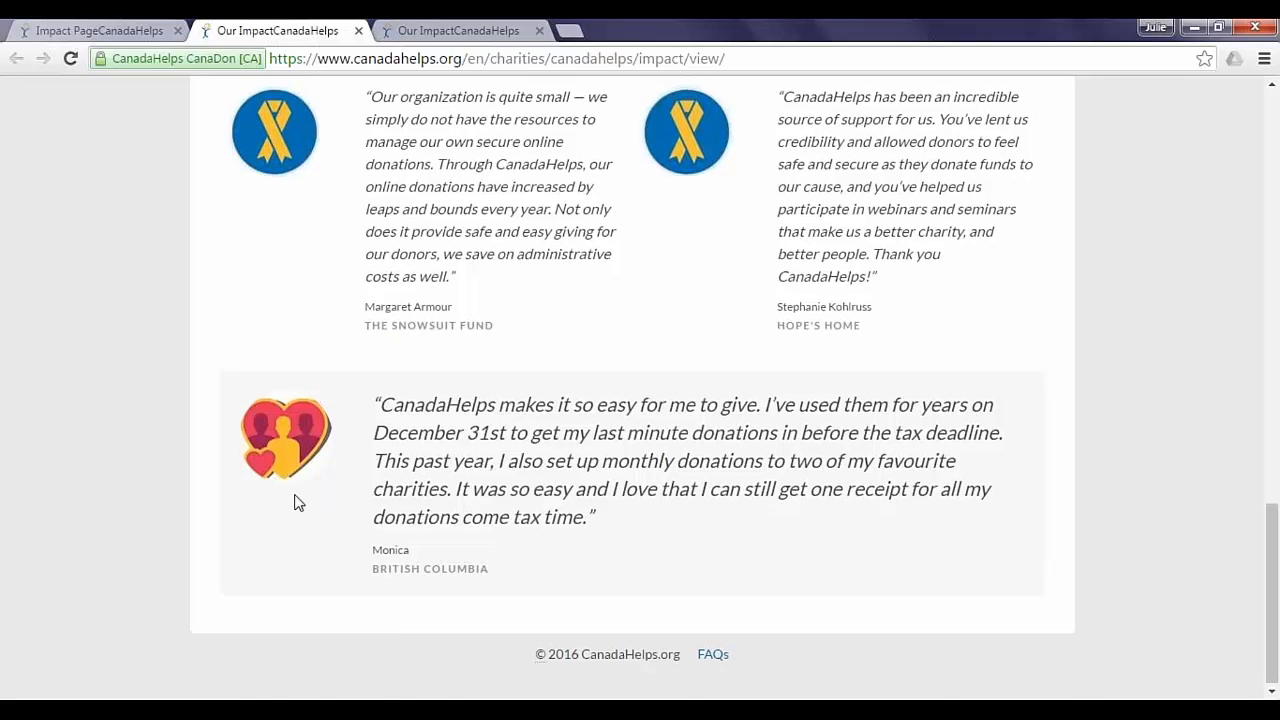
{"action": "scroll", "coordinate": [294, 502], "scroll_direction": "up", "scroll_amount": 20}
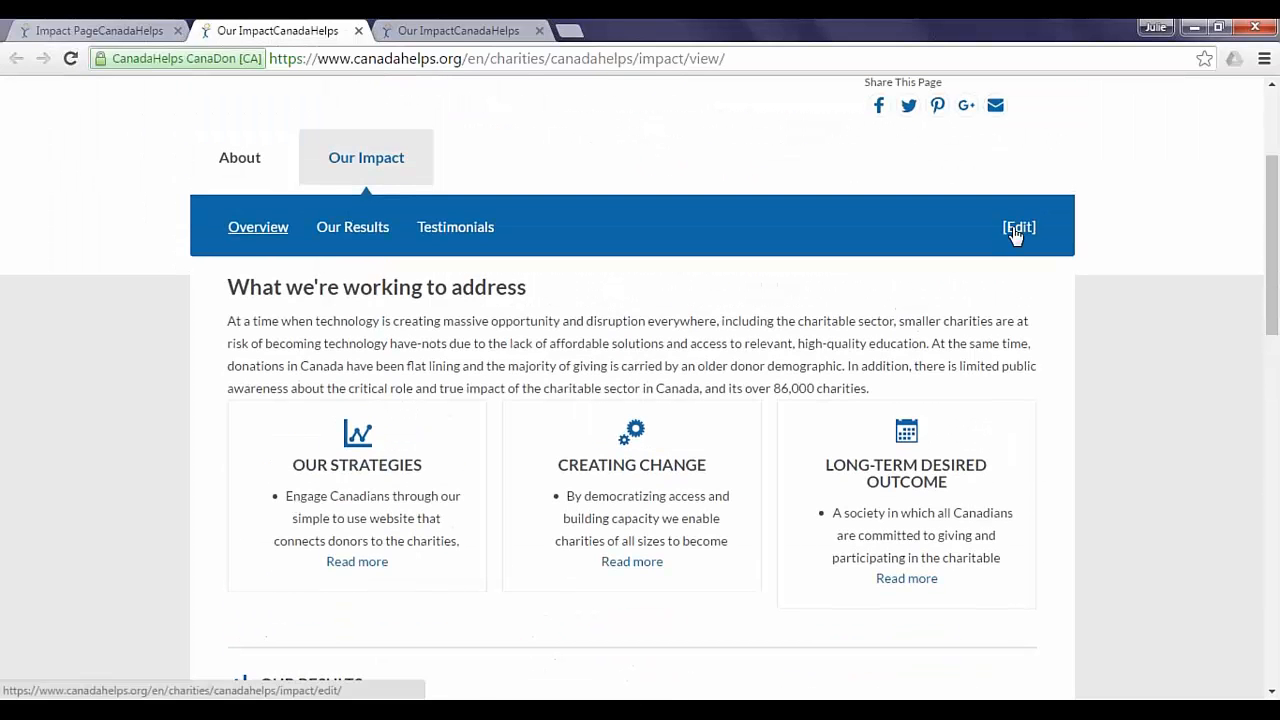
{"action": "left_click", "coordinate": [1018, 224]}
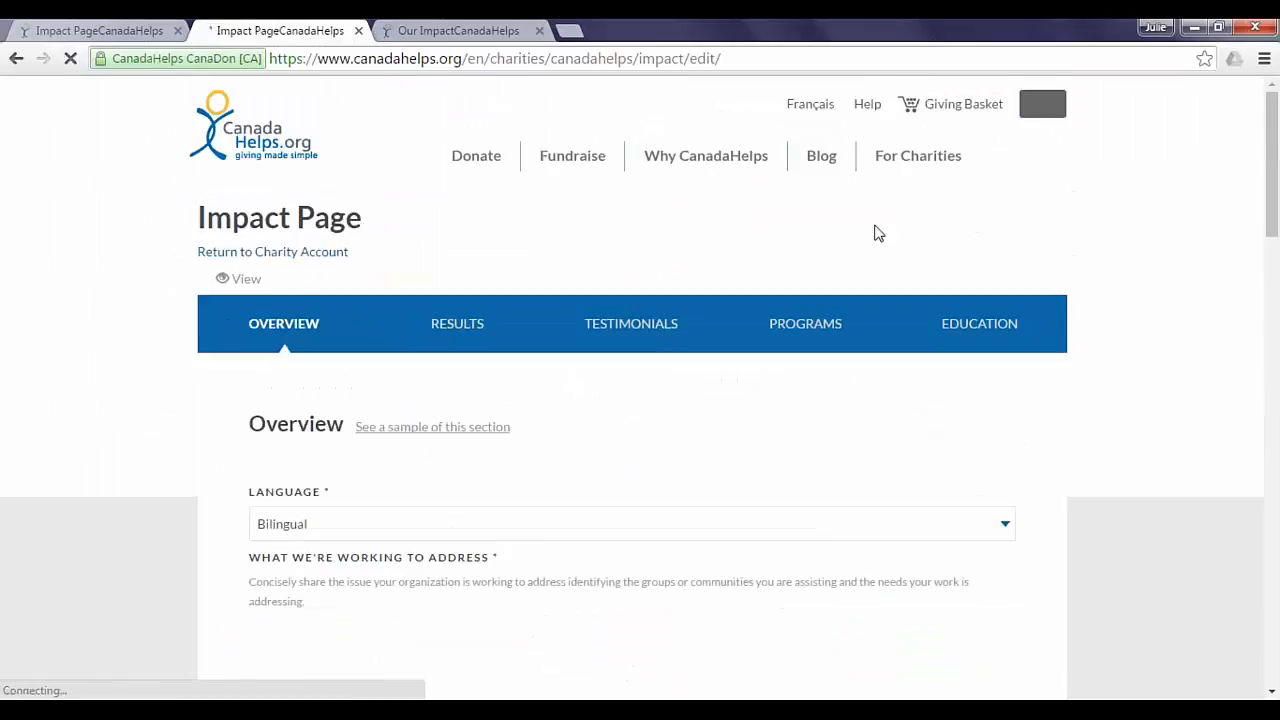